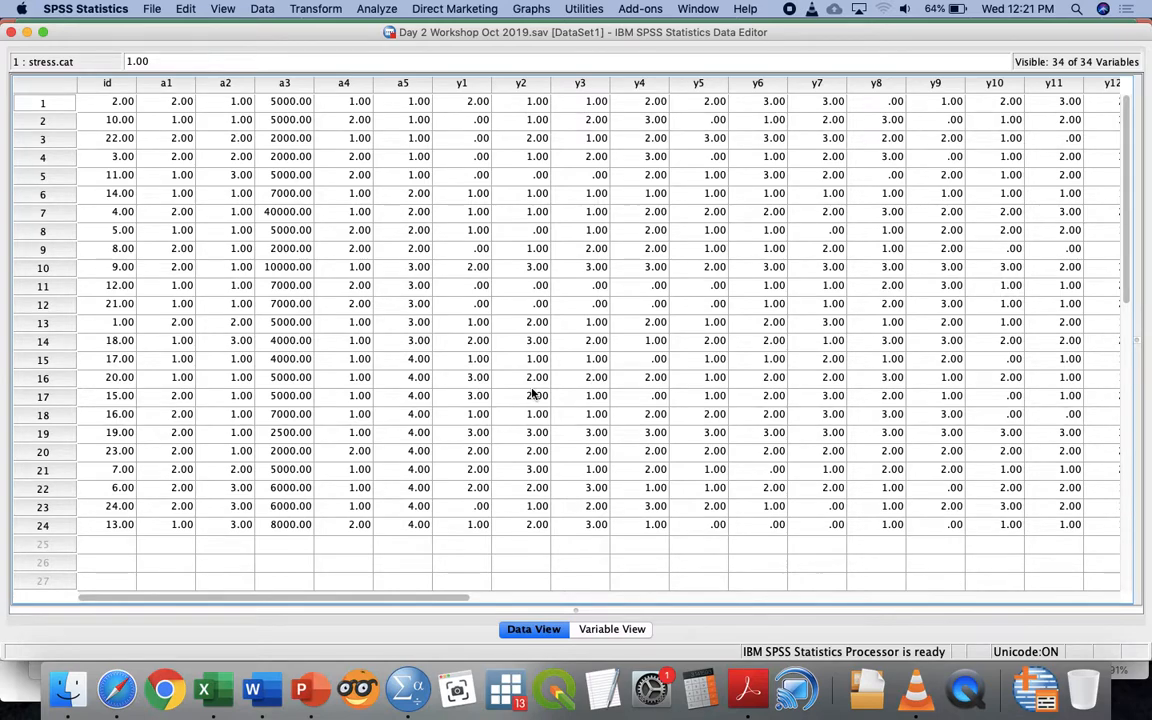
Step: Open the Crosstabs analysis and clear its previous variable selections
left_click(374, 9)
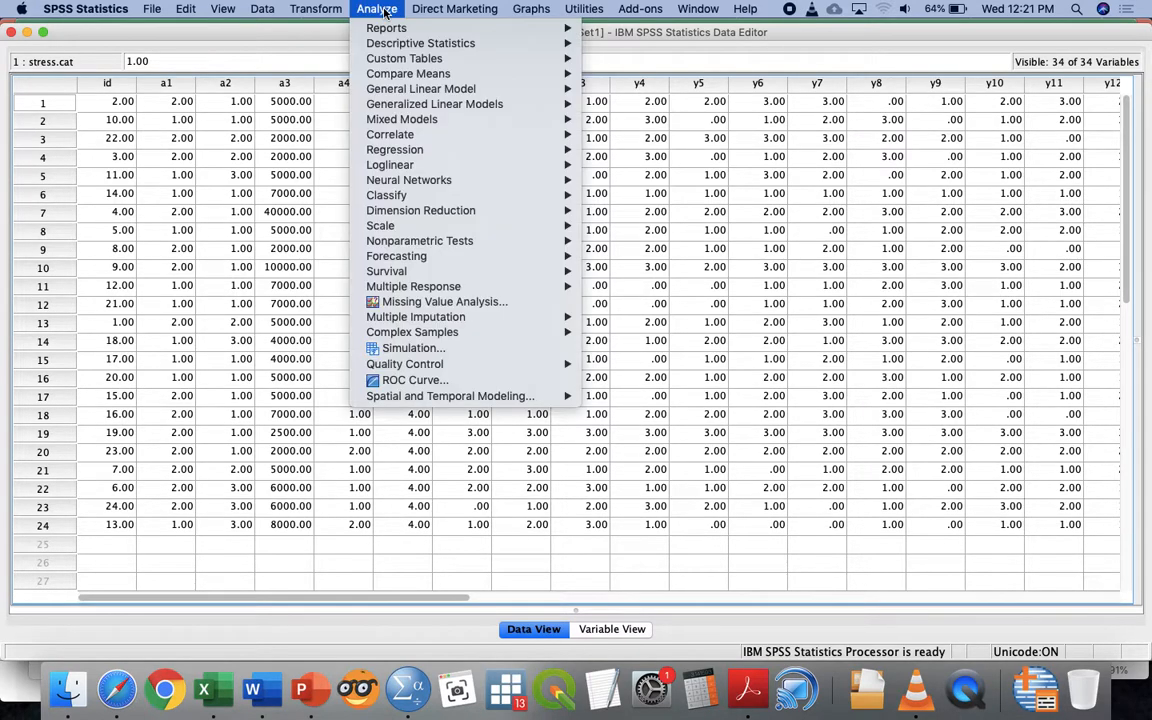
mouse_move(440, 48)
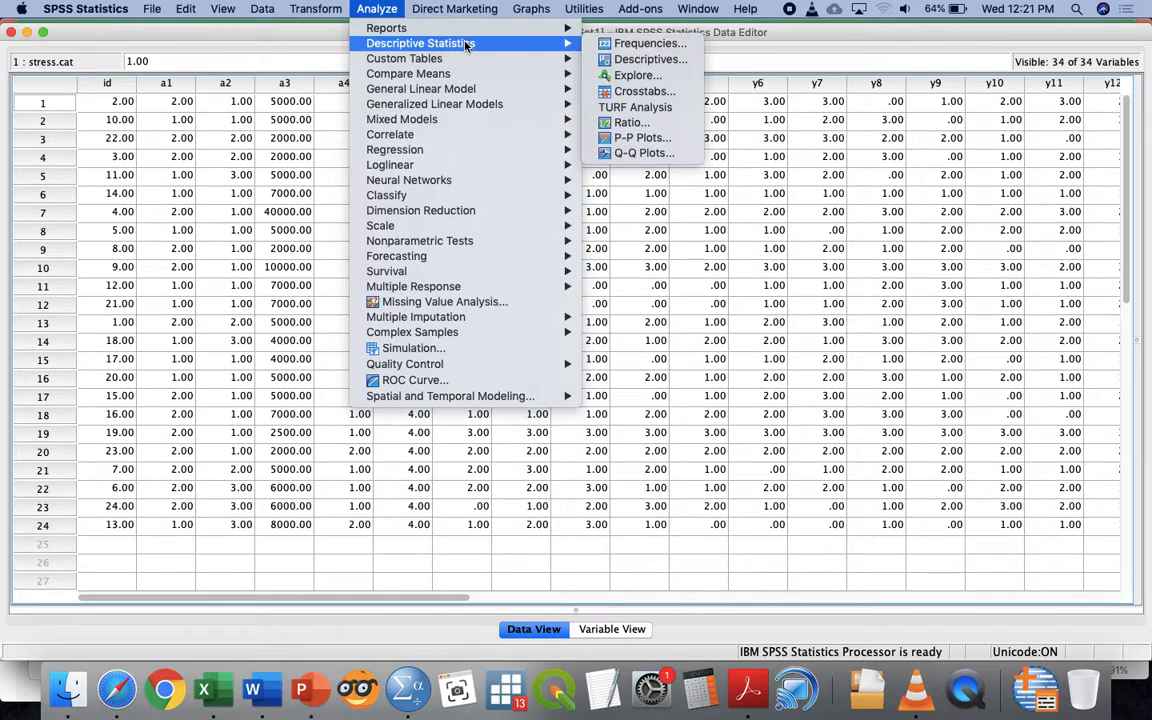
left_click(631, 93)
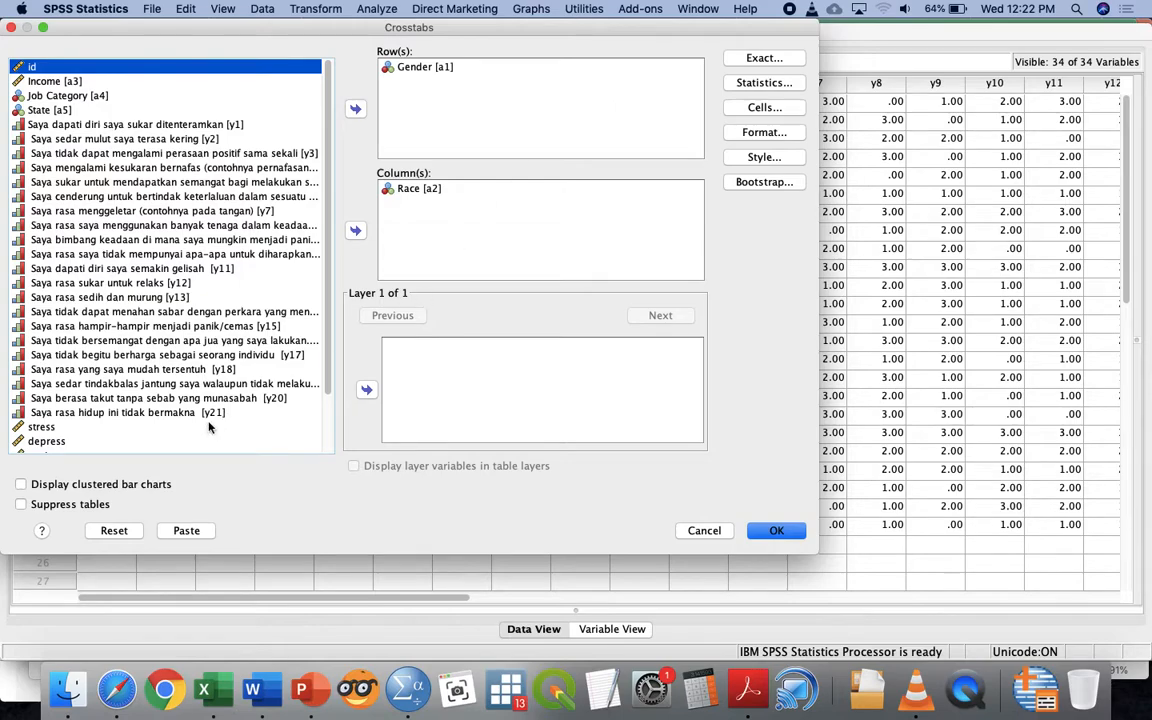
left_click(126, 530)
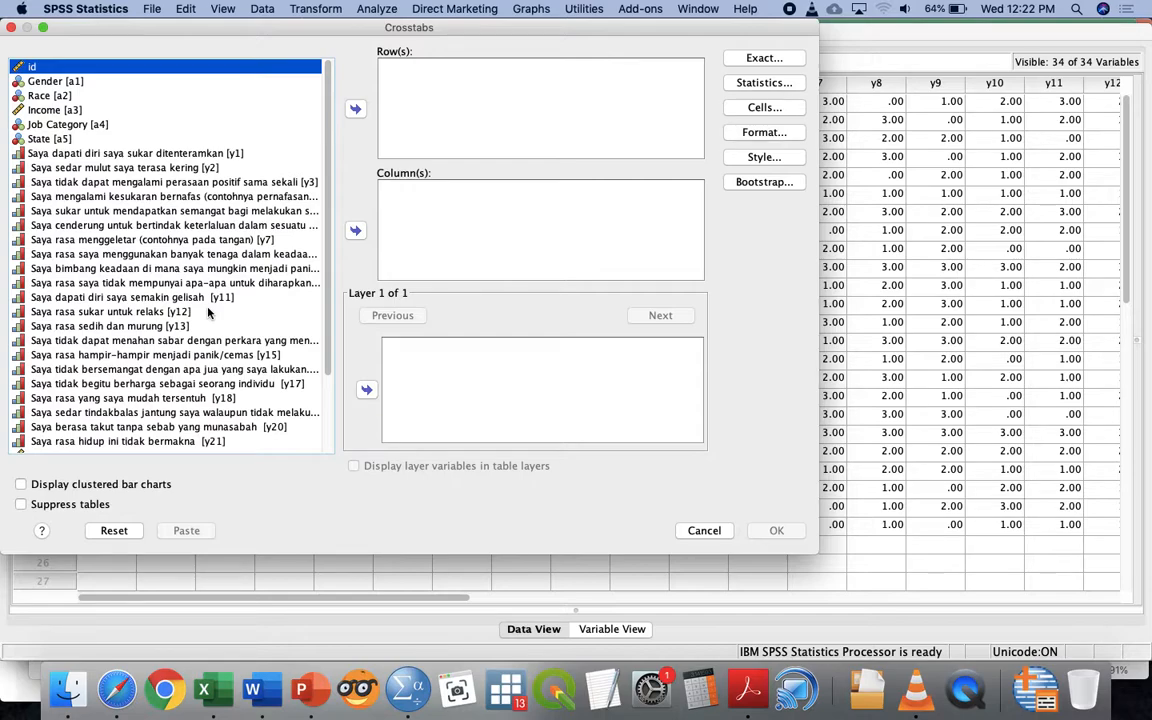
Step: Assign stress.cat as the crosstab's column variable and Gender [a1] as its row variable
scroll(208, 313, "down", 5)
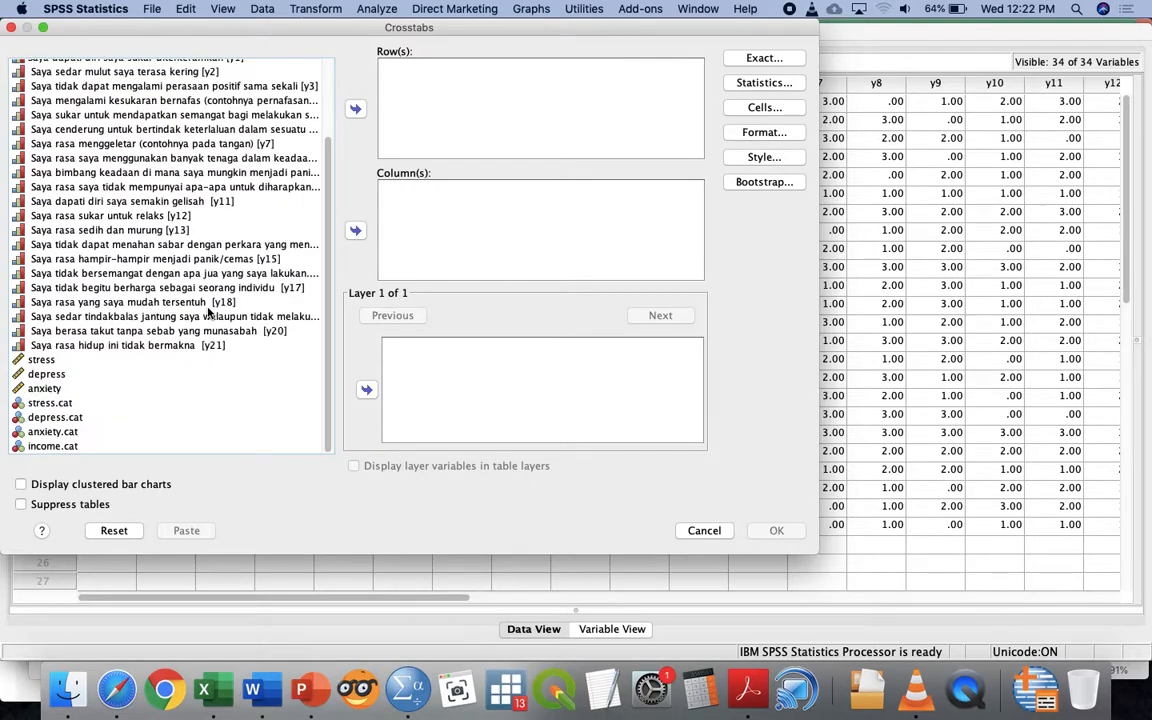
left_click(49, 404)
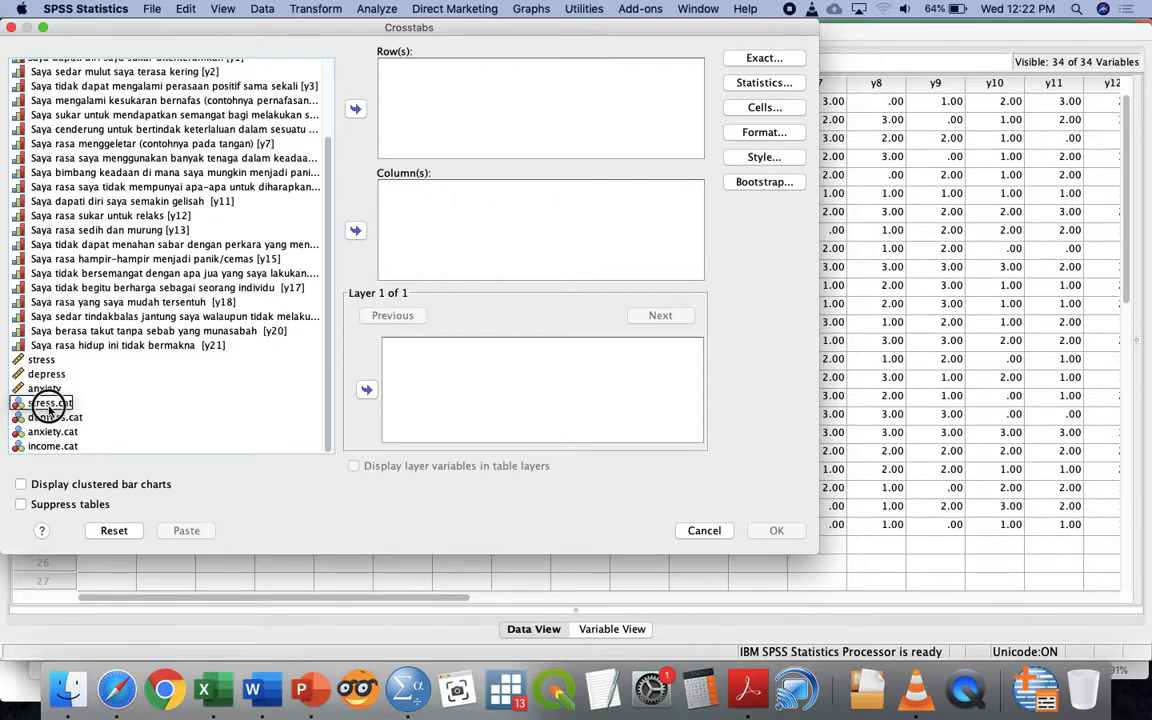
left_click(49, 404)
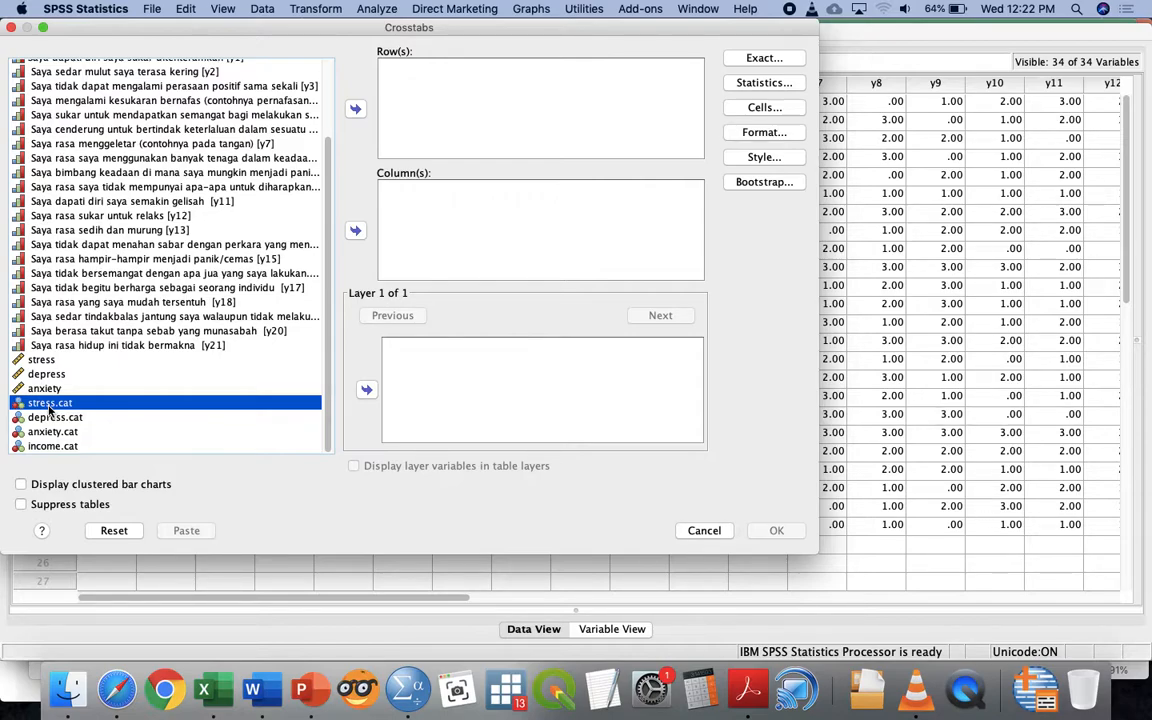
left_click(356, 231)
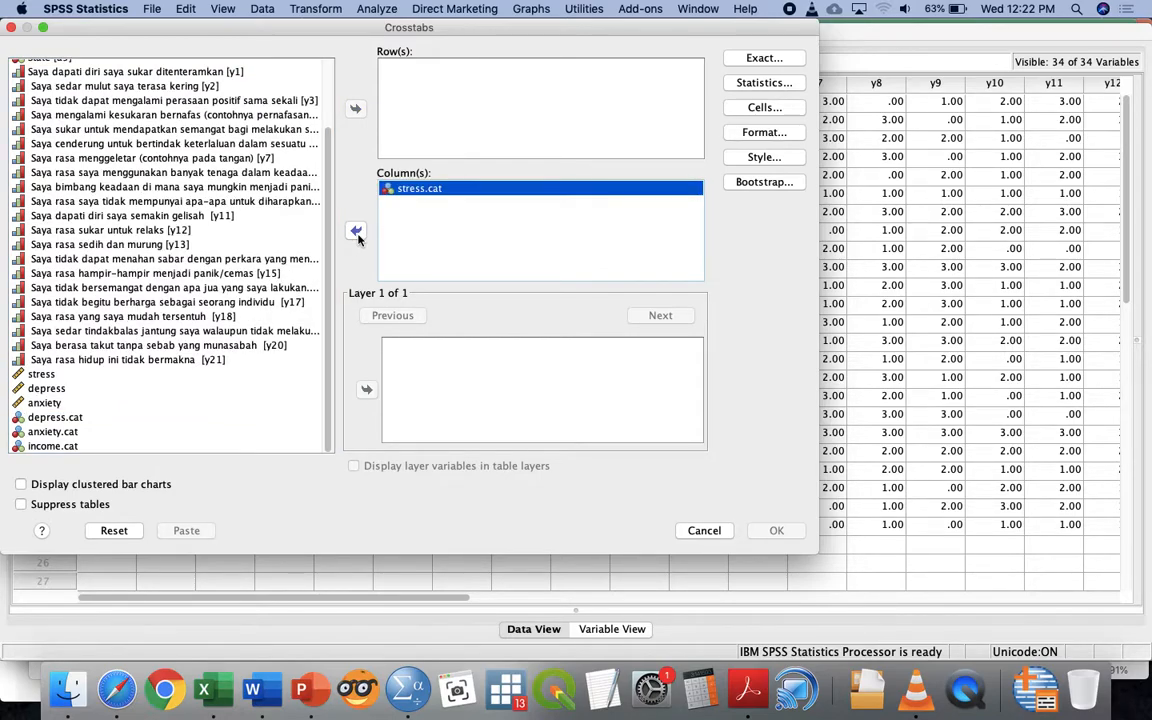
scroll(175, 200, "up", 3)
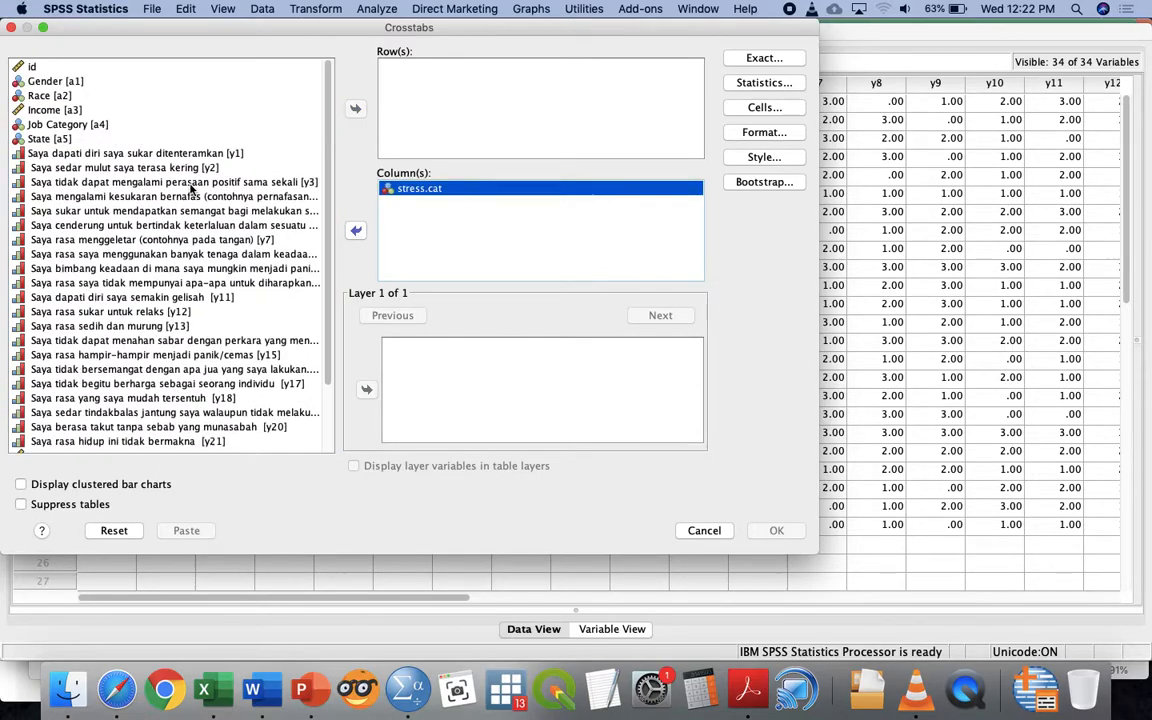
left_click(46, 81)
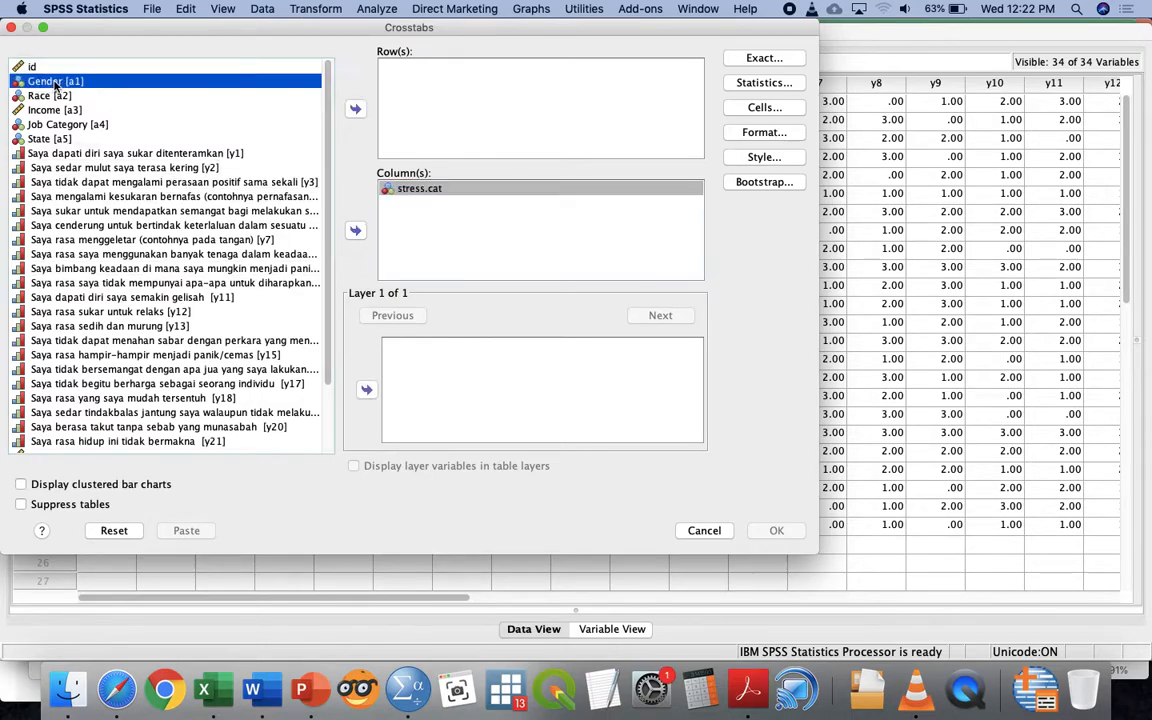
left_click(350, 111)
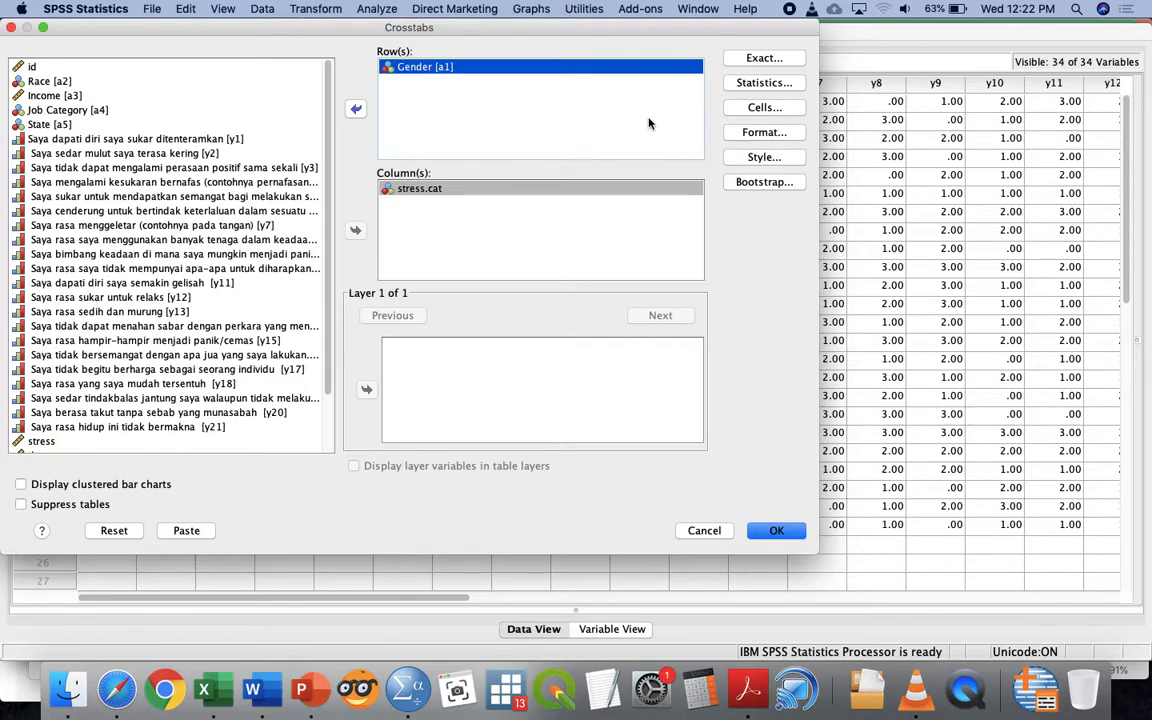
Step: Enable the Chi-square, Contingency coefficient, Phi and Cramer's V, and Risk statistics for the crosstab
left_click(755, 84)
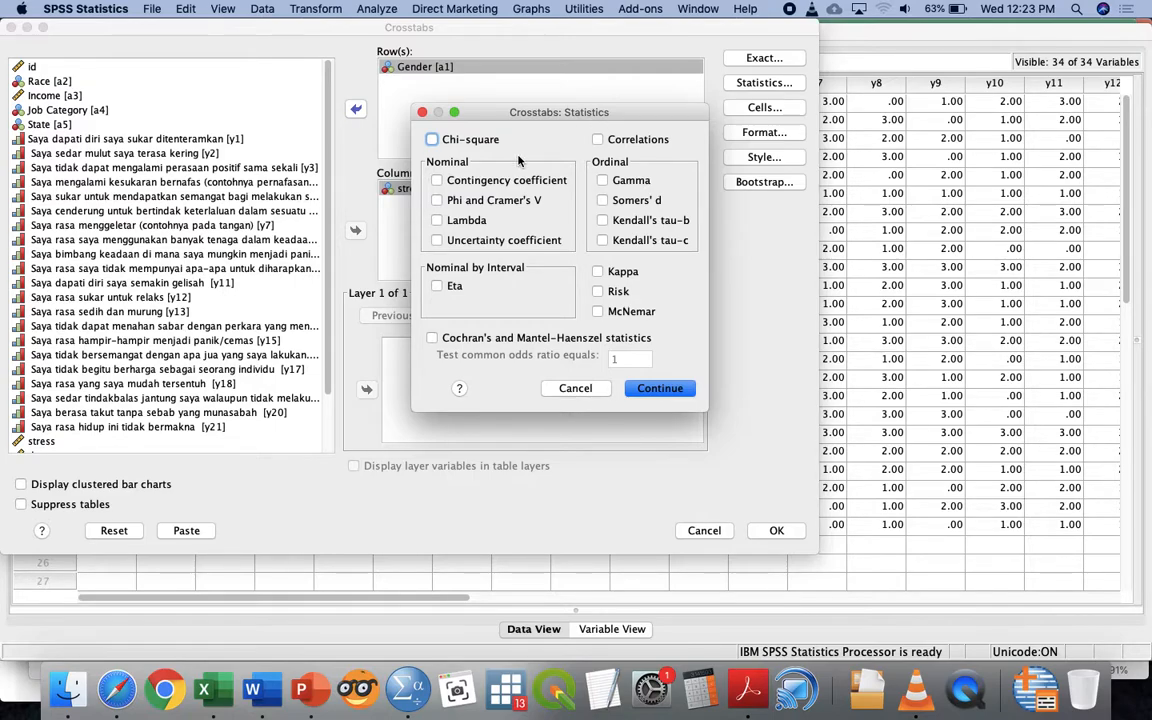
left_click(446, 144)
left_click(440, 186)
left_click(437, 201)
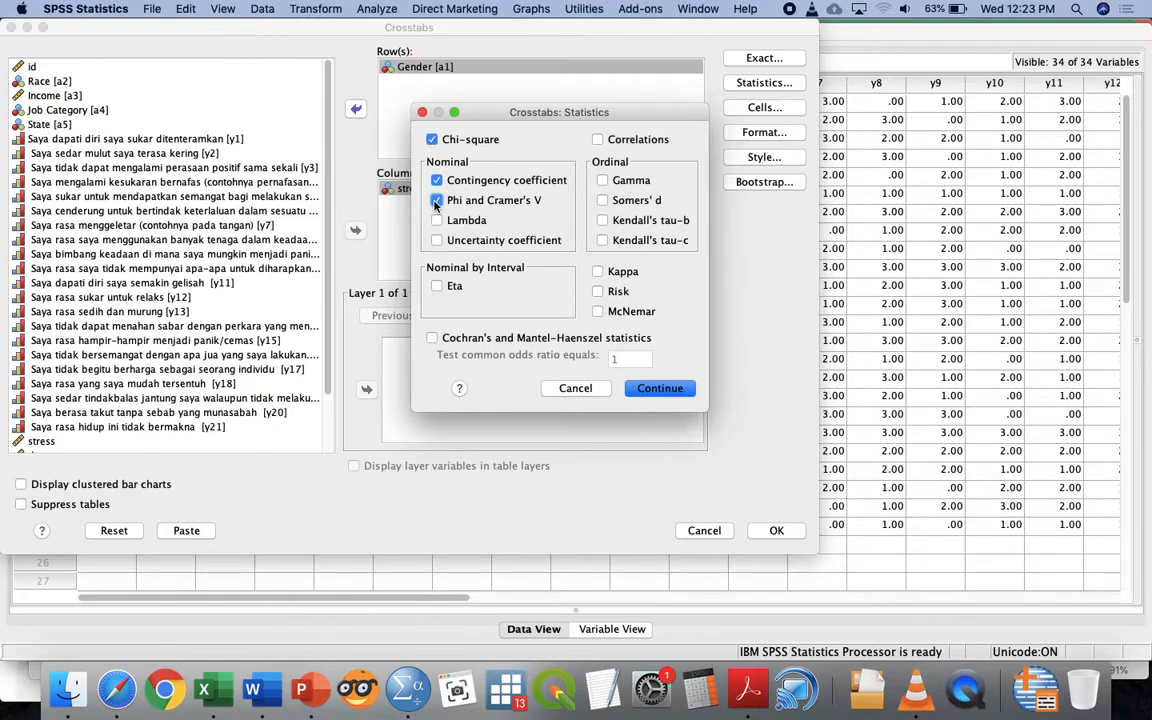
left_click(597, 292)
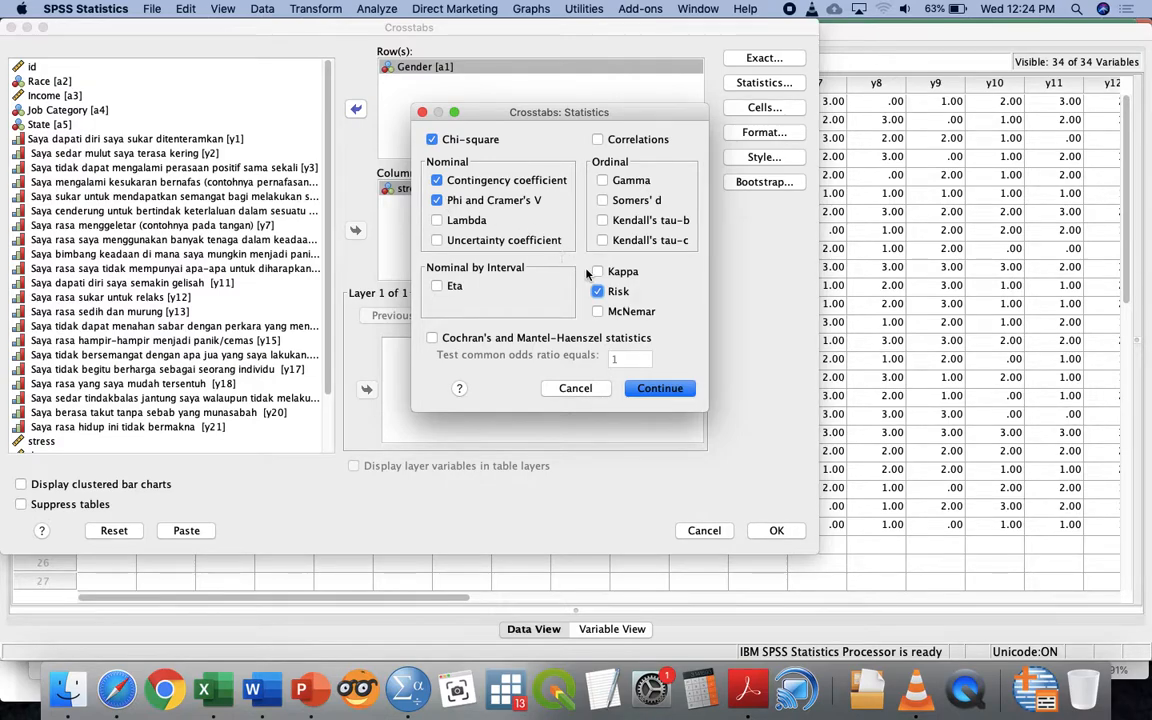
left_click(658, 391)
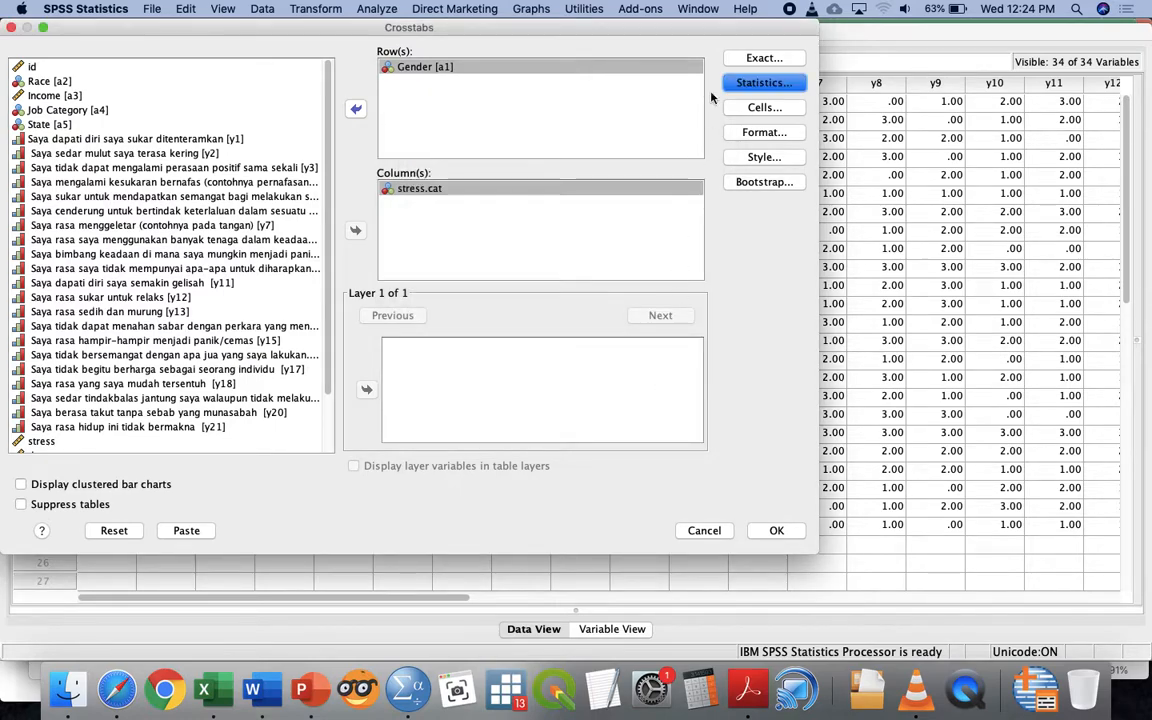
Step: Set the crosstab cells to include expected counts and column percentages alongside the observed counts
left_click(745, 110)
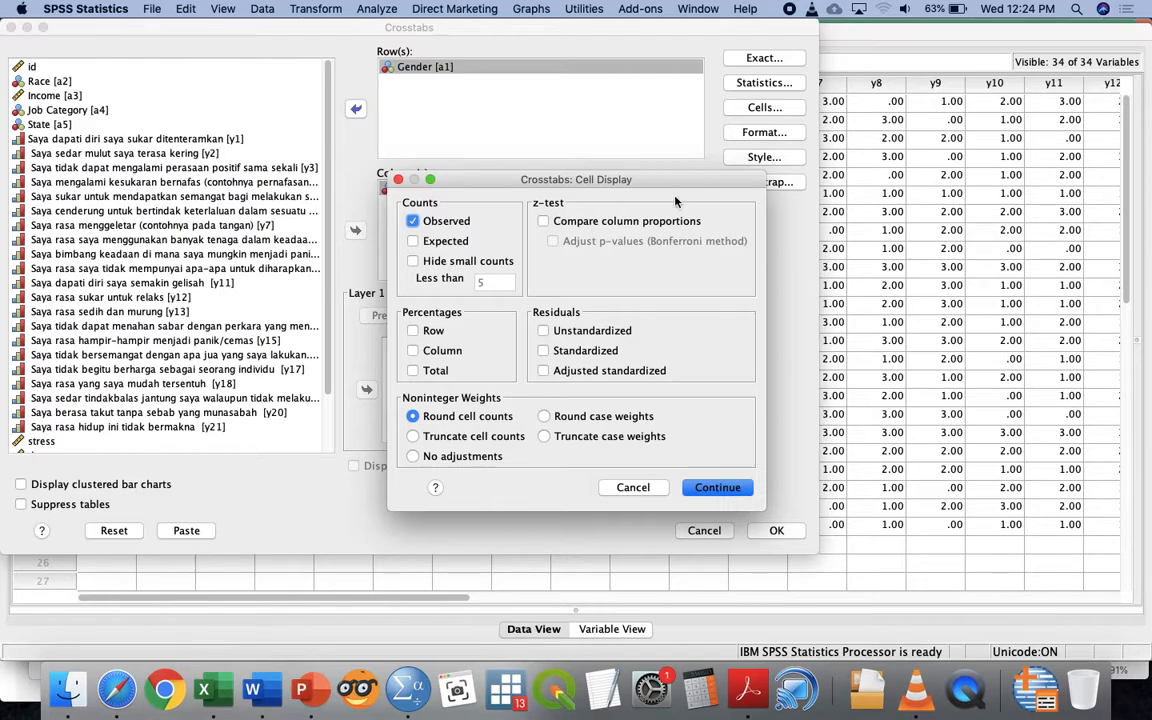
left_click(428, 245)
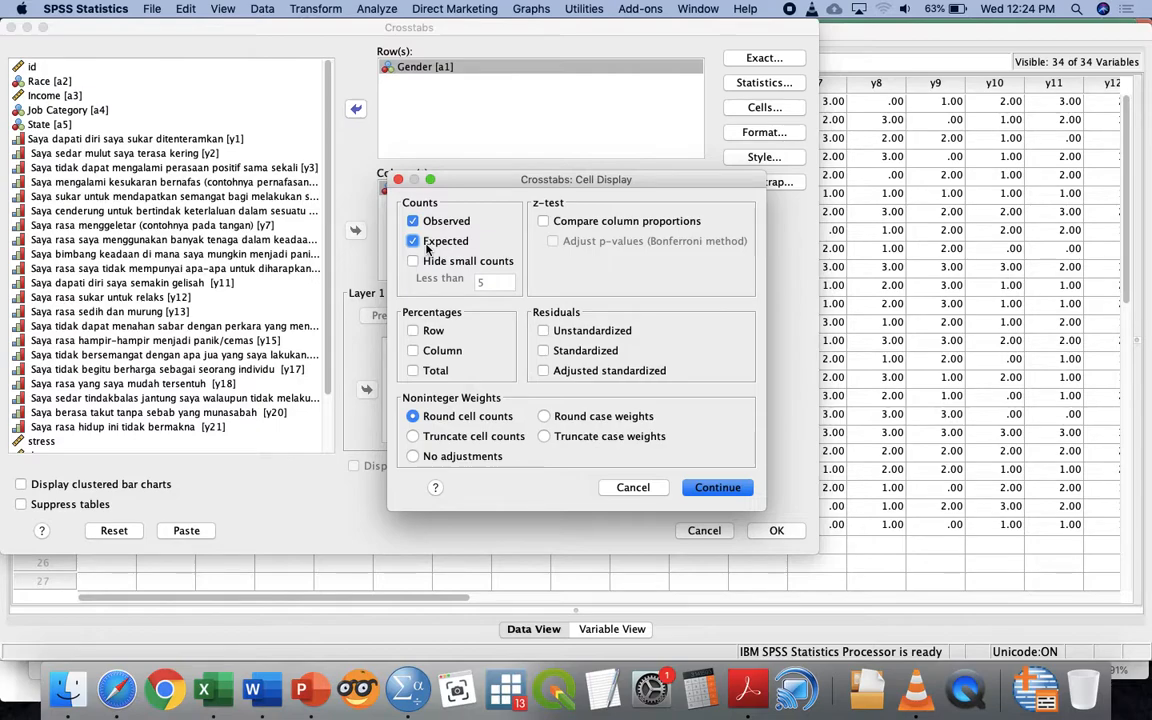
left_click(427, 248)
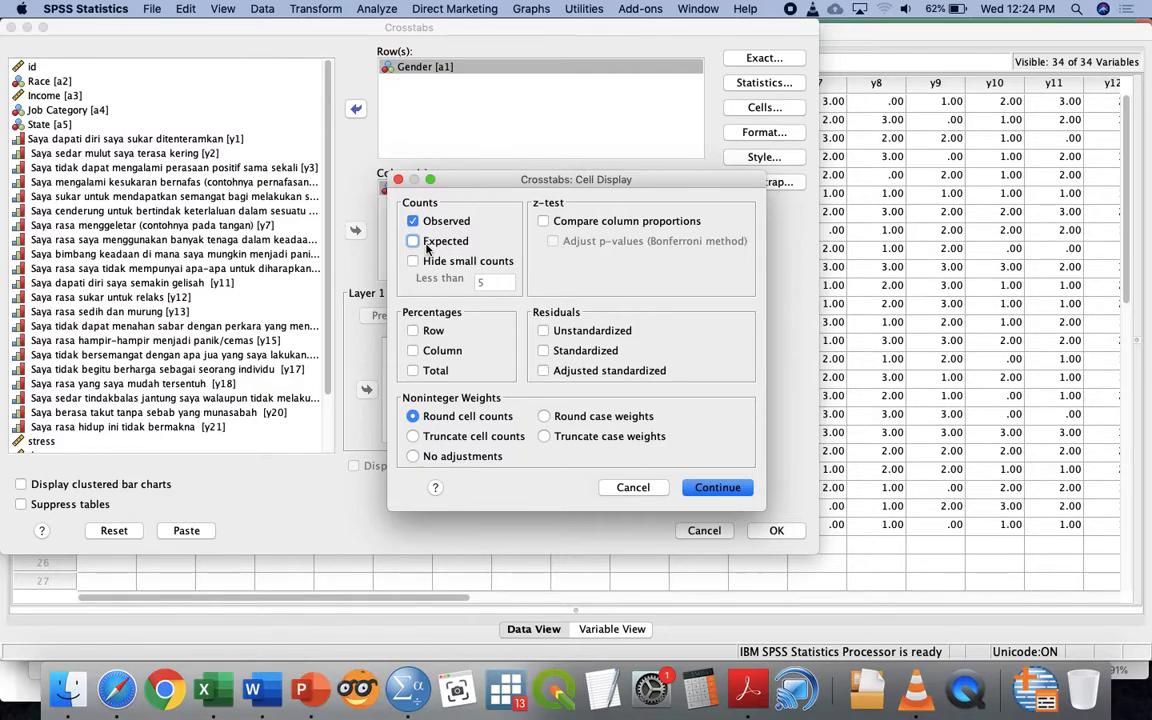
left_click(427, 249)
left_click(427, 249)
left_click(427, 247)
left_click(411, 356)
left_click(716, 489)
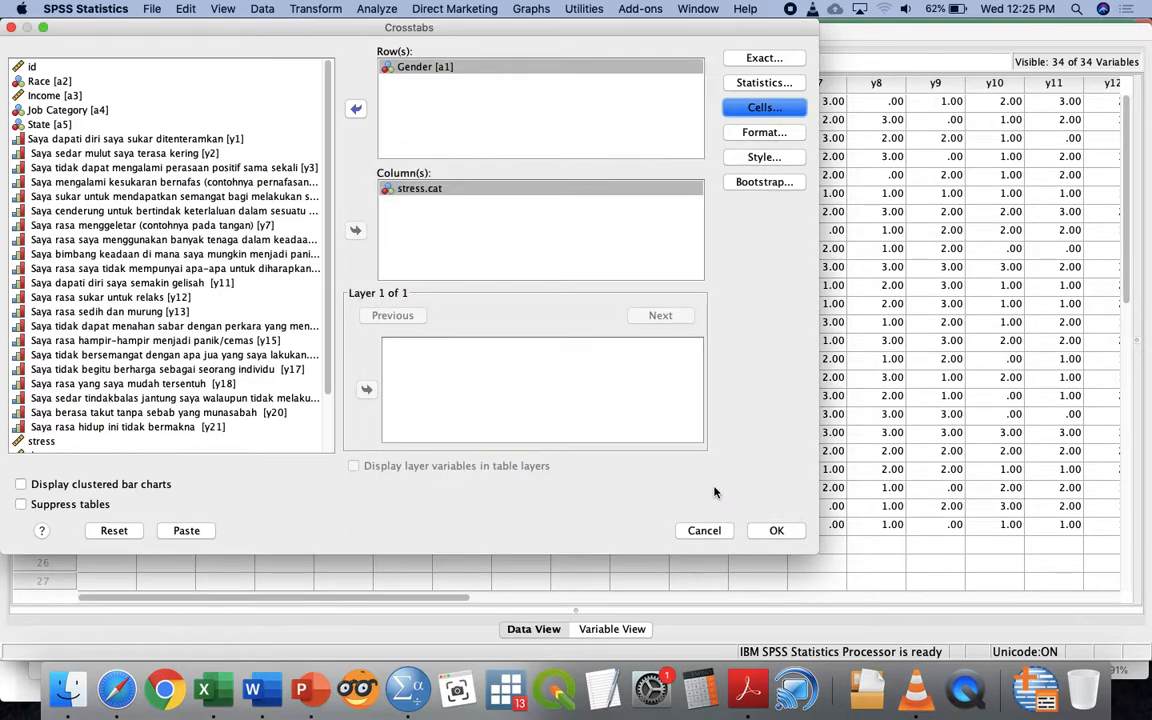
Step: Paste the configured crosstab as syntax and bring up the Syntax Editor
left_click(172, 532)
left_click(186, 531)
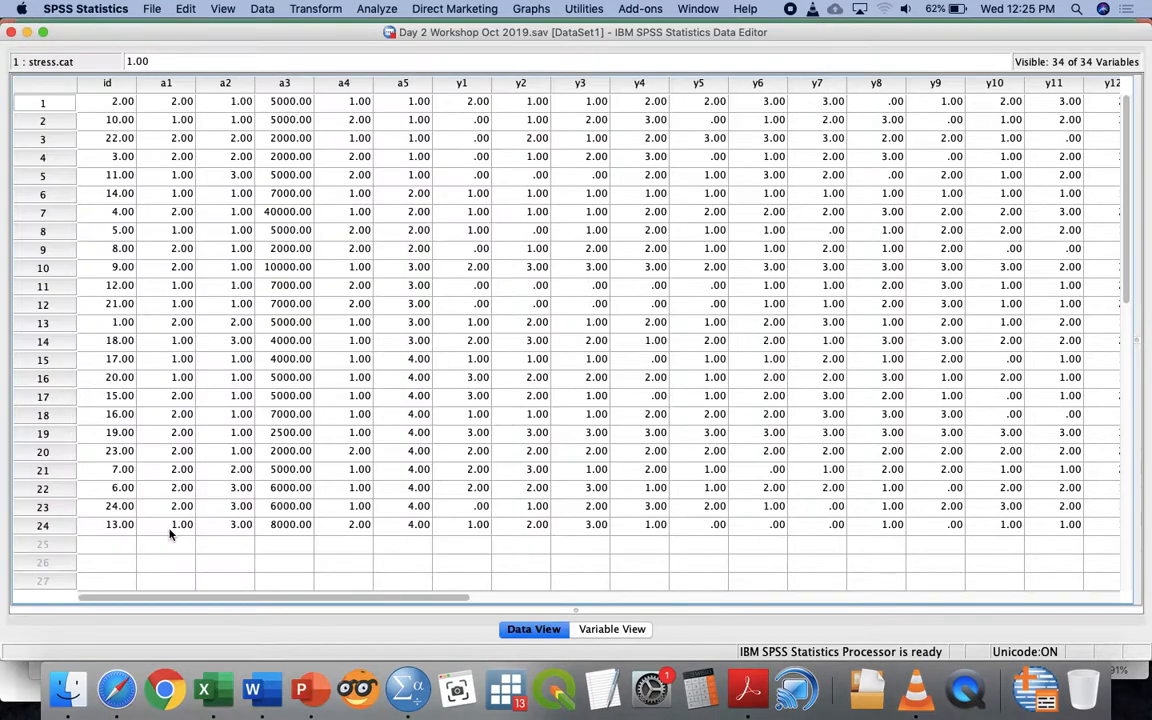
key("ctrl+Up")
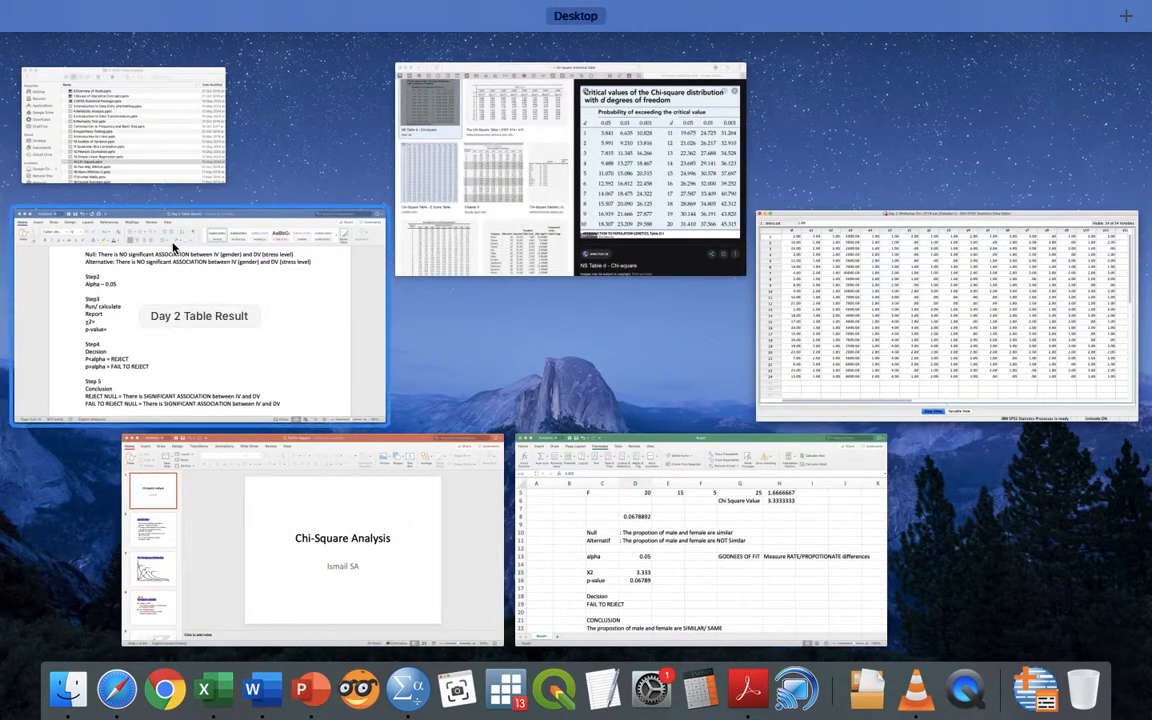
left_click(1048, 686)
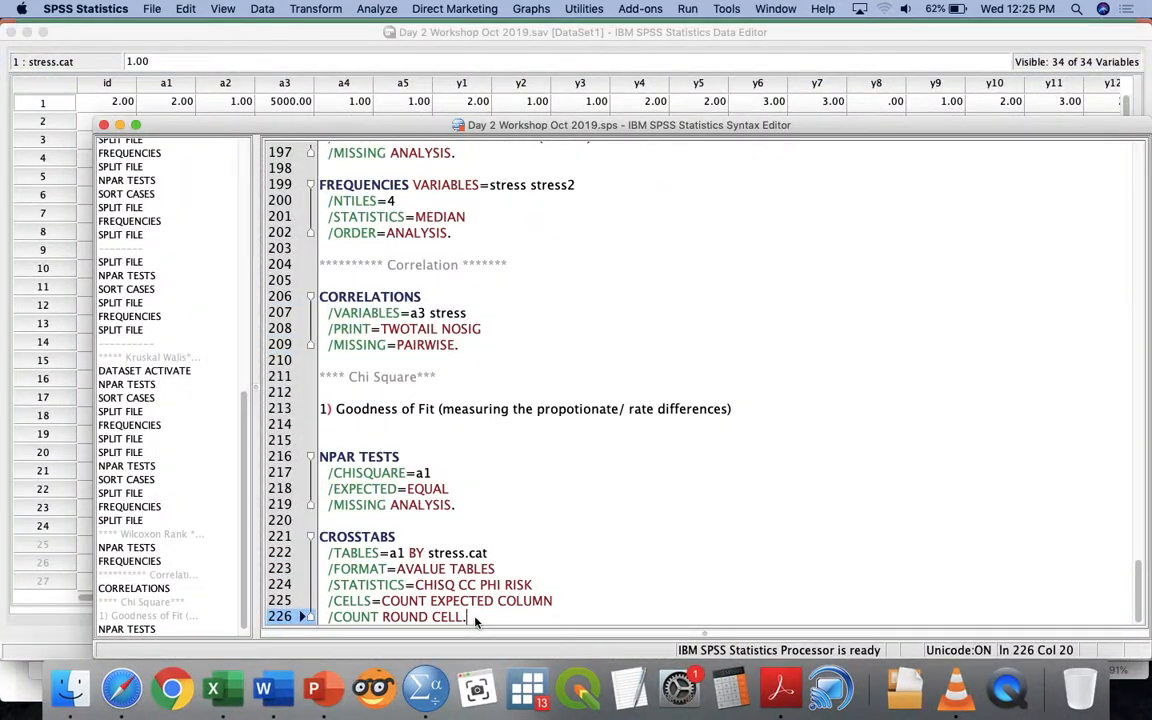
Step: Add the line "2) measuring the association between IV and DV" above the CROSSTABS command, with a blank line between them
left_click(404, 524)
key("Return")
key("Return")
key("Up")
type("2) measuring the d")
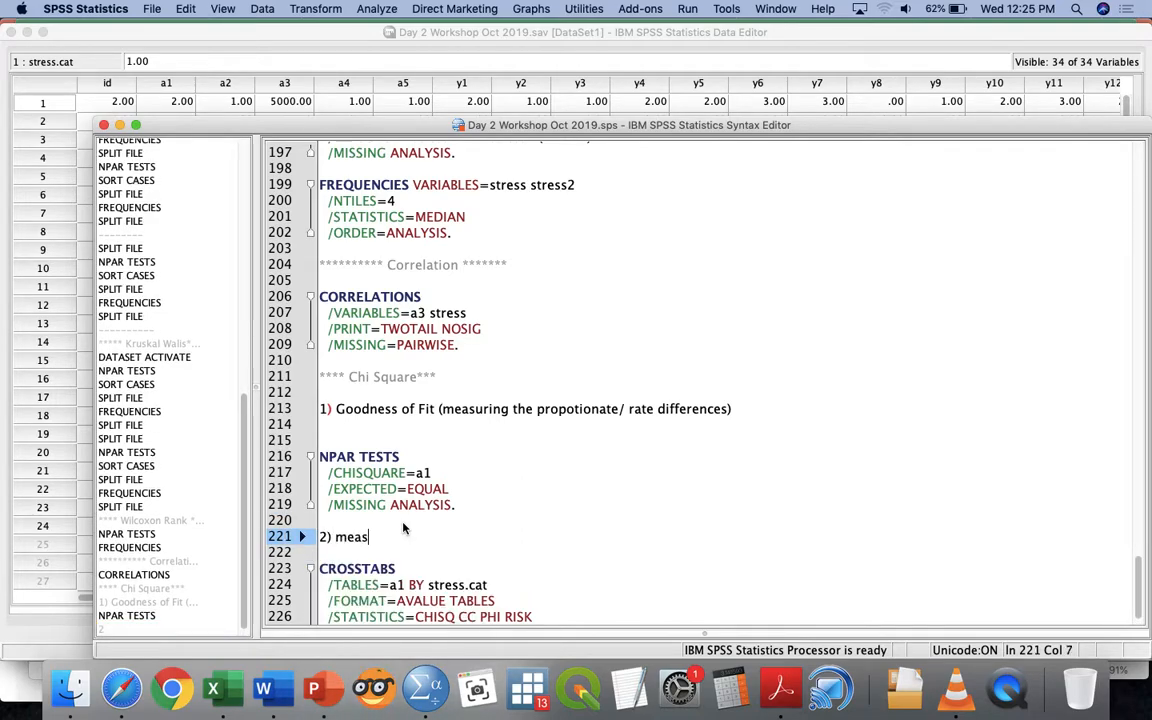
key("BackSpace")
key("BackSpace")
type("a")
key("BackSpace")
type("association b")
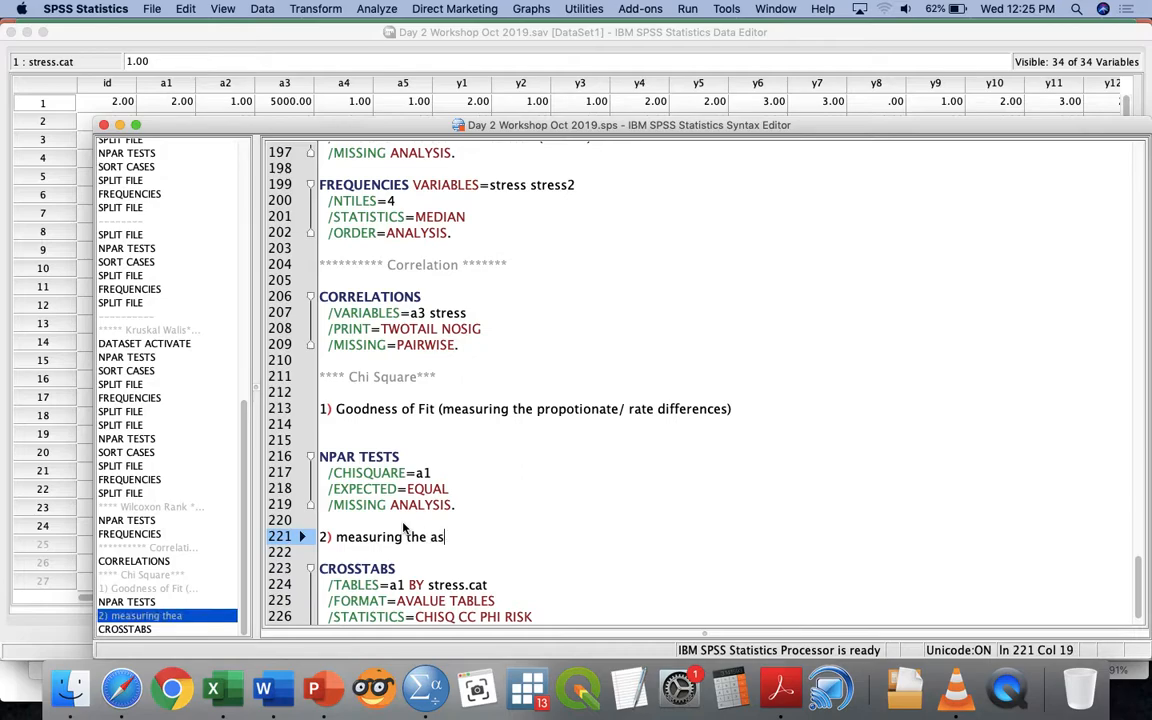
type("etwe")
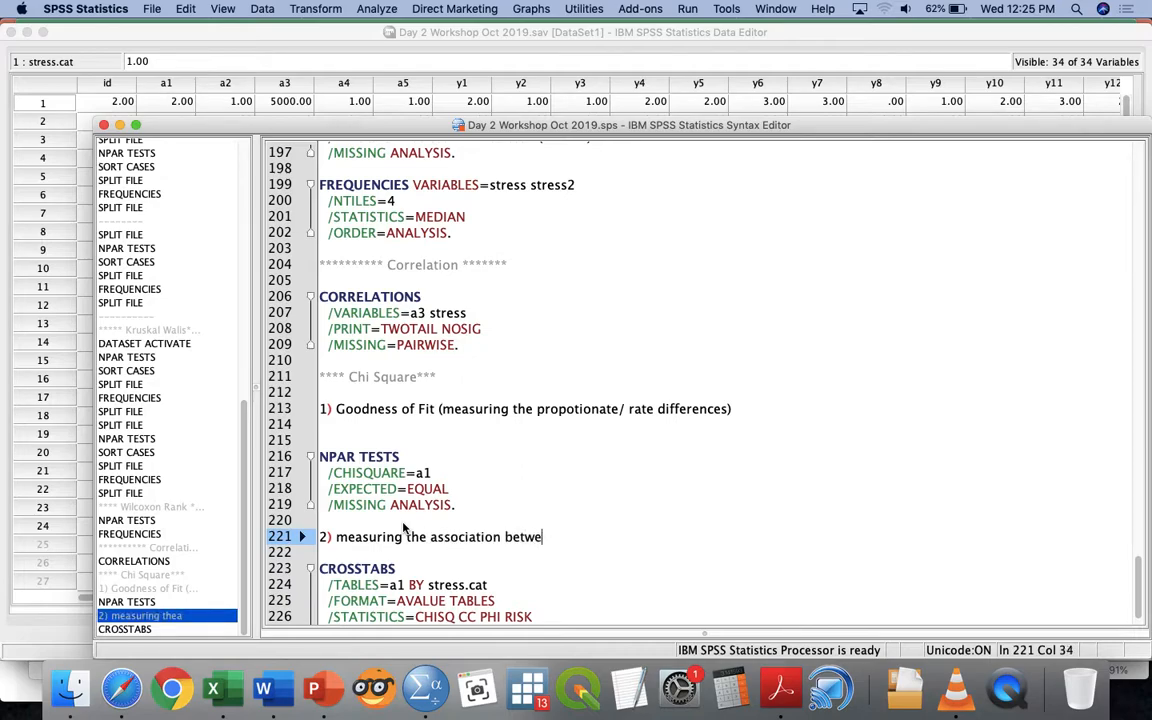
type("en IV and DV")
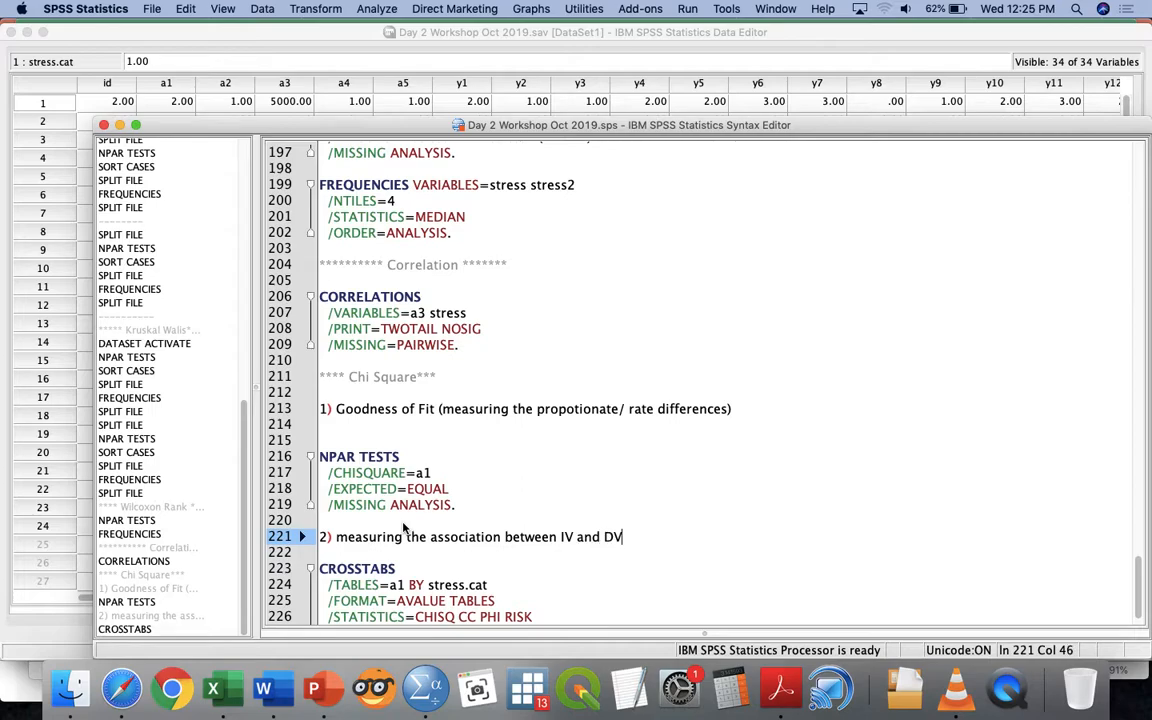
Step: Run only the CROSSTABS command block and look over the resulting crosstabulation and chi-square tables
scroll(405, 527, "down", 1)
left_click_drag(320, 524, 480, 619)
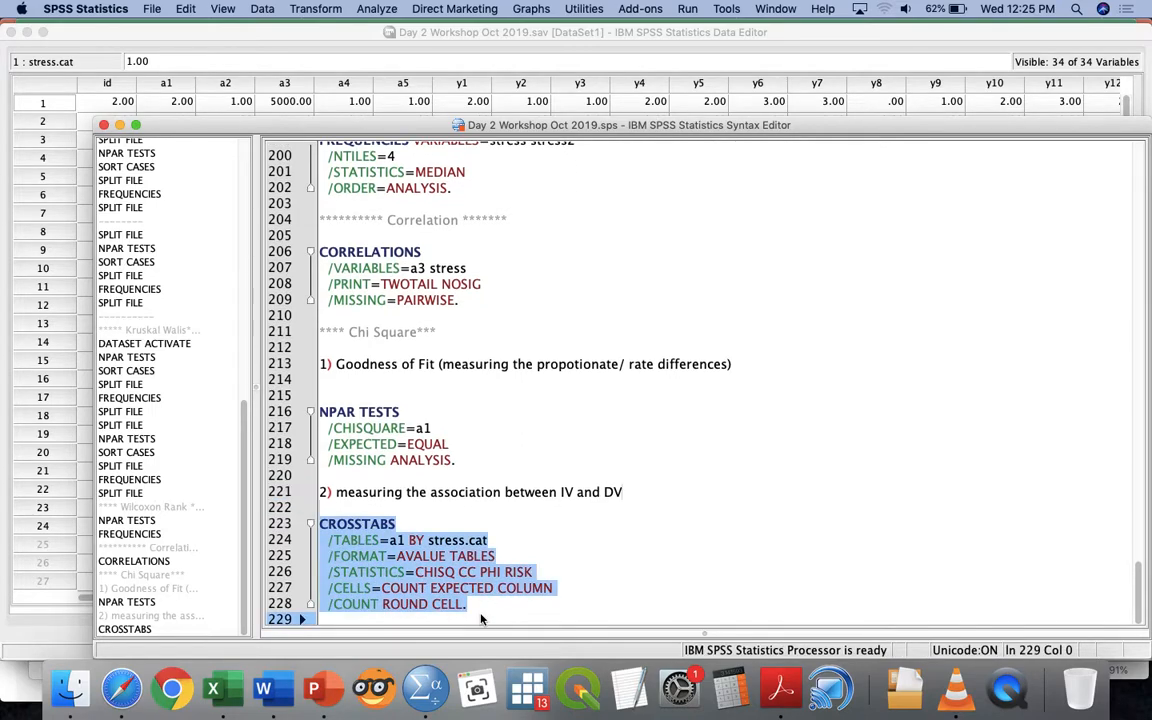
key("super+r")
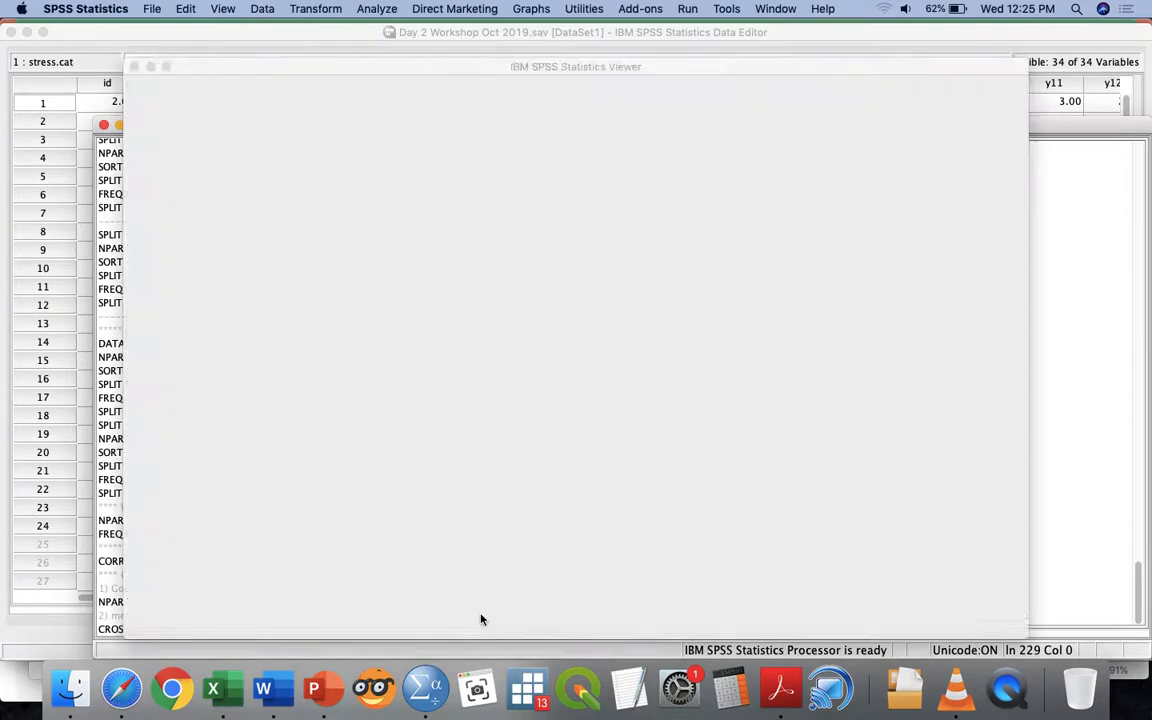
left_click(437, 400)
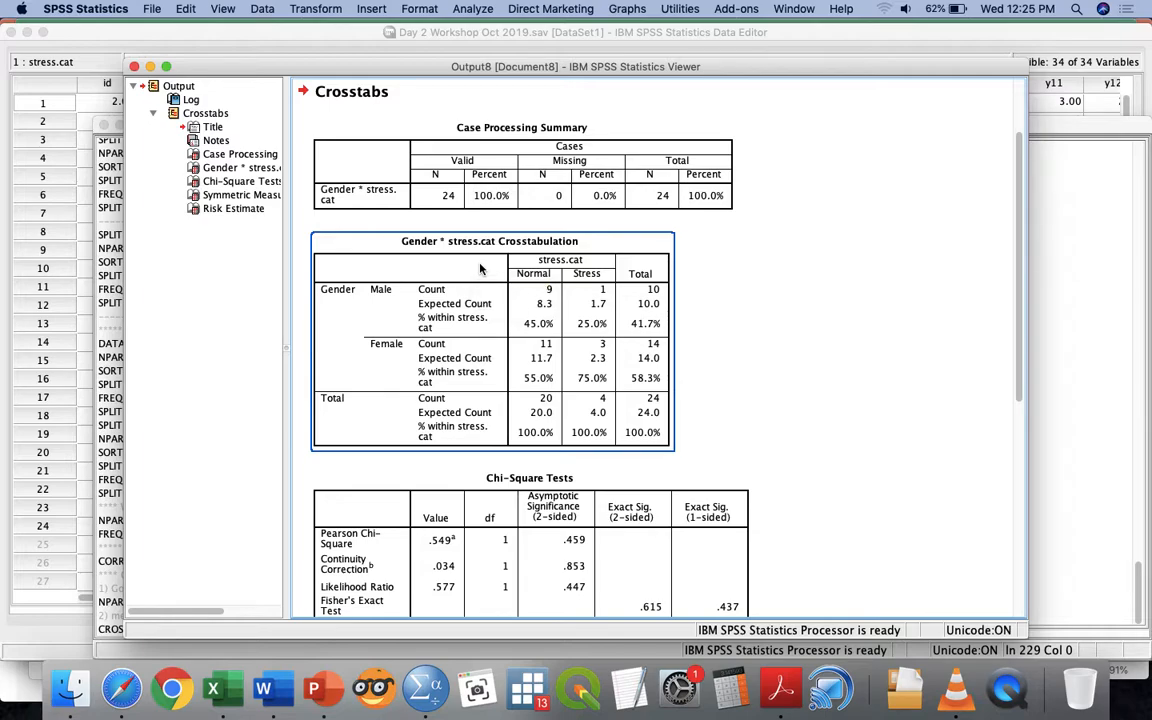
scroll(480, 268, "down", 3)
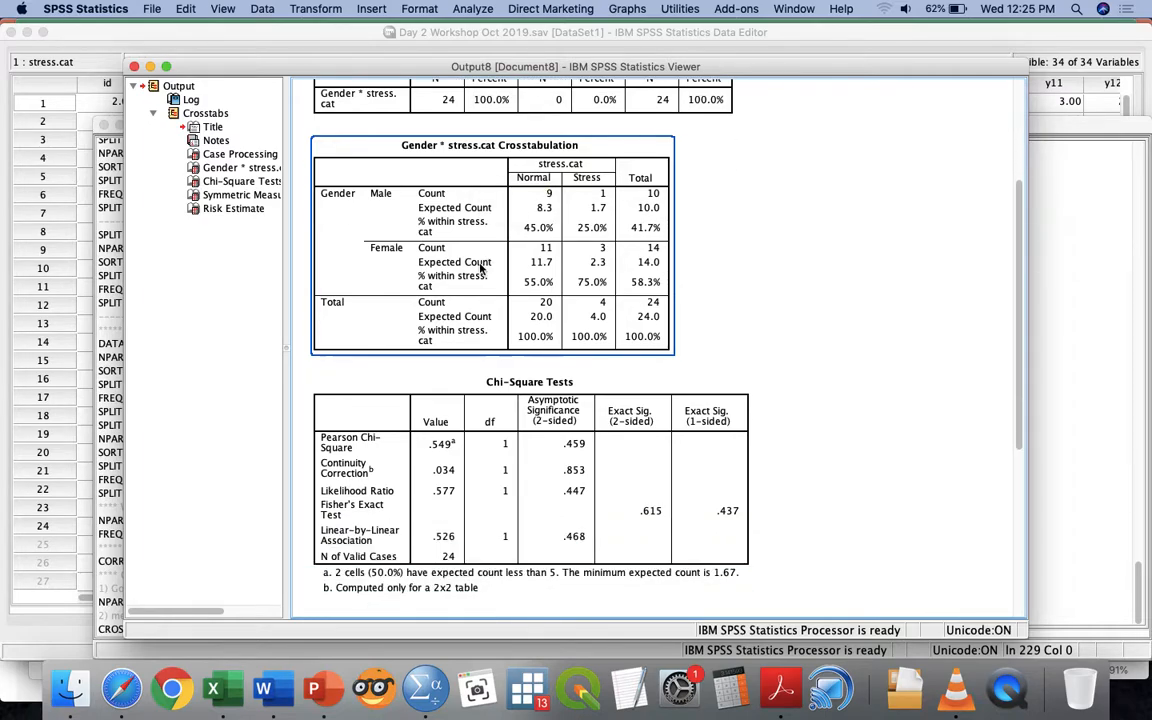
Step: Export all of the output as an HTML document to normality.htm on the desktop
left_click(141, 10)
left_click(234, 186)
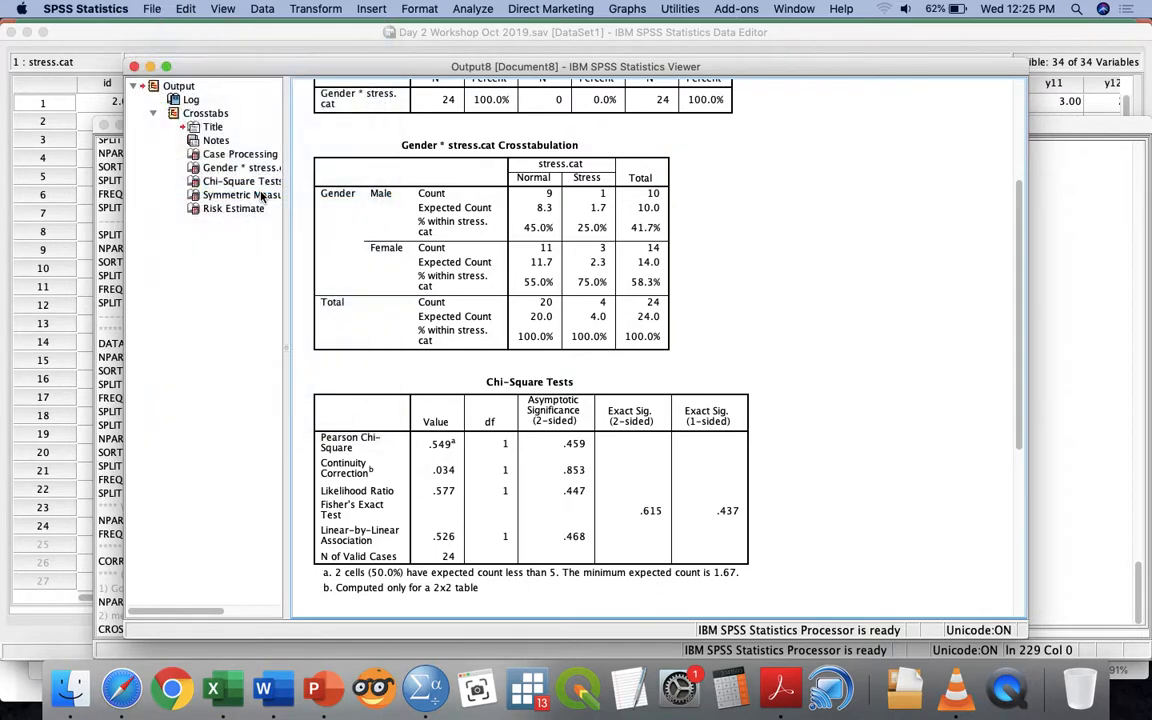
left_click(680, 542)
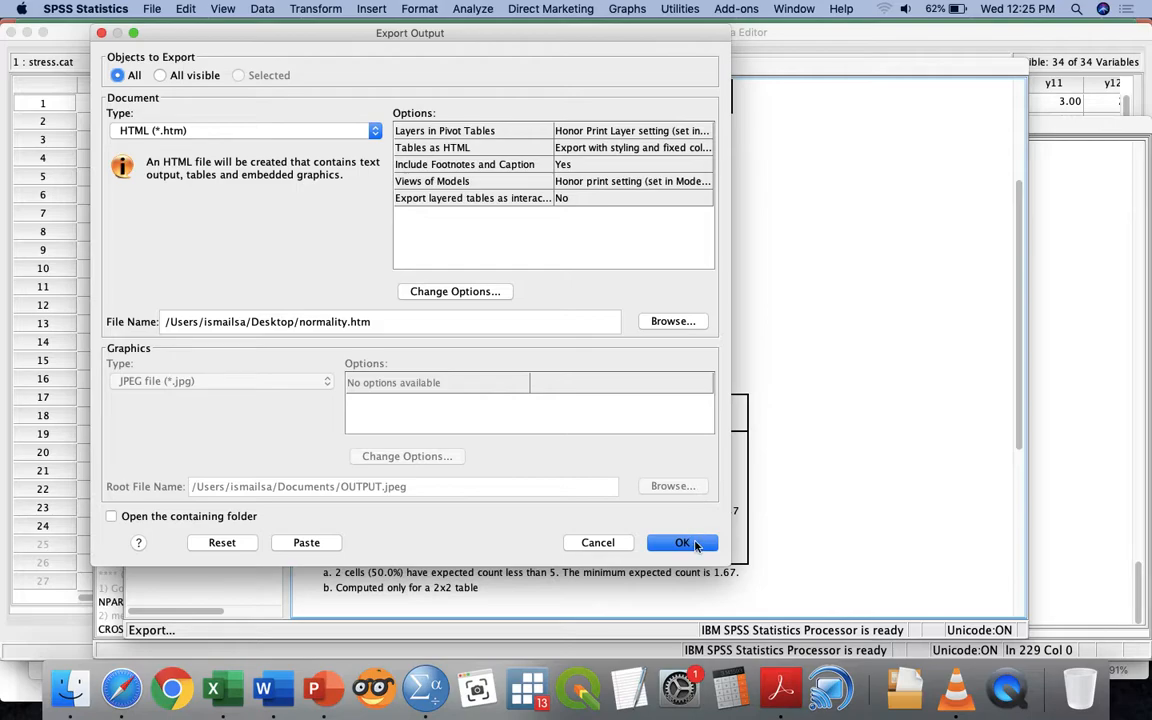
left_click(605, 332)
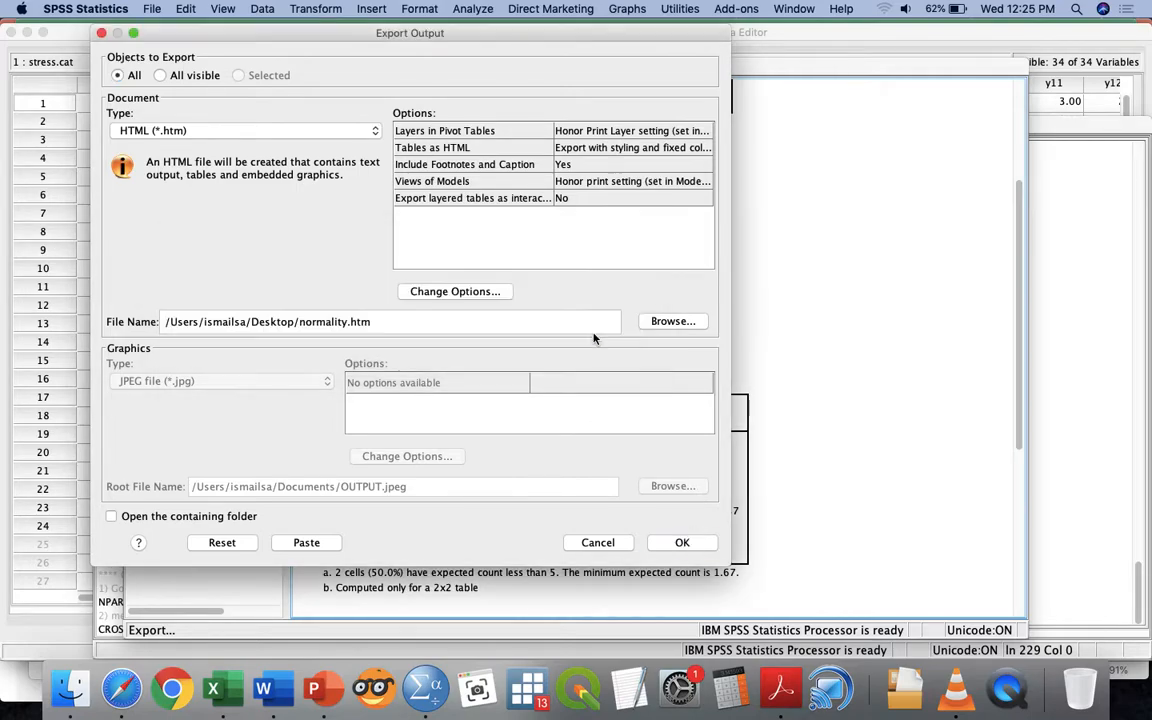
Step: Minimize the open windows to reach the desktop and open the exported normality.htm file
left_click(150, 66)
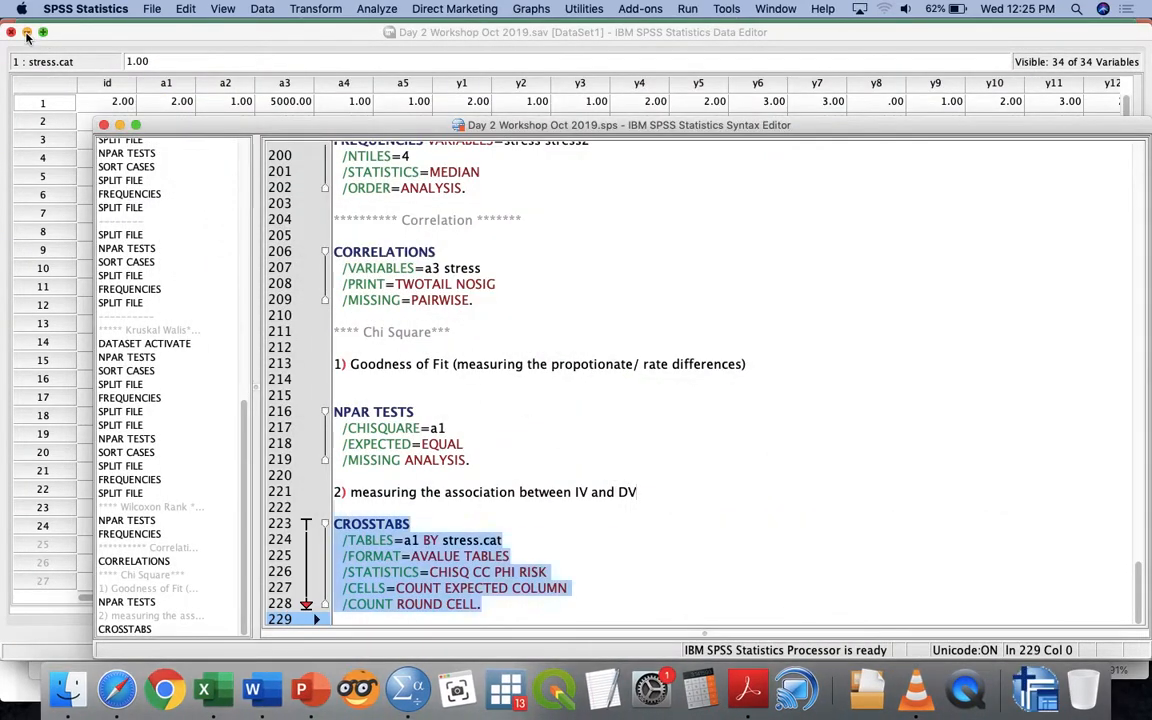
left_click(28, 37)
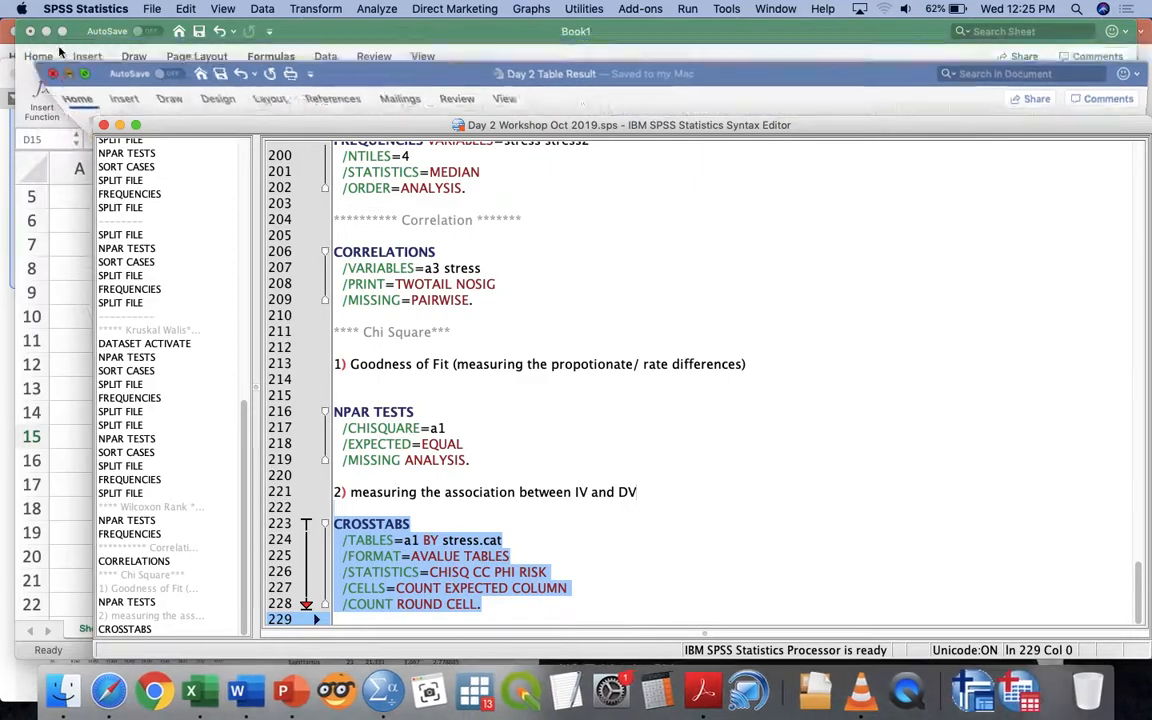
left_click(47, 33)
left_click(29, 29)
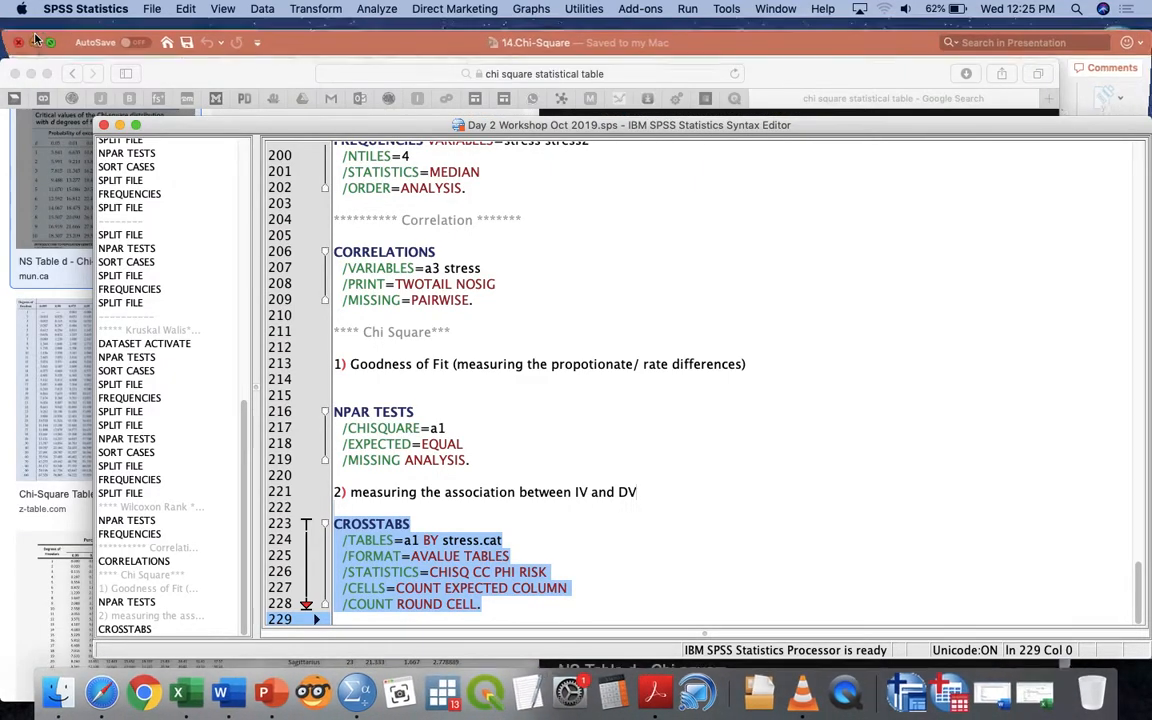
left_click(119, 124)
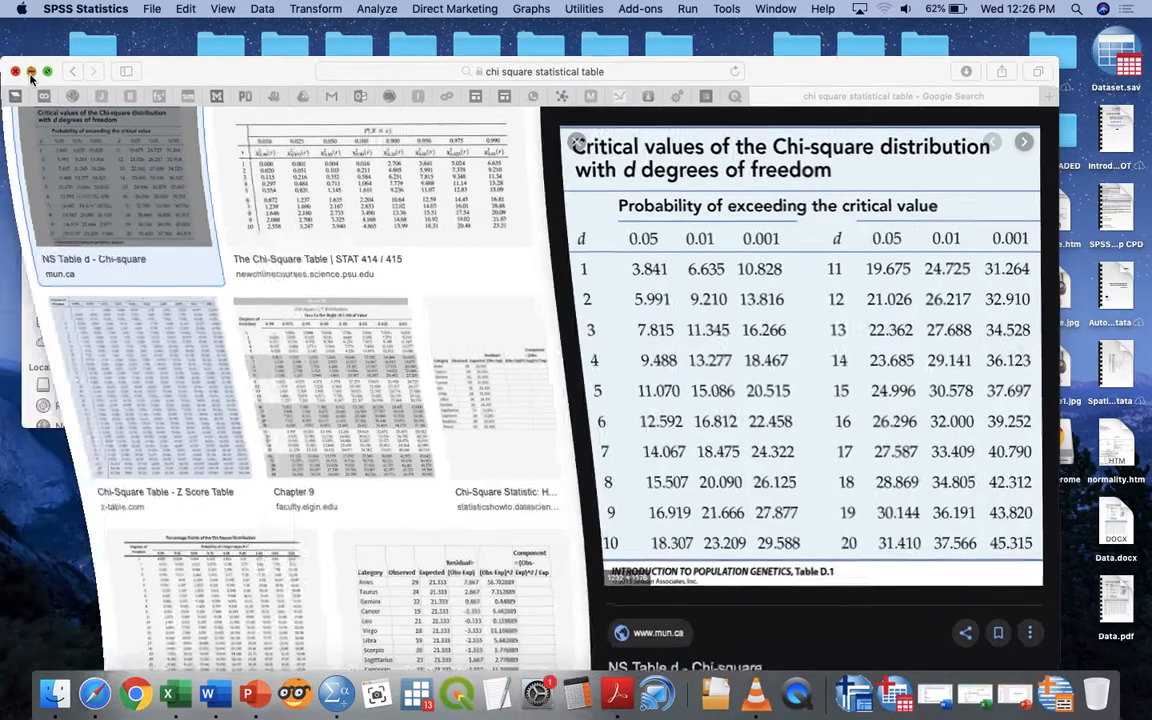
left_click(31, 72)
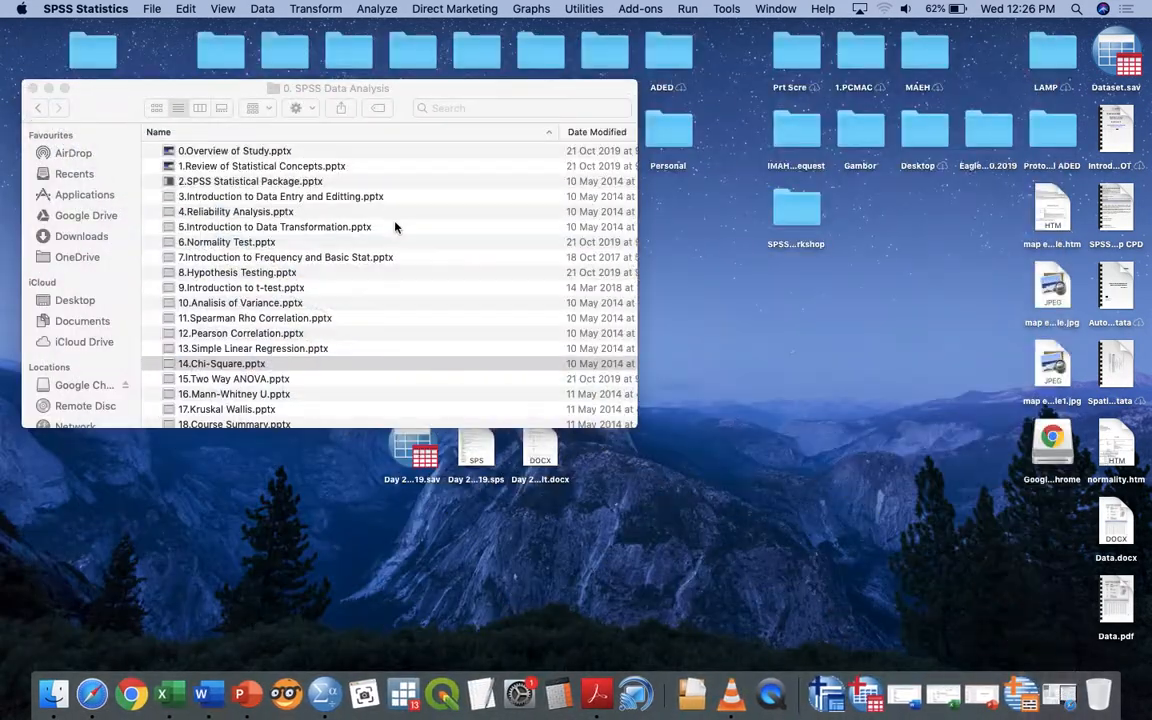
left_click(50, 88)
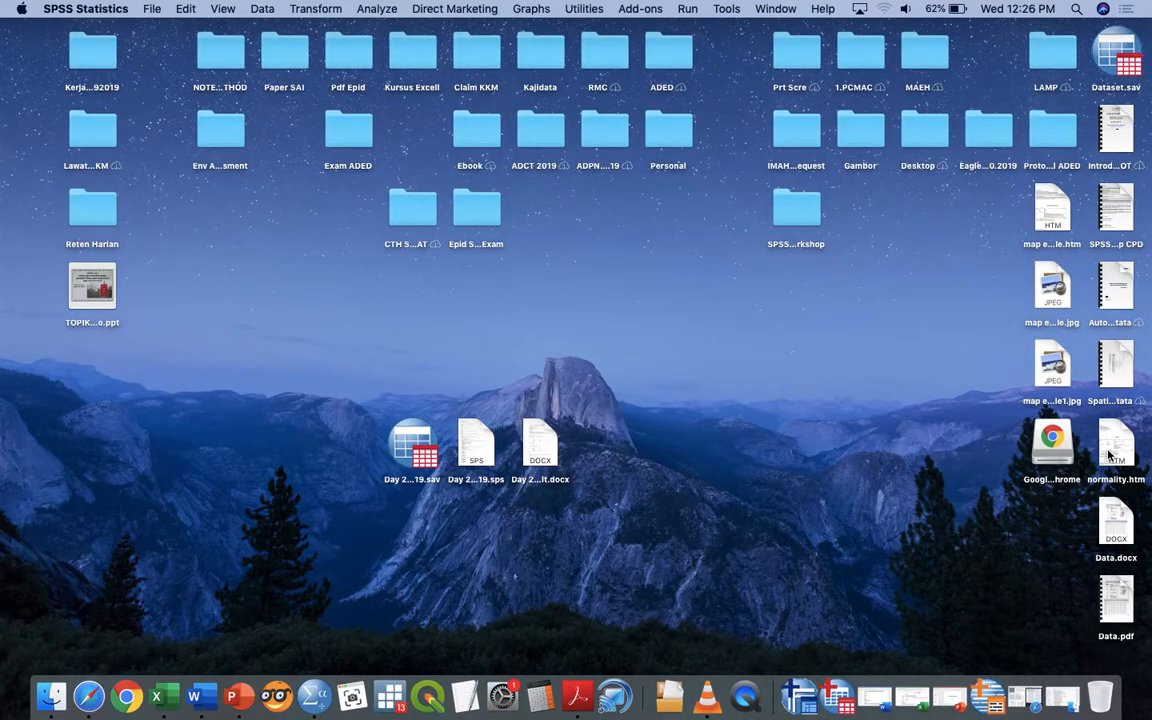
left_click(1112, 450)
double_click(1112, 452)
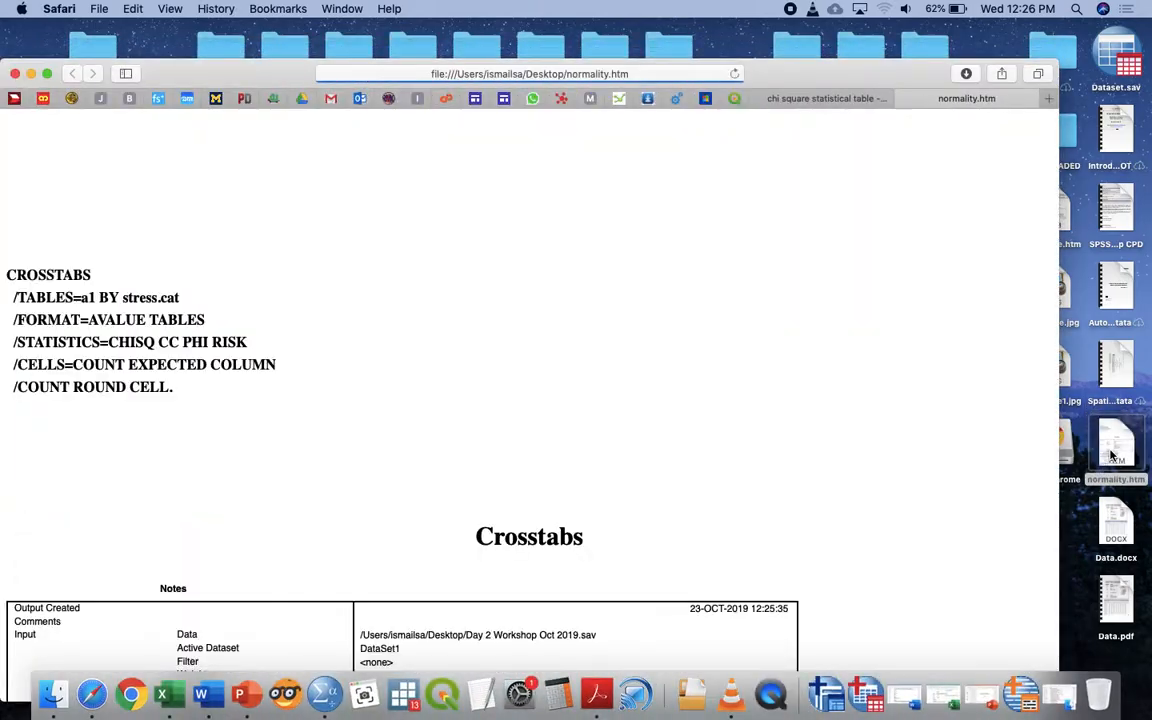
Step: Examine the expected counts in the Gender by stress.cat crosstabulation and the Pearson and Fisher's Exact rows of the Chi-Square Tests table
scroll(728, 509, "down", 10)
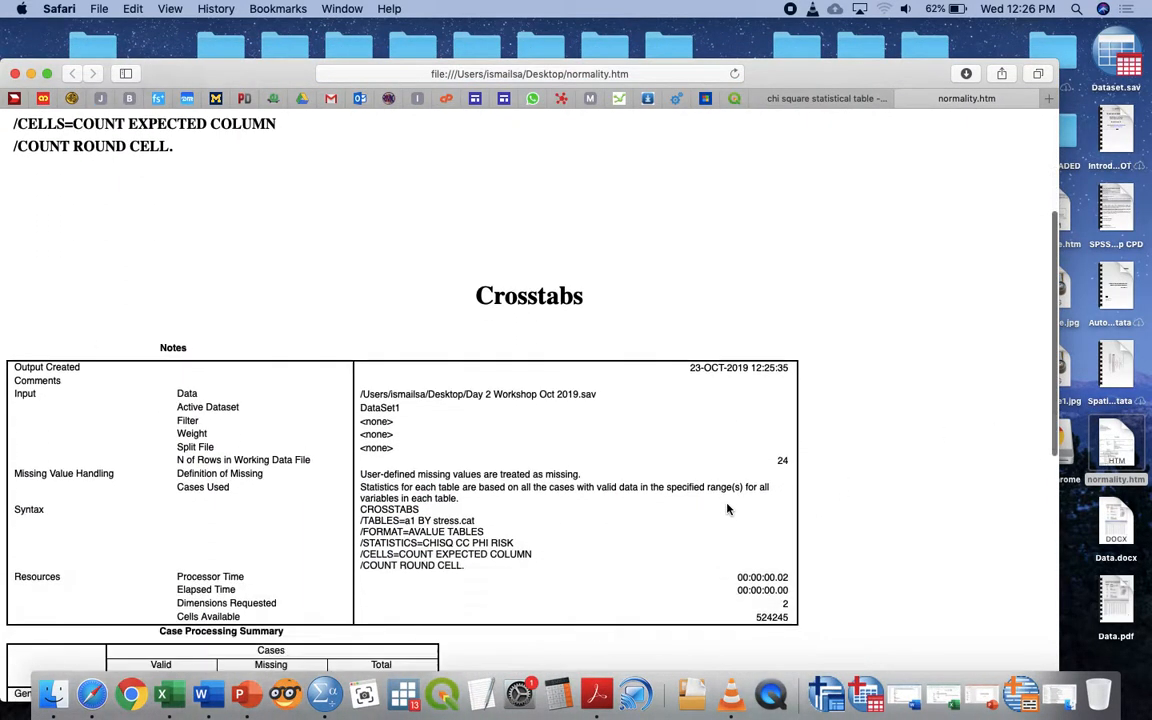
scroll(728, 509, "up", 5)
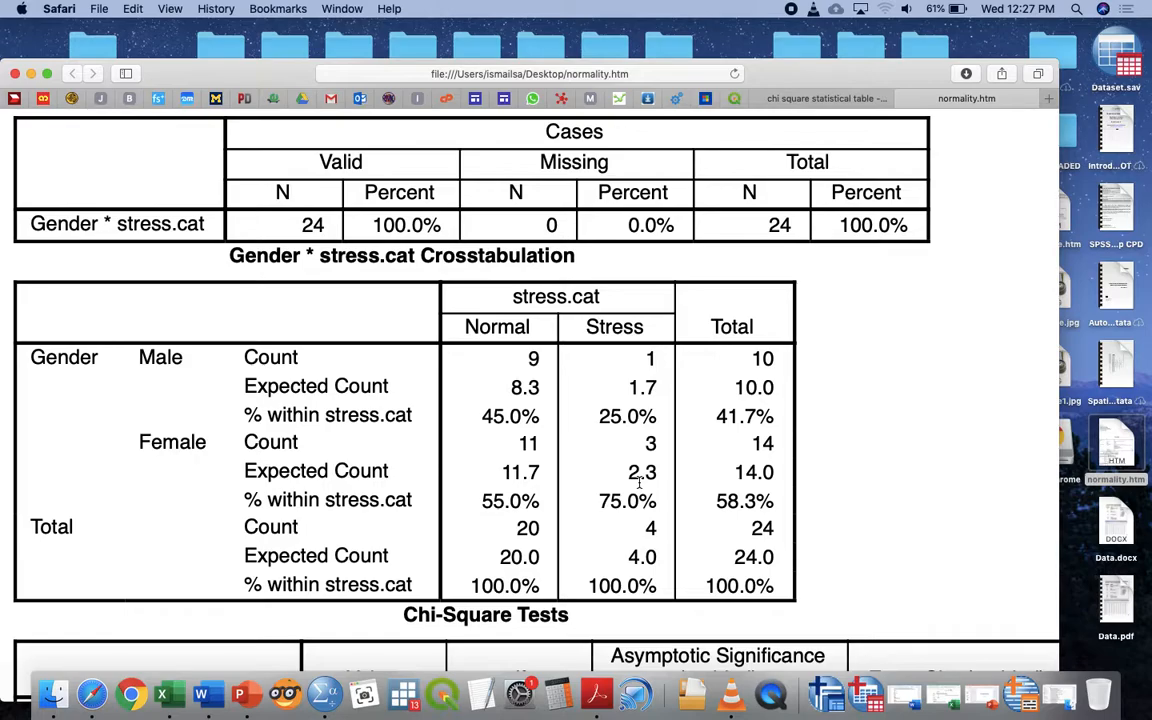
scroll(640, 482, "down", 10)
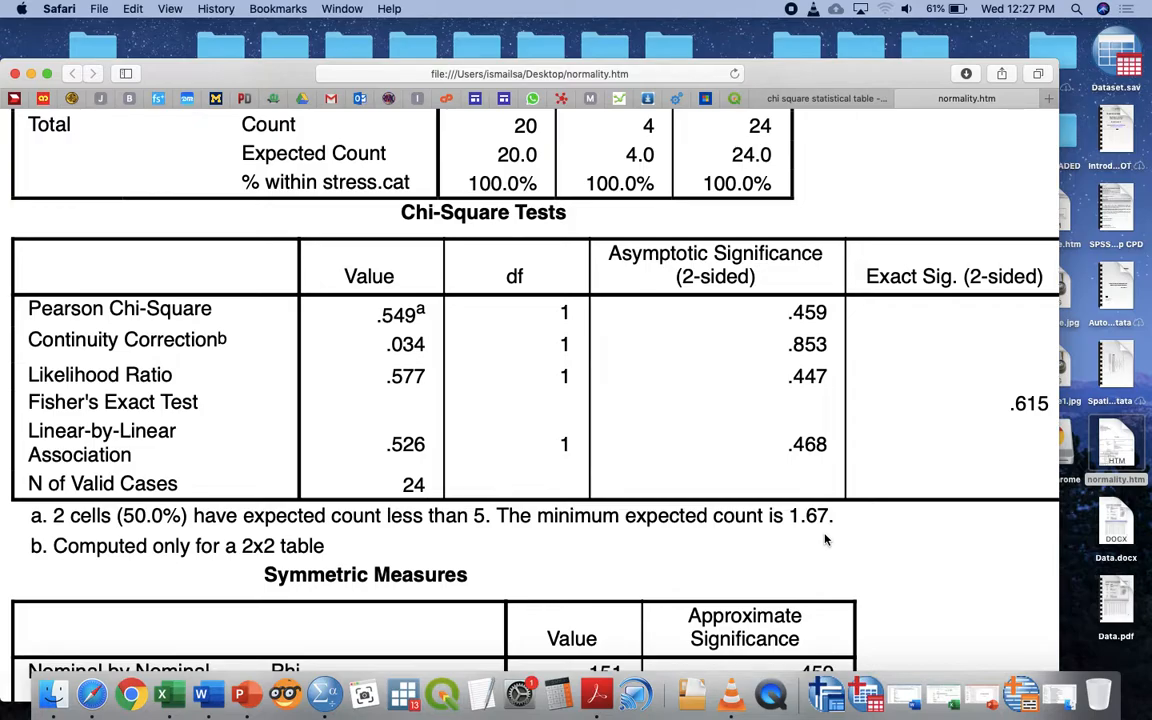
scroll(825, 540, "up", 6)
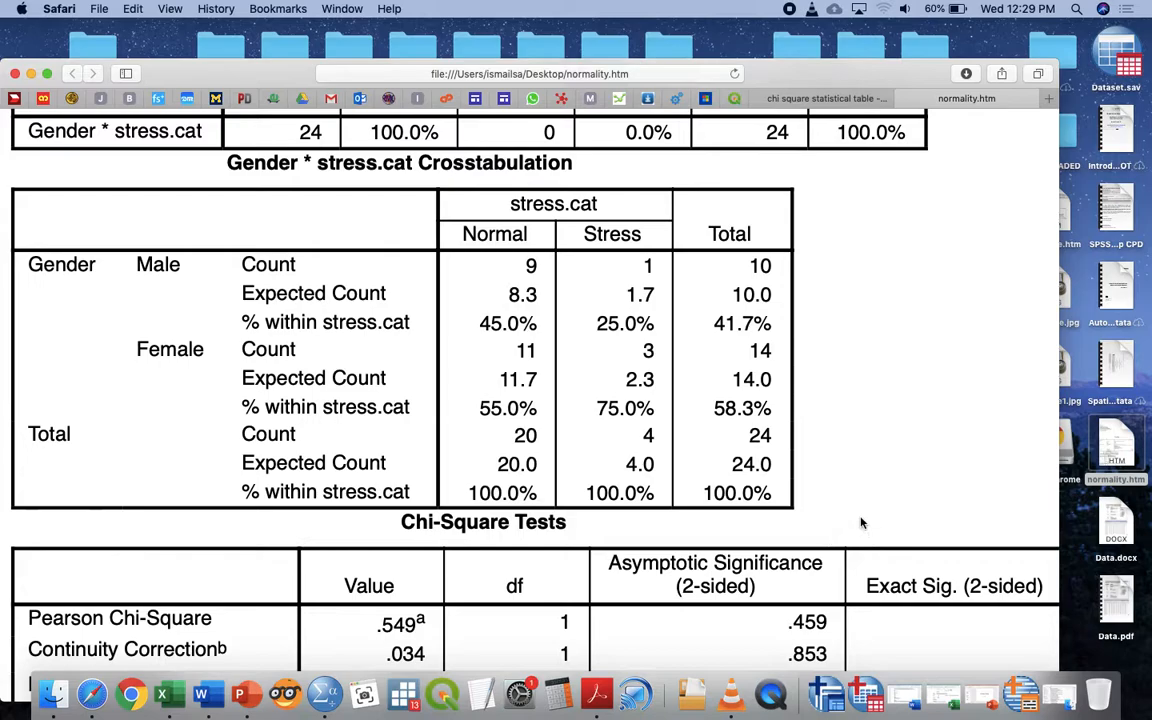
double_click(887, 70)
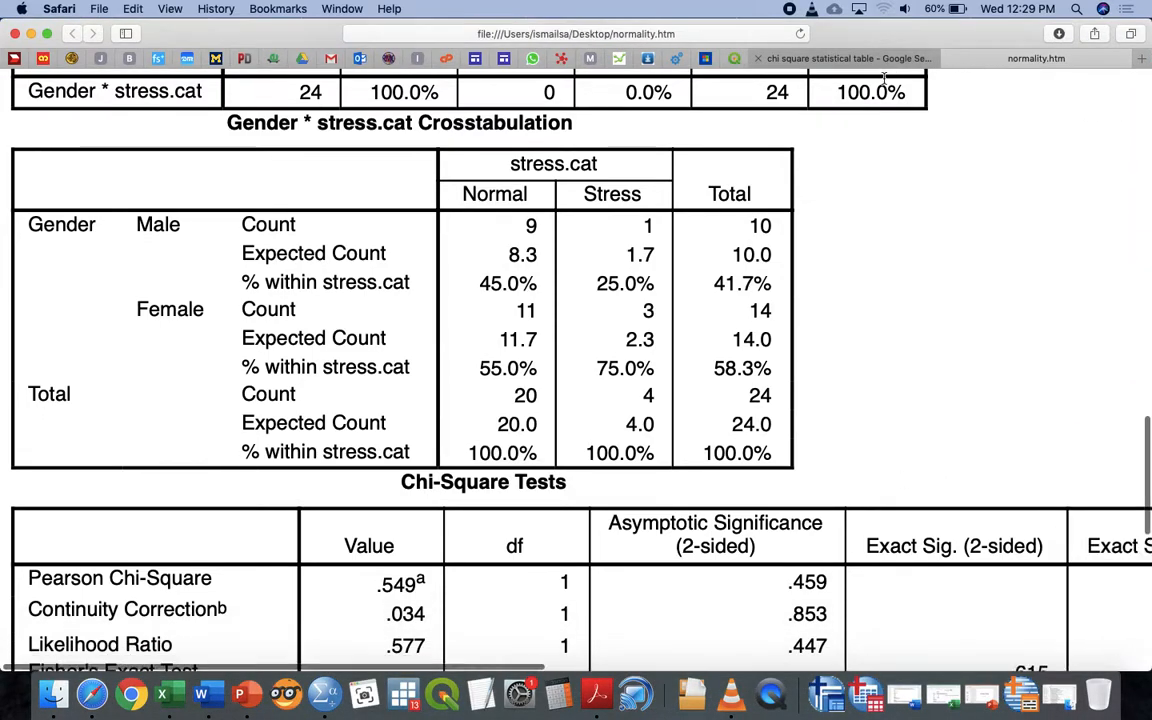
scroll(632, 417, "down", 5)
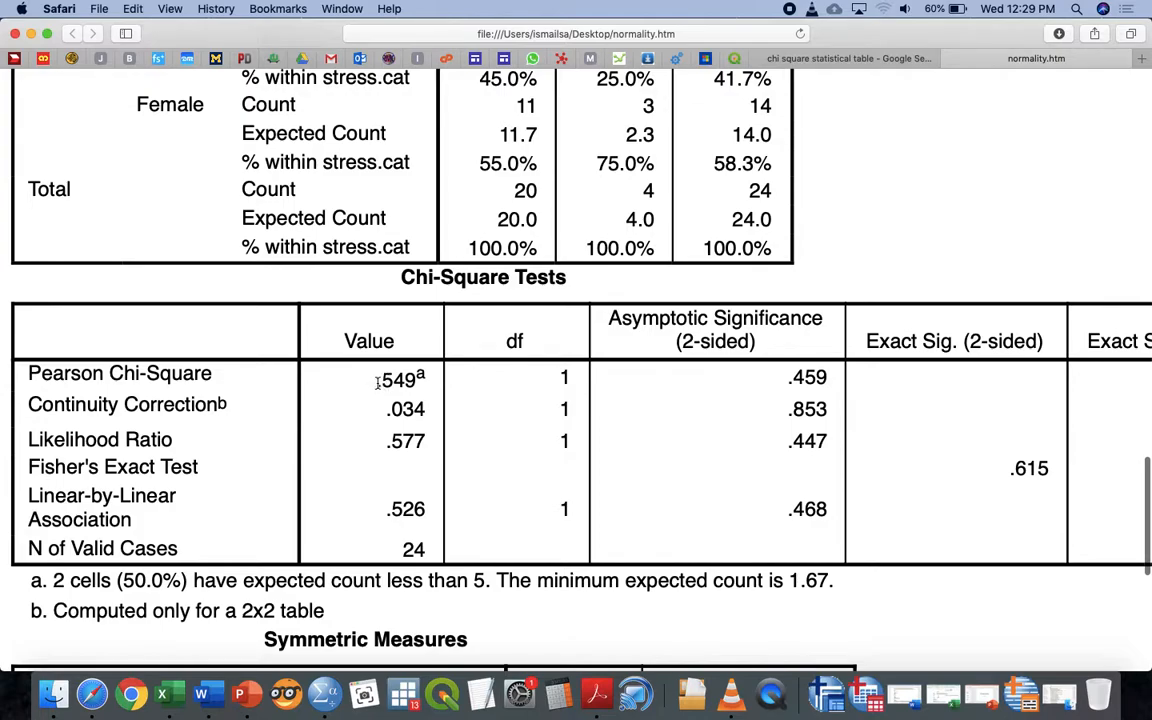
mouse_move(421, 378)
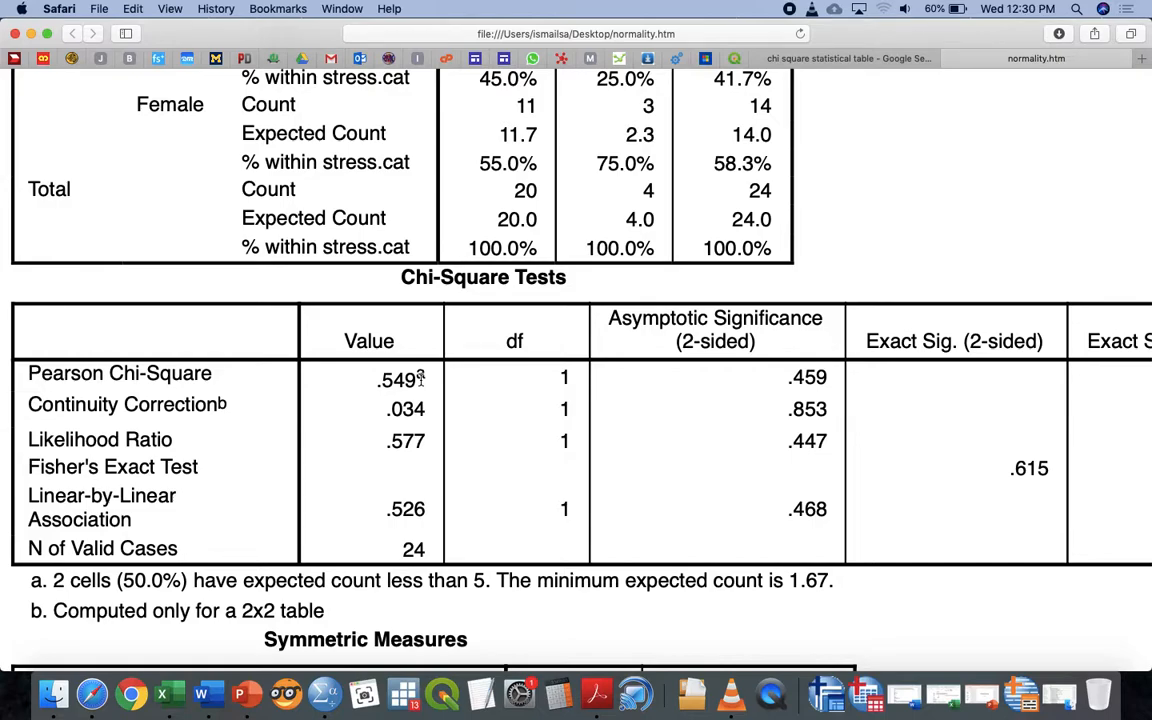
scroll(311, 465, "down", 2)
scroll(311, 465, "right", 2)
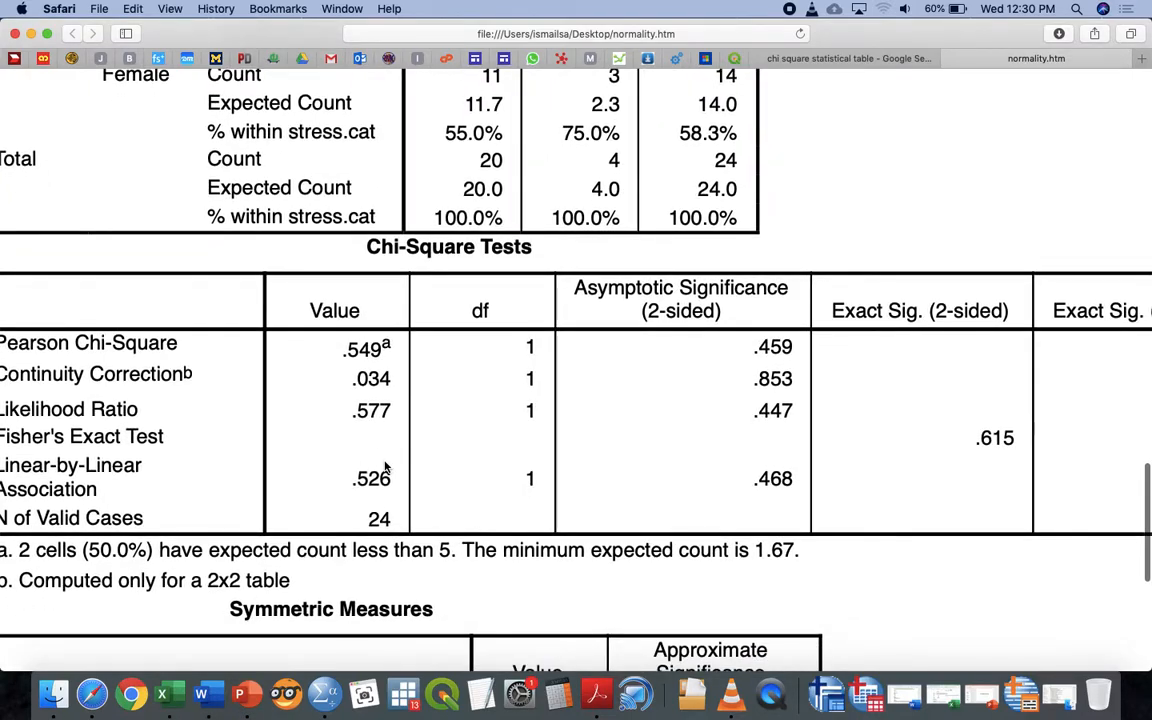
scroll(385, 467, "left", 1)
scroll(385, 467, "up", 1)
scroll(385, 467, "down", 5)
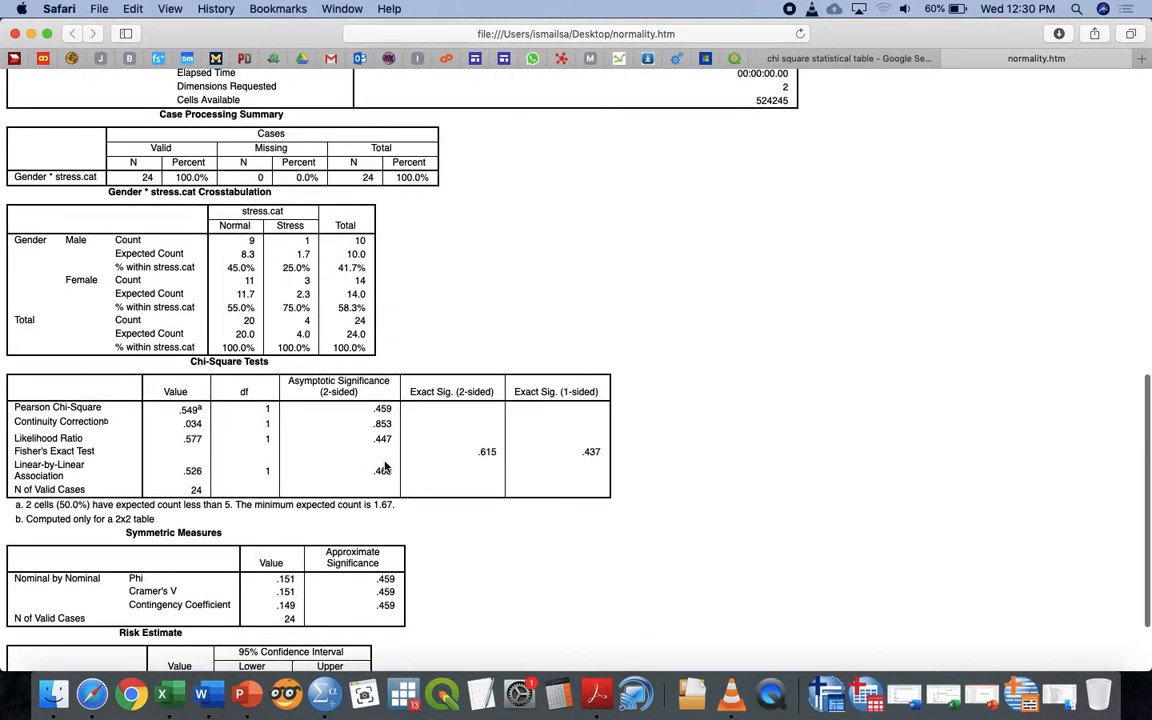
scroll(385, 467, "up", 5)
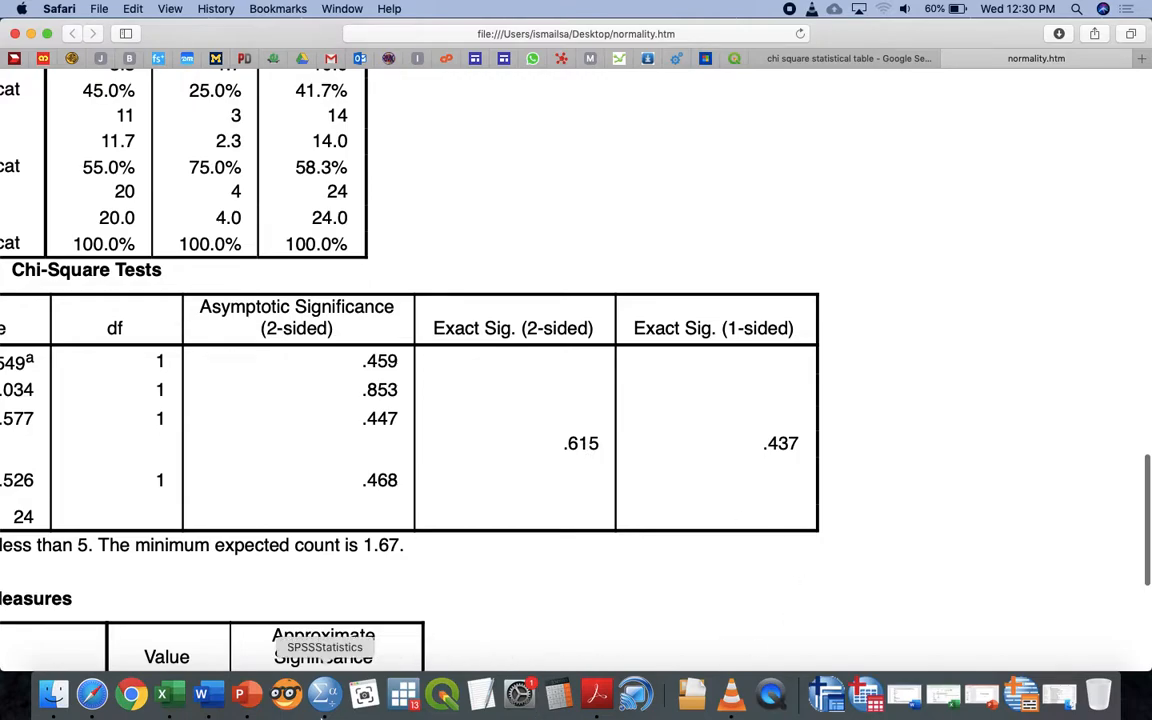
Step: Switch to the Day 2 Table Result document in Word and complete Step3 with "χ2= N/A" and "p-value= 0.615 (Fisher Exact)"
left_click(904, 693)
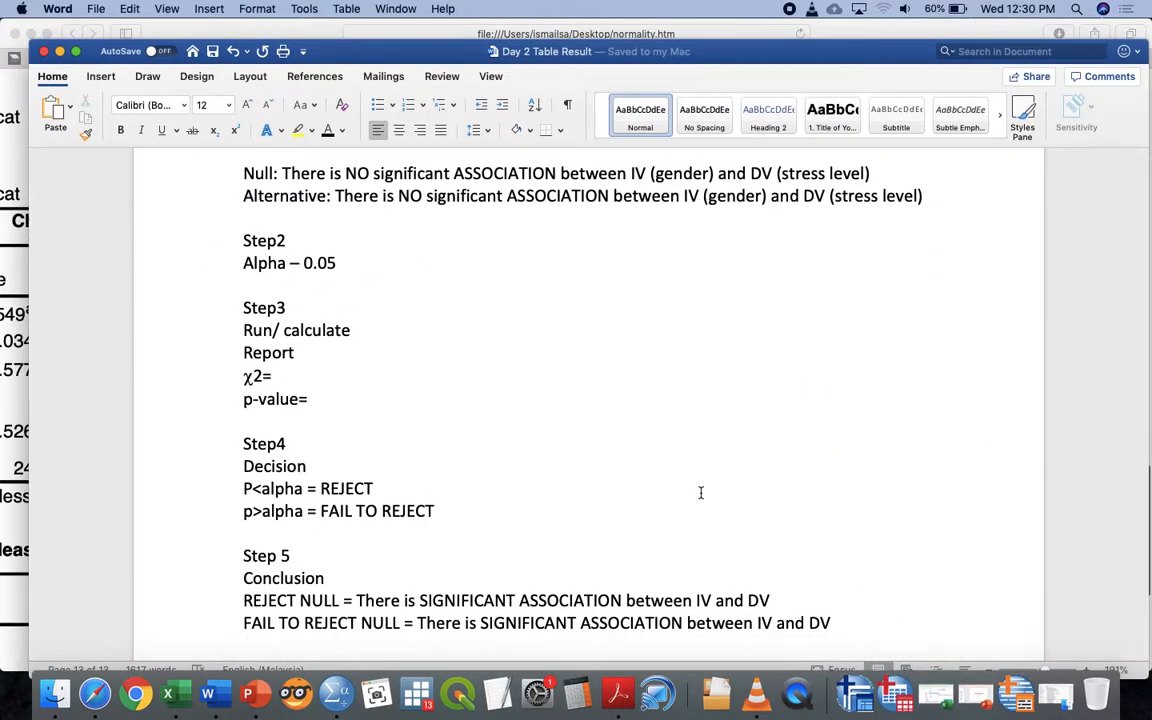
left_click(361, 371)
type("N/A")
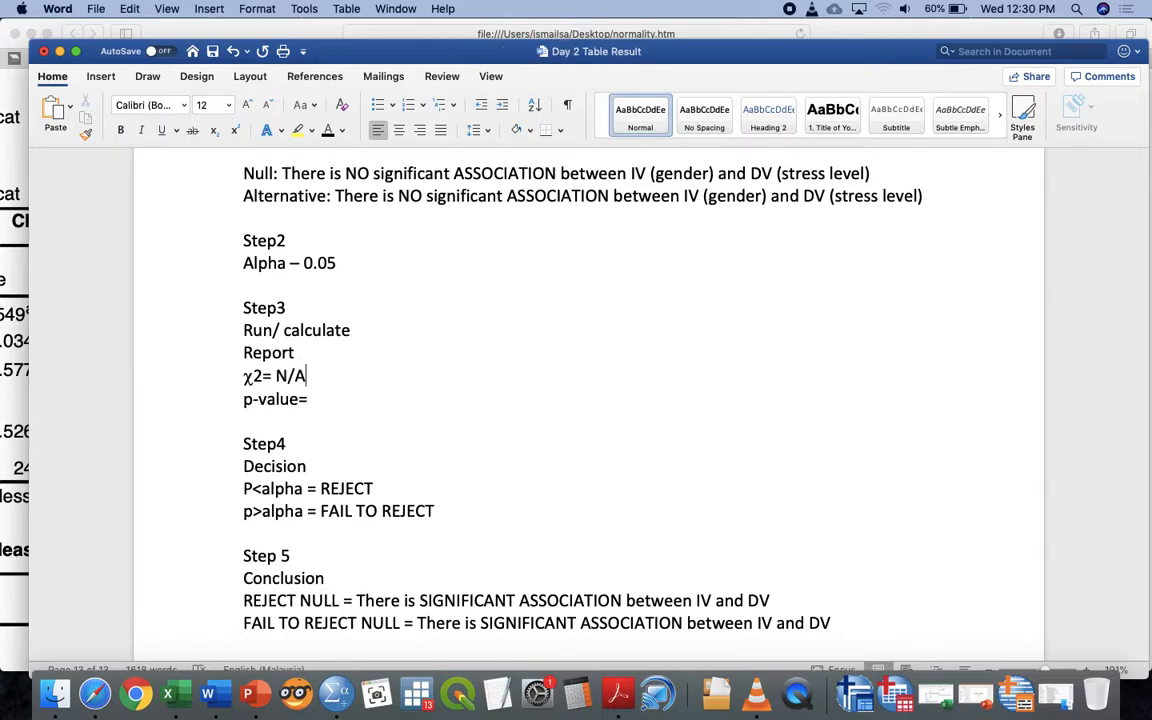
key("ctrl+Up")
left_click(600, 475)
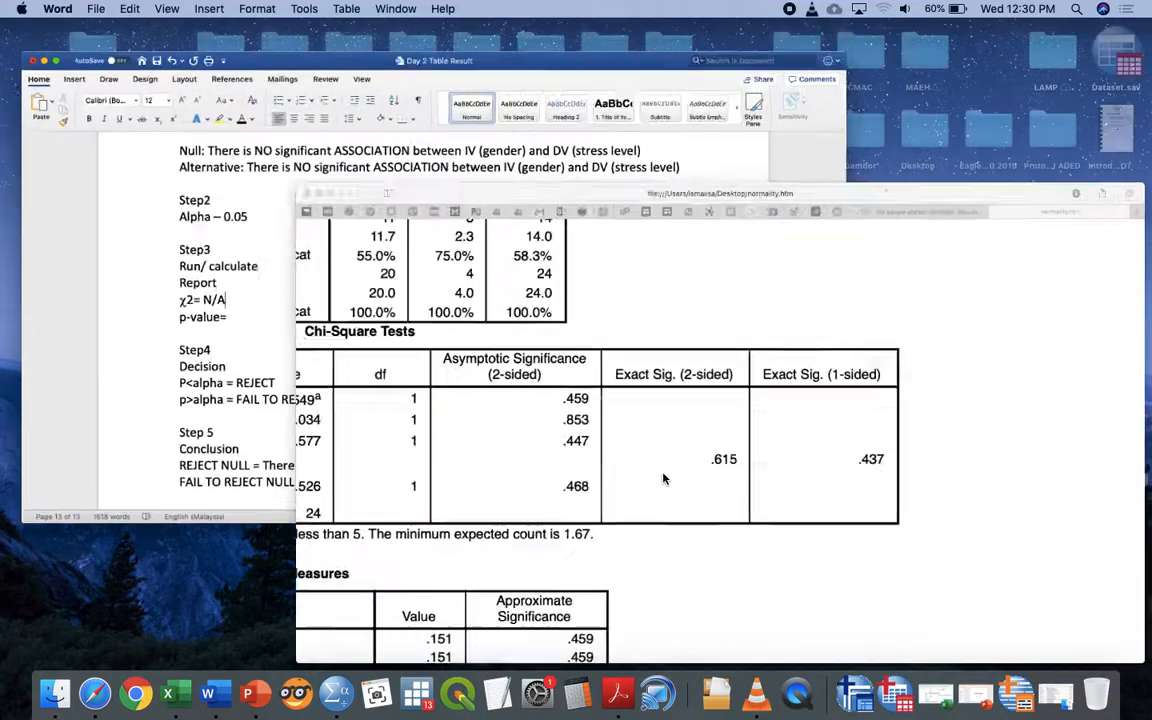
key("ctrl+Up")
left_click(469, 366)
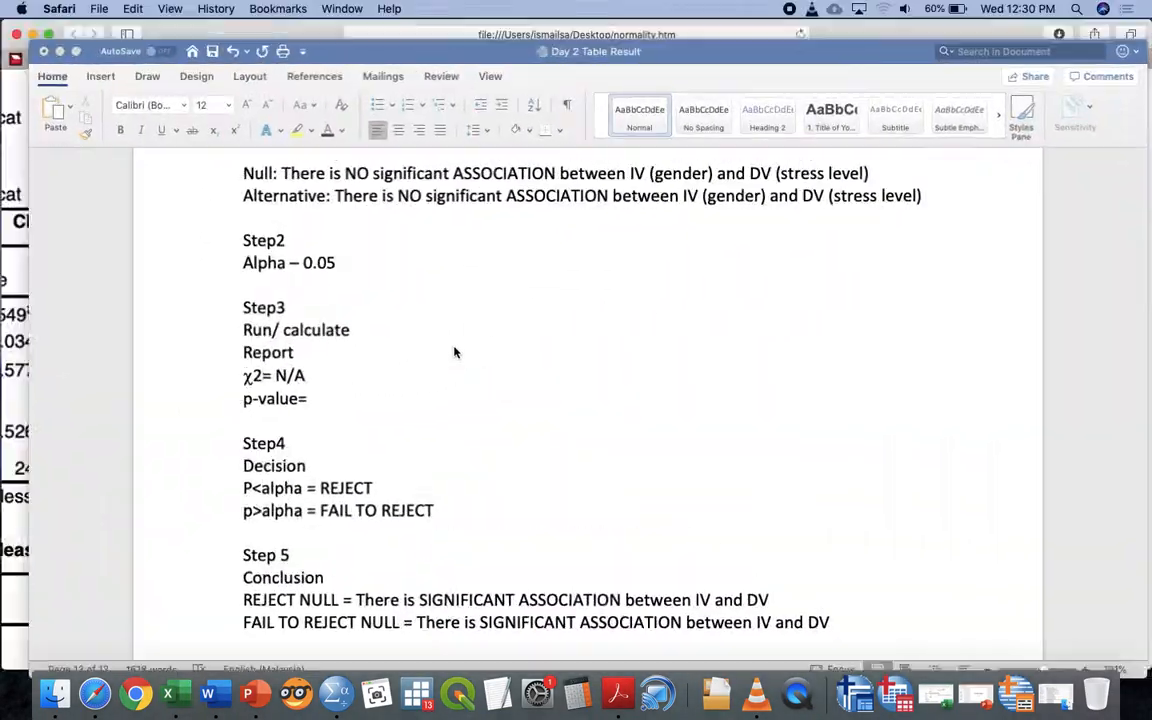
left_click(354, 389)
type("0.615 ")
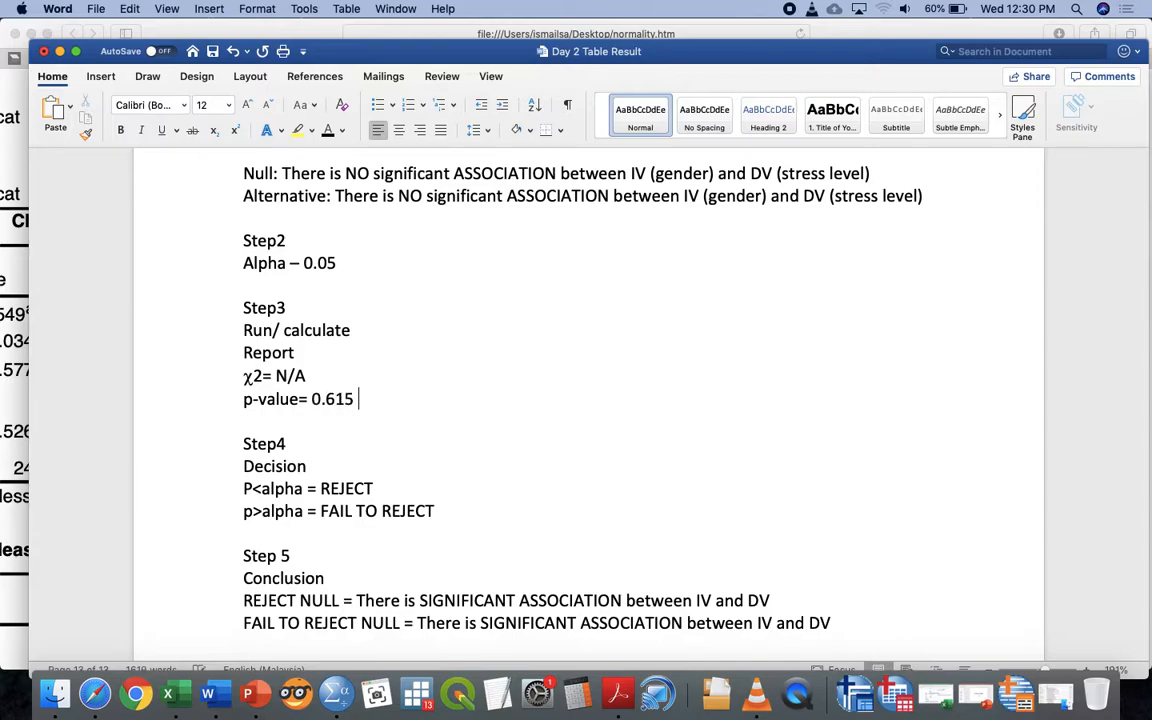
type("(Fisher Exact)")
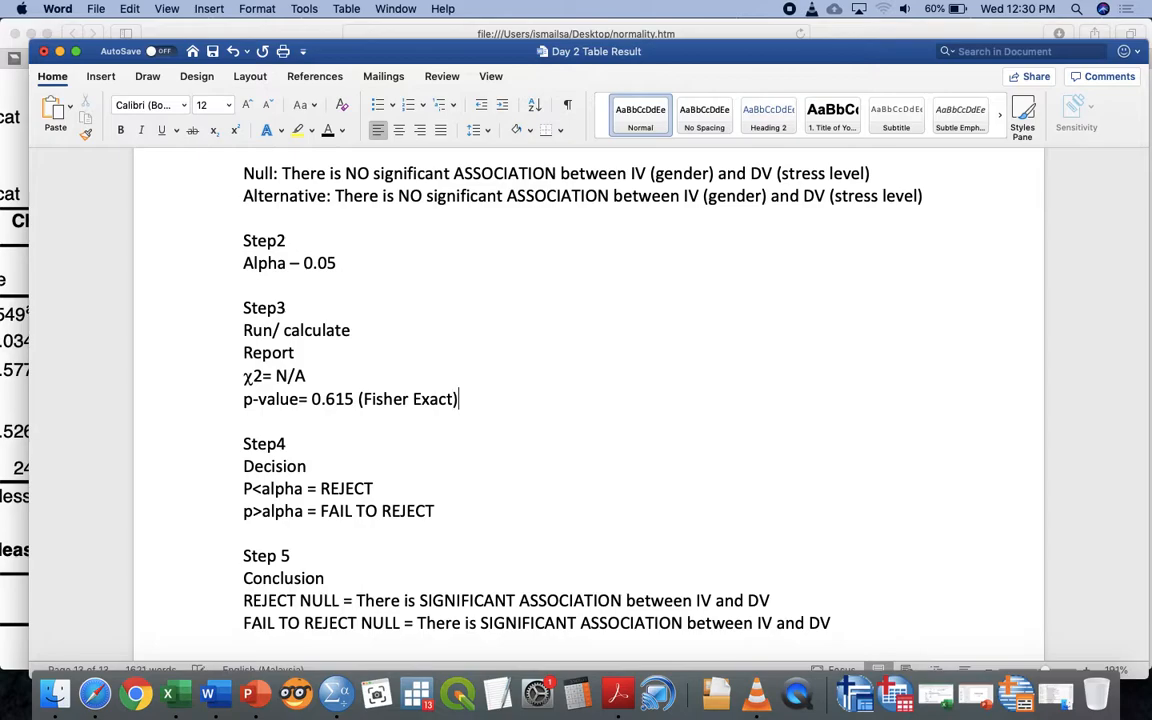
Step: Colour the "p>alpha = FAIL TO REJECT" line under the Step4 decision red
scroll(108, 440, "down", 5)
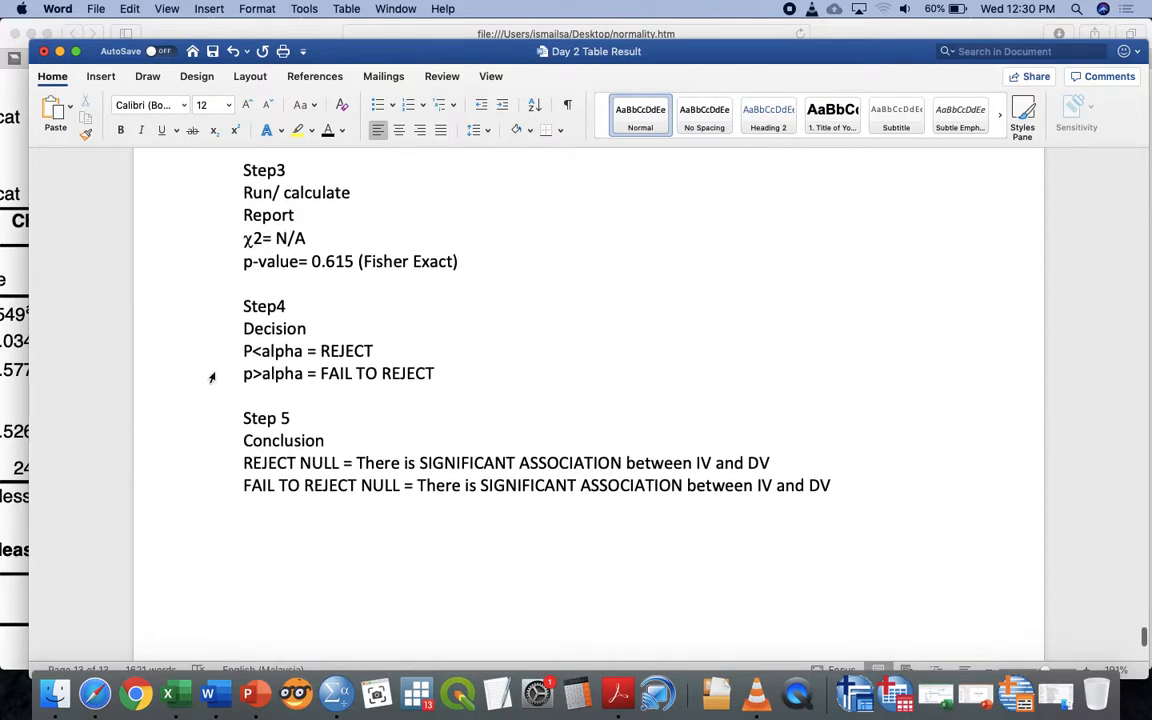
left_click(206, 380)
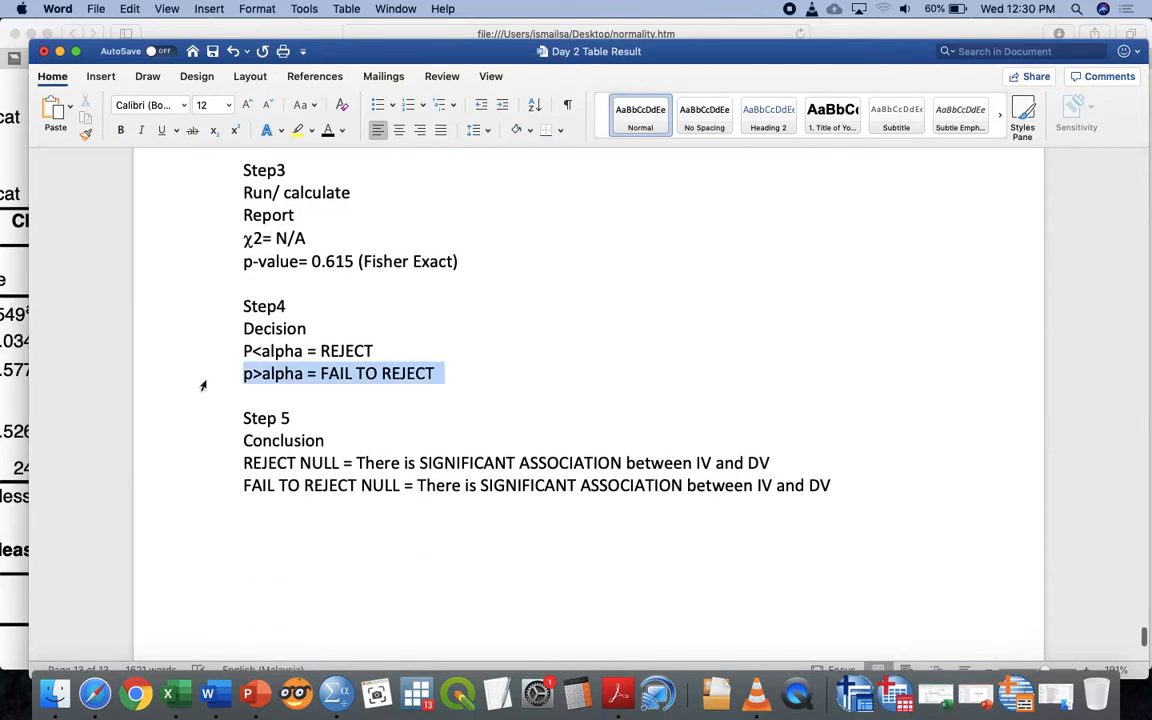
left_click(341, 130)
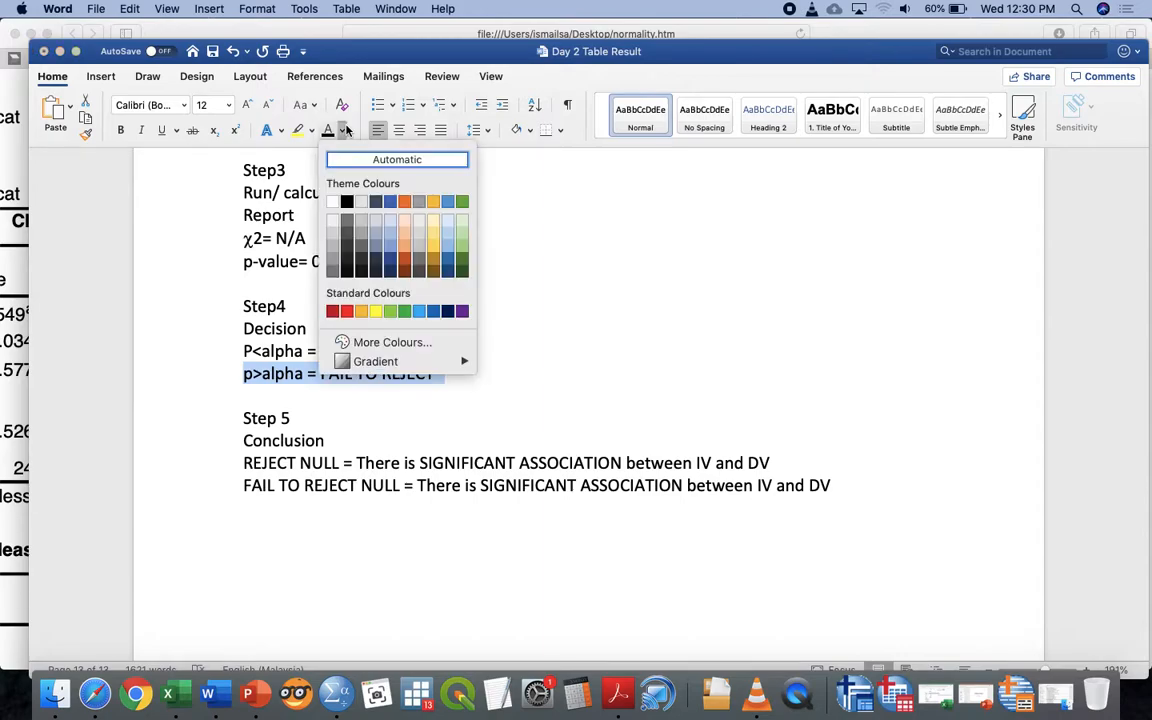
left_click(350, 312)
Step: Insert "NO" before "SIGNIFICANT ASSOCIATION" in the FAIL TO REJECT NULL conclusion and colour that whole line red
left_click(206, 487)
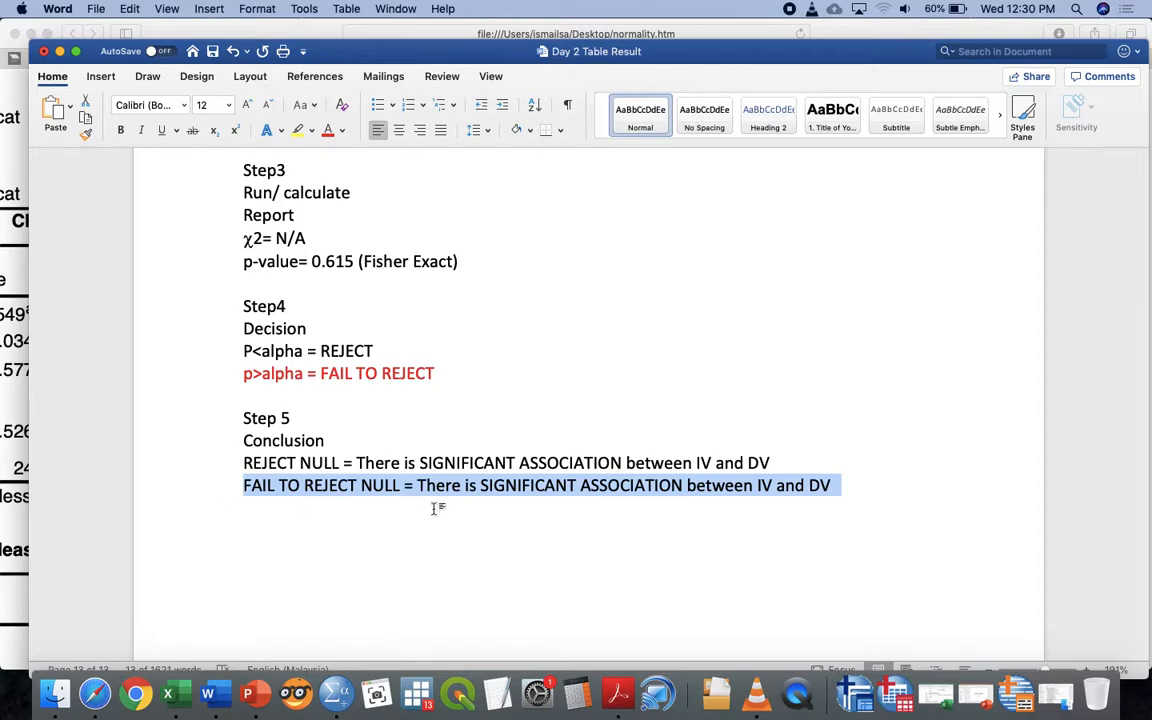
left_click(479, 487)
type("NO")
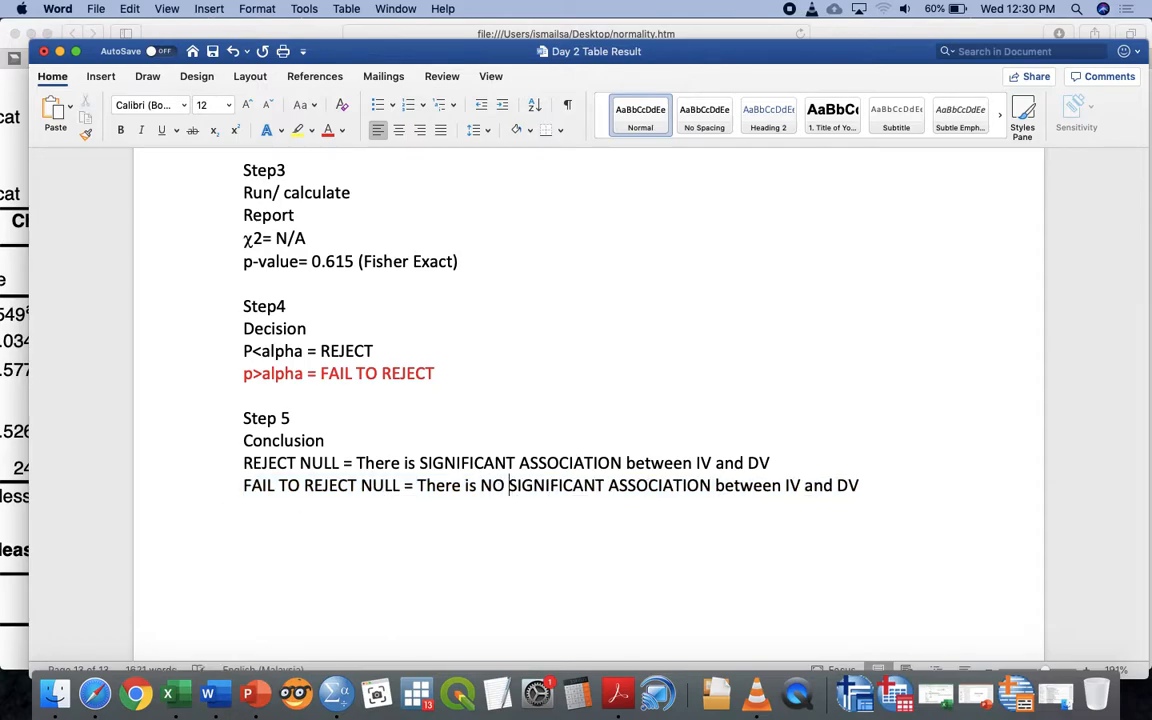
left_click(185, 488)
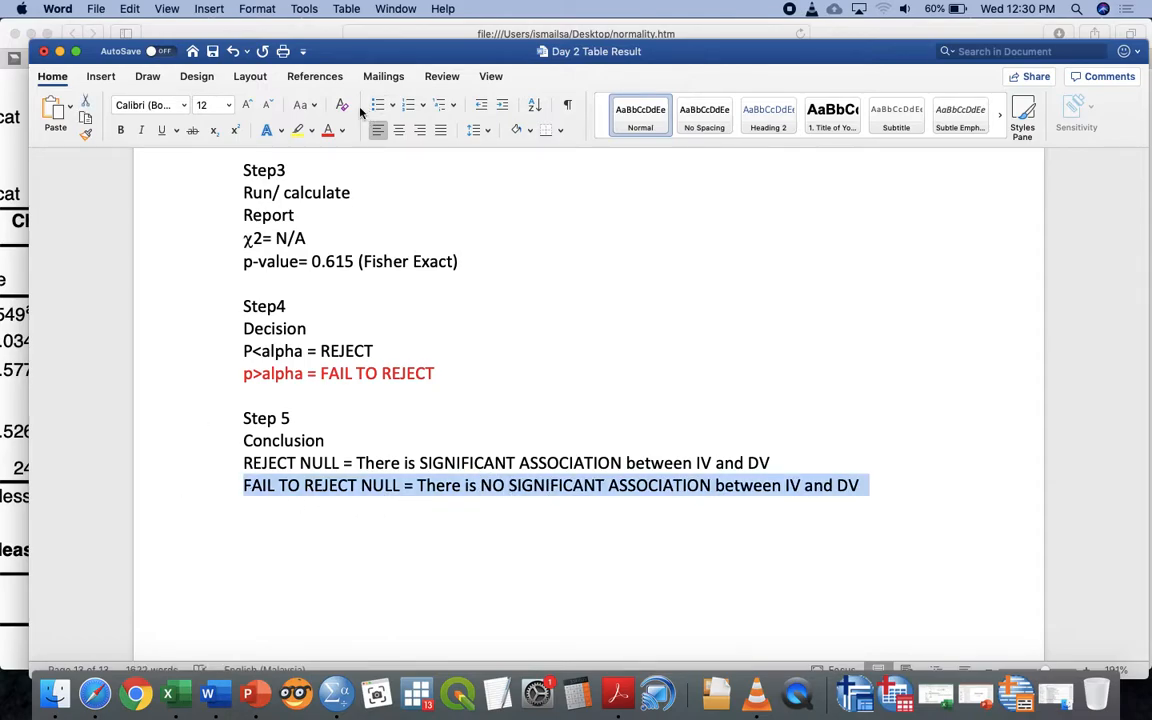
left_click(327, 130)
Step: Below the Step 5 conclusions, write "There is NO significant association between GENDER and OUTCOME (Stress Level)"
left_click(297, 497)
key("Return")
type("There ")
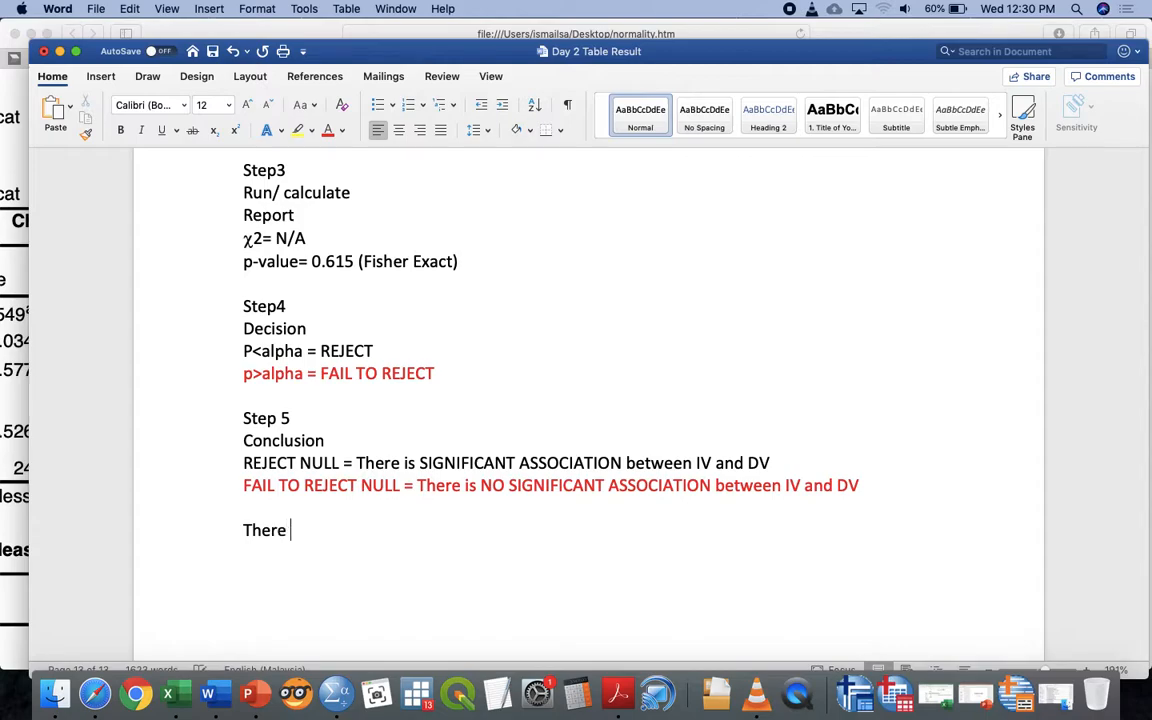
type("is NO significant associ")
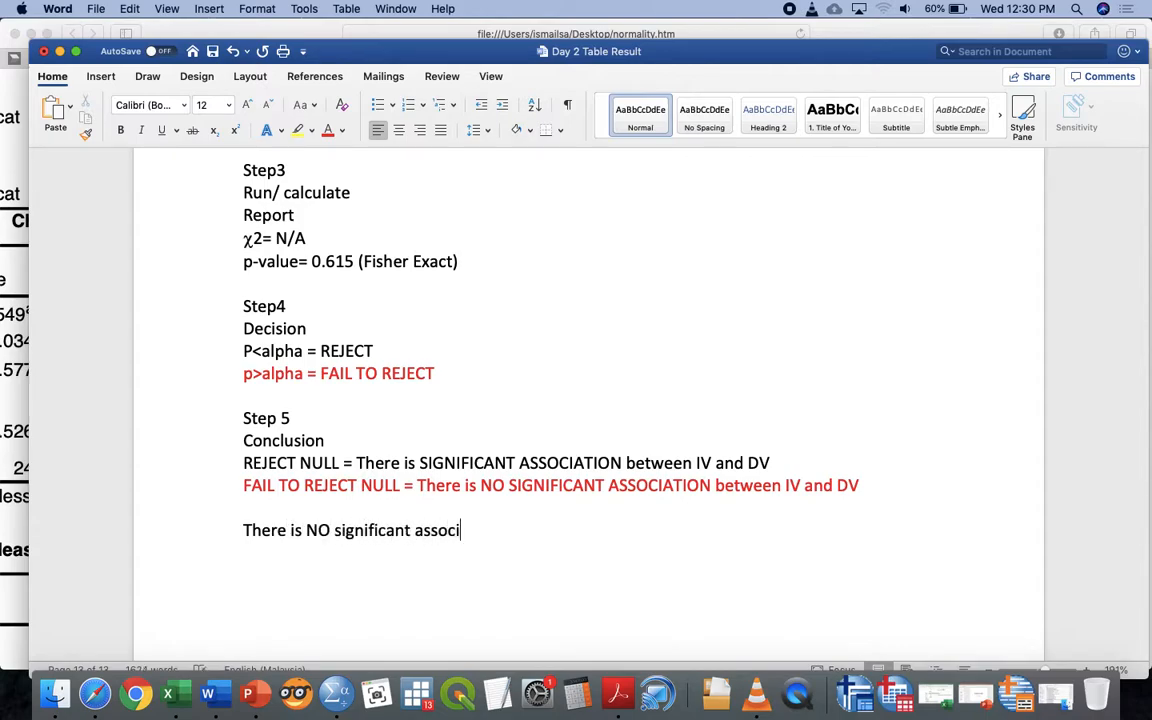
type("ation bwteen")
key("BackSpace")
key("BackSpace")
key("BackSpace")
key("BackSpace")
key("BackSpace")
key("BackSpace")
type("etwee")
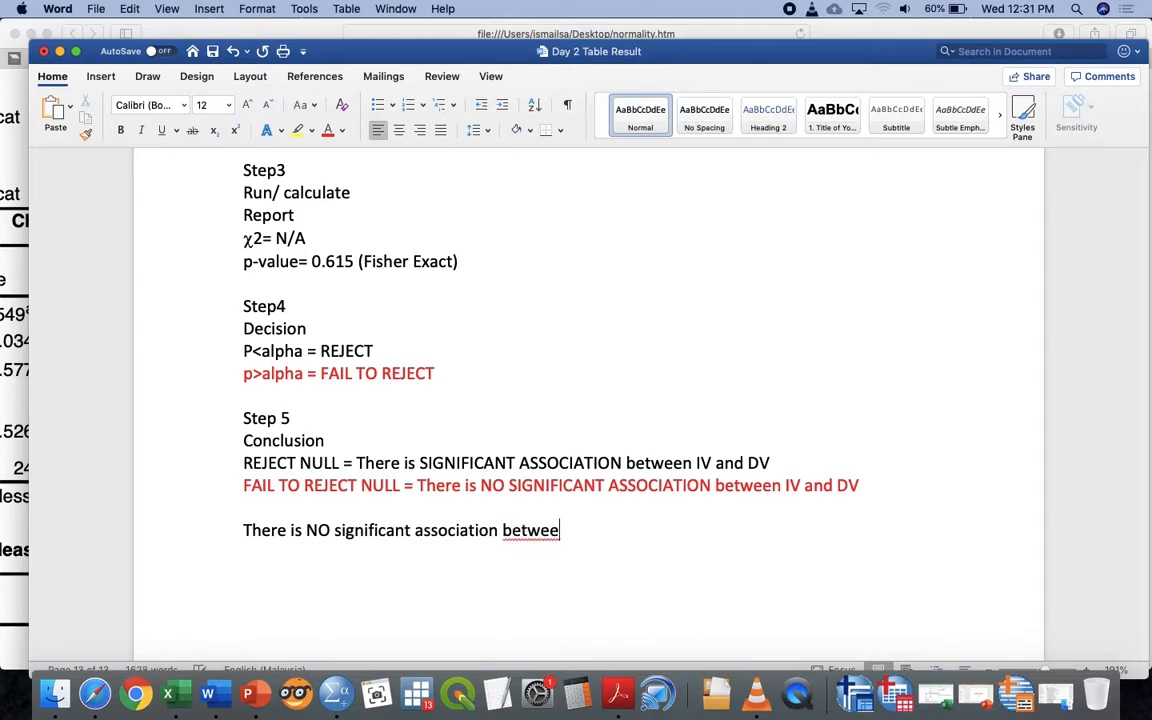
type("n GENDER and ")
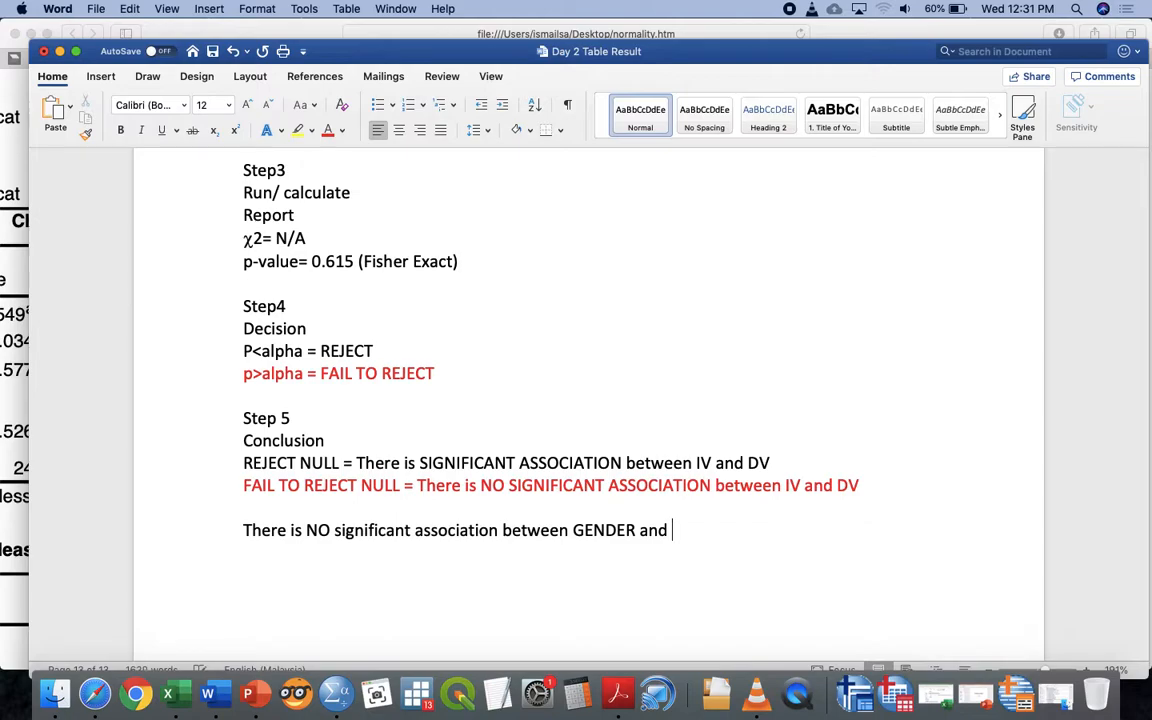
type("OUTCOME ()")
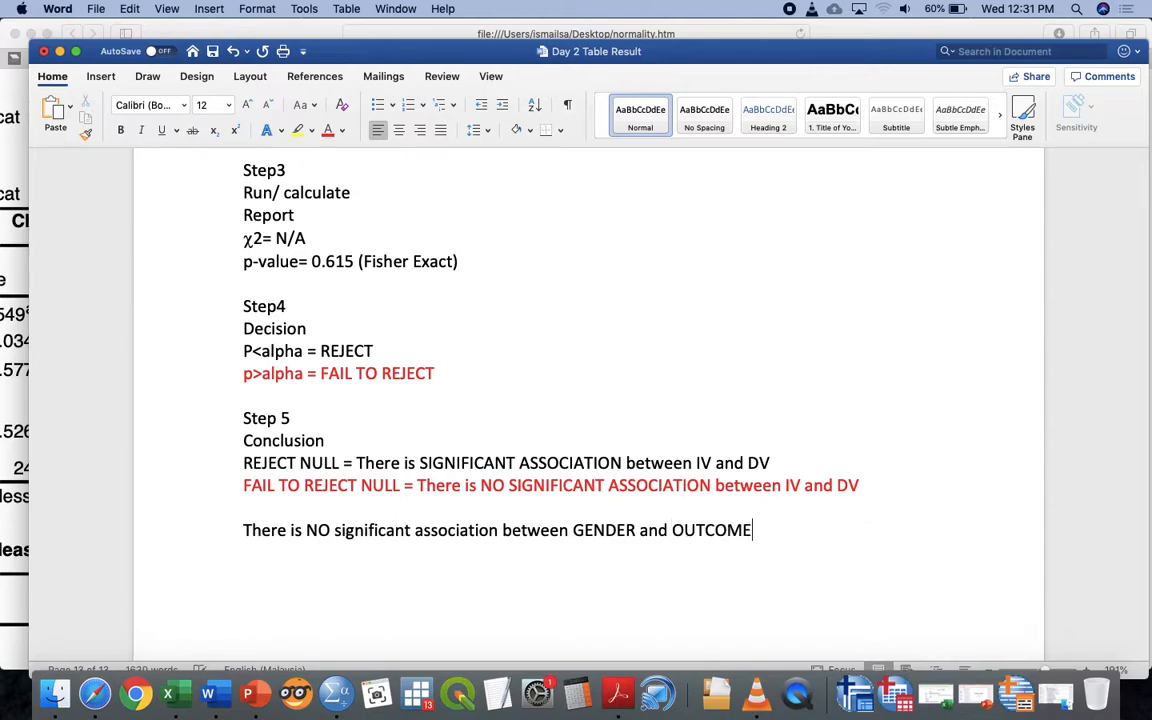
key("Left")
type("Stress Level a")
key("BackSpace")
key("BackSpace")
key("Right")
Step: Continue the conclusion with "at the levl of significant 0.05, where the Fisher Exact Value = ? and the P-value="
type("at the")
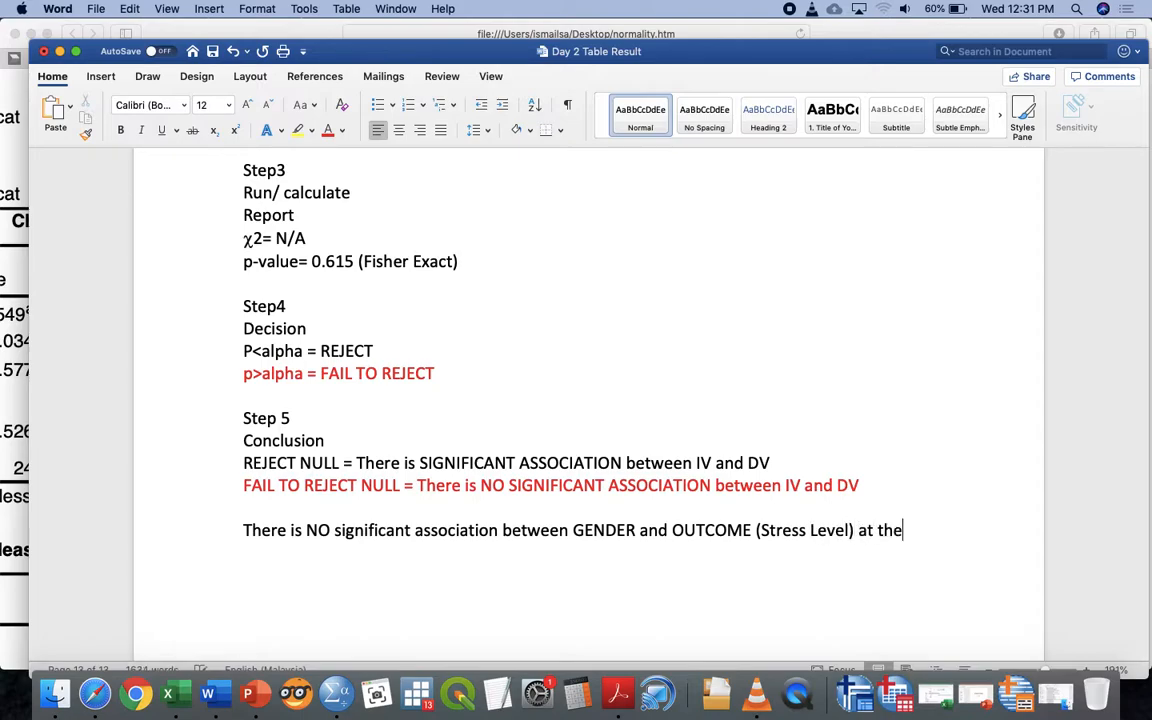
type(" levl of signif")
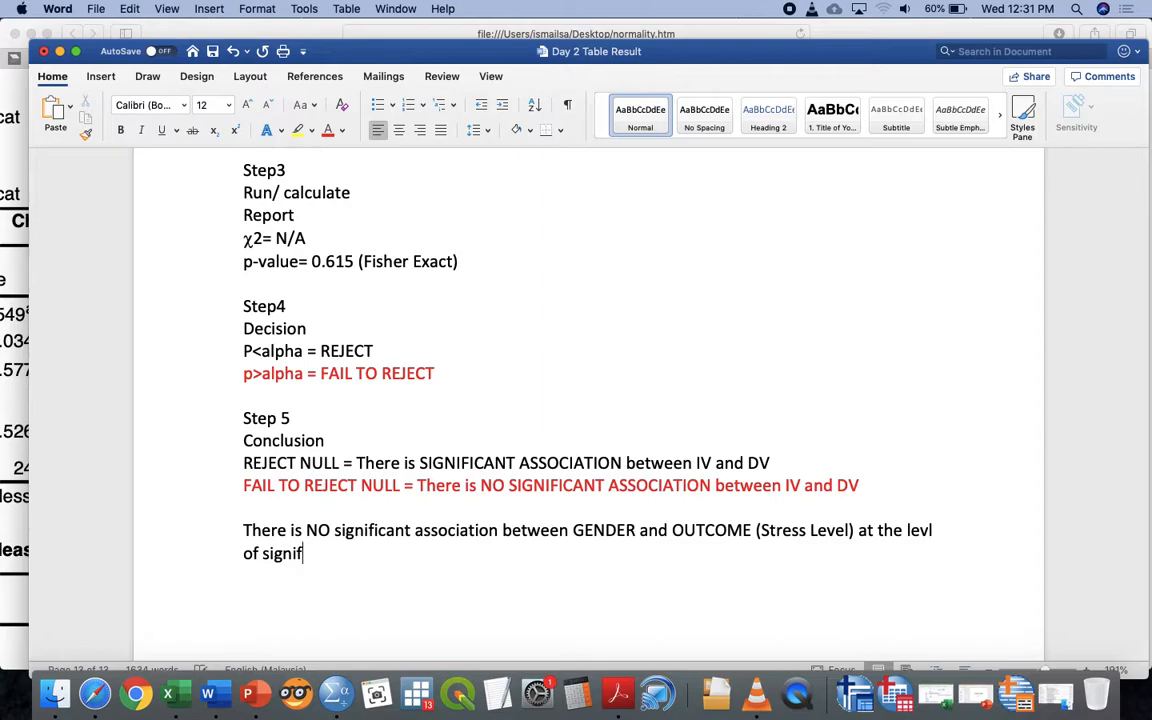
type("icant 0.05")
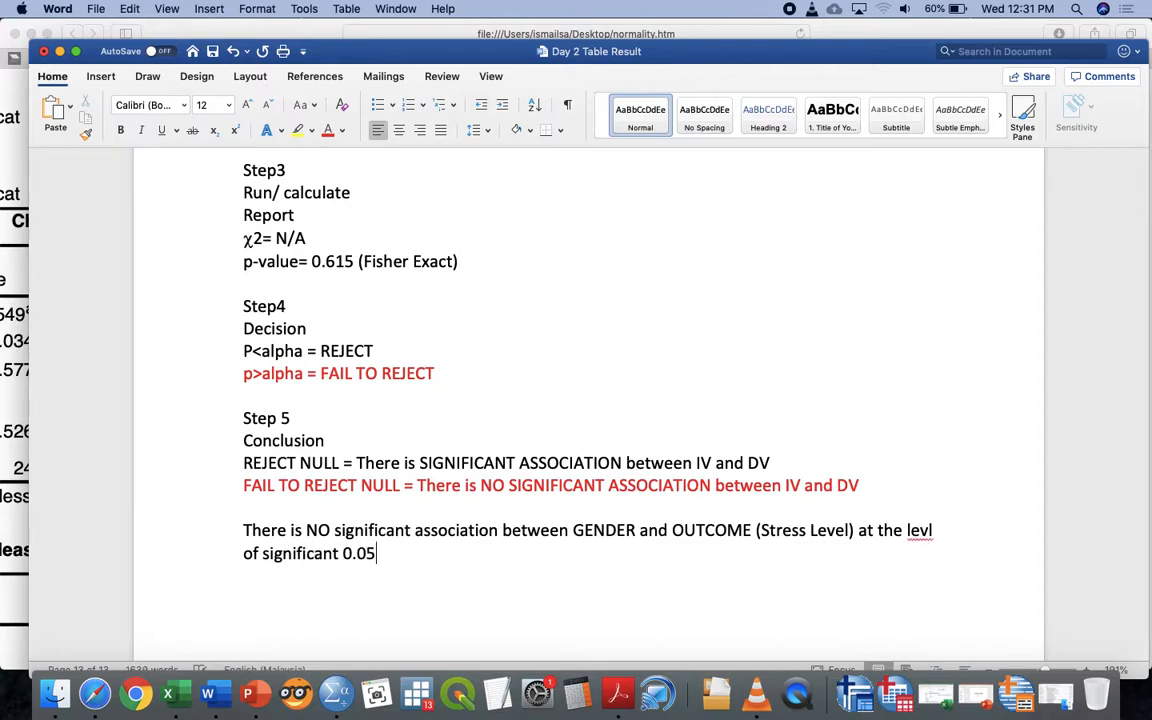
type(", where the ")
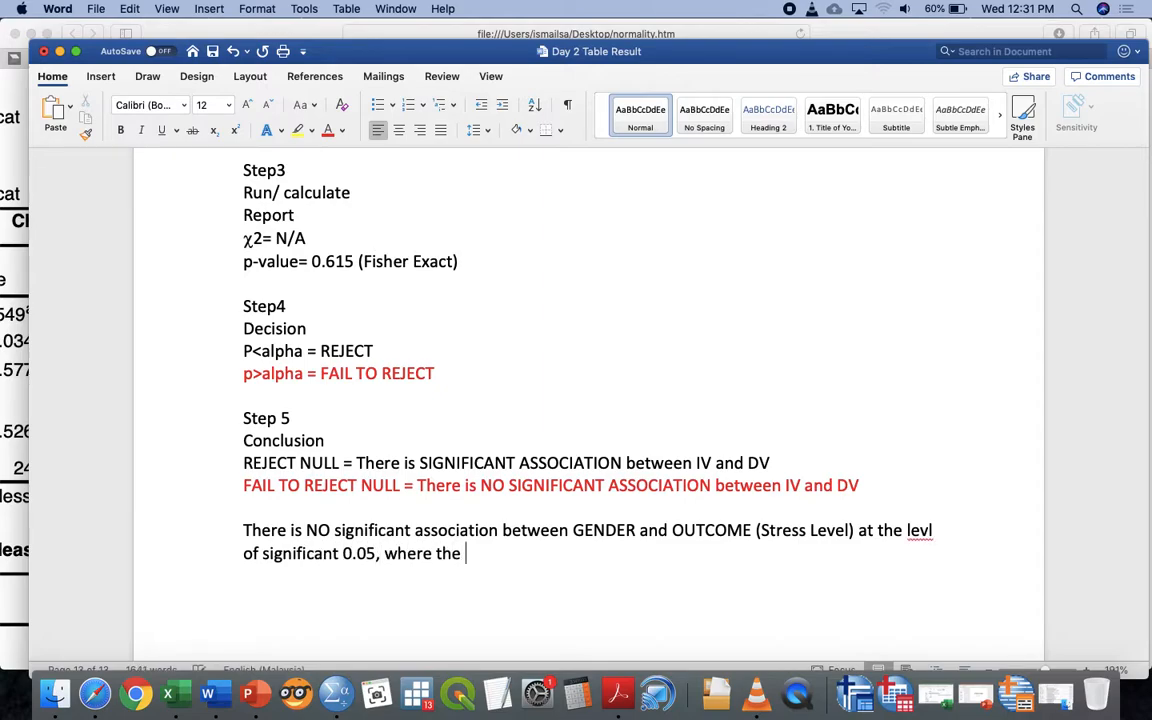
type("Fisher Exact Value ")
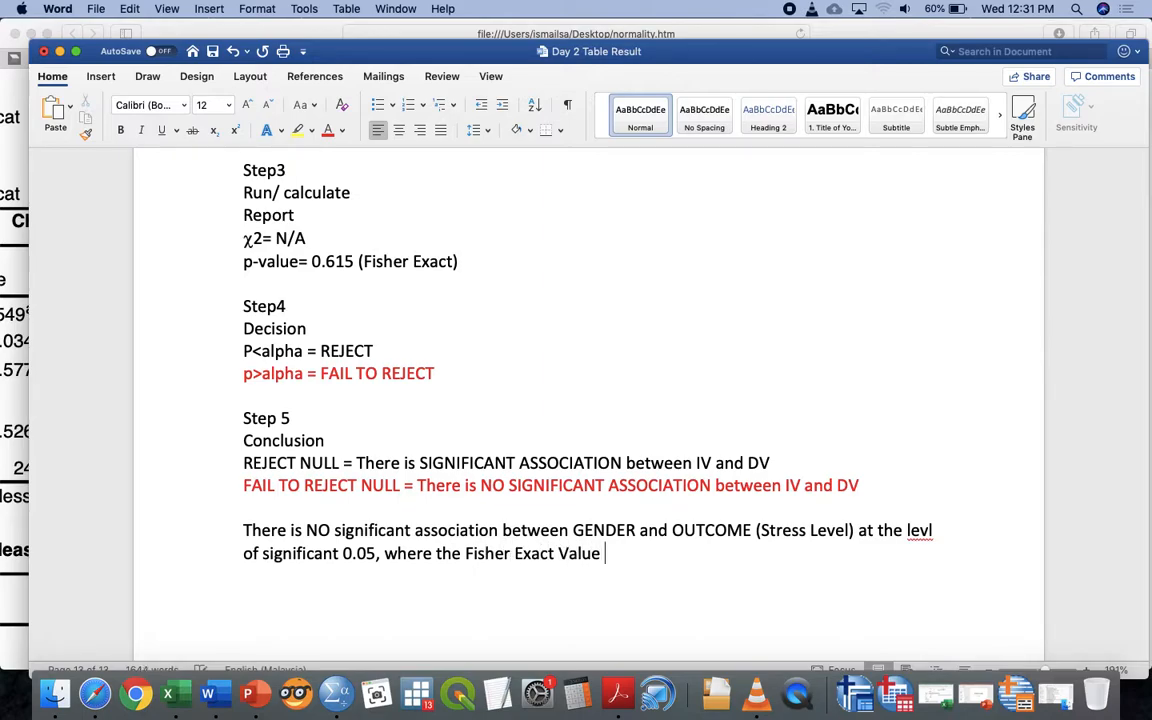
type("= ? and the P-value")
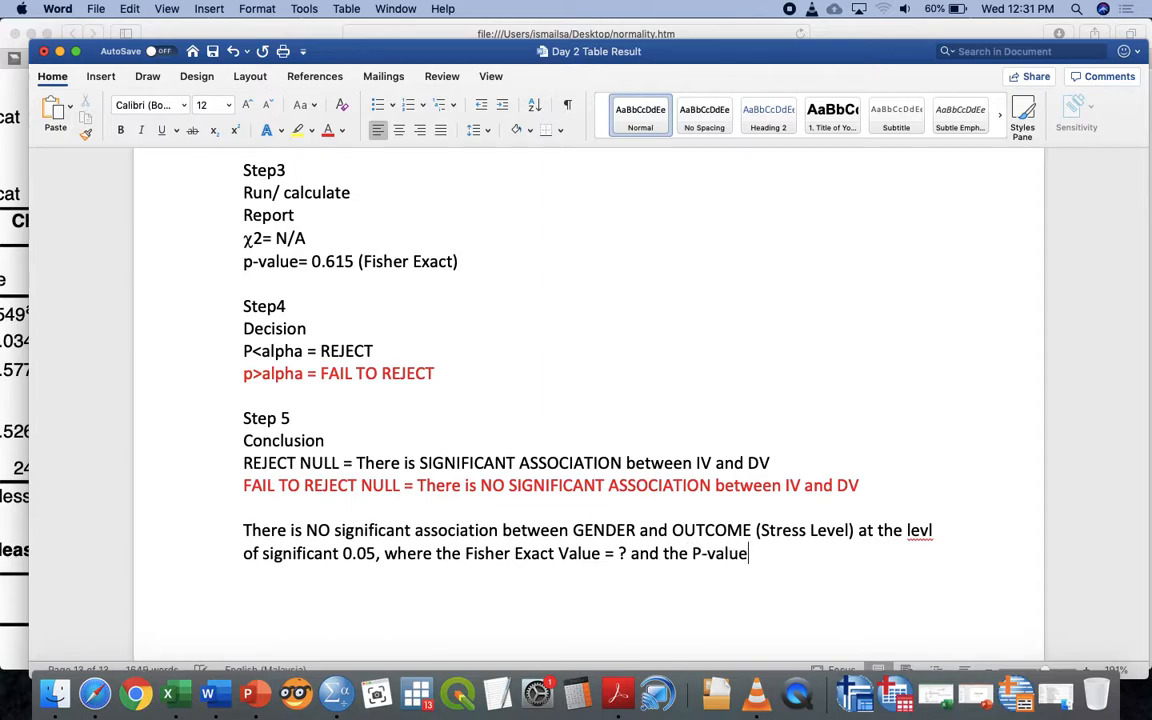
type("=")
Step: Remove "Fisher Exact Value = ? and the" from the conclusion so it reads "where the P-value="
left_click(620, 553)
key("Delete")
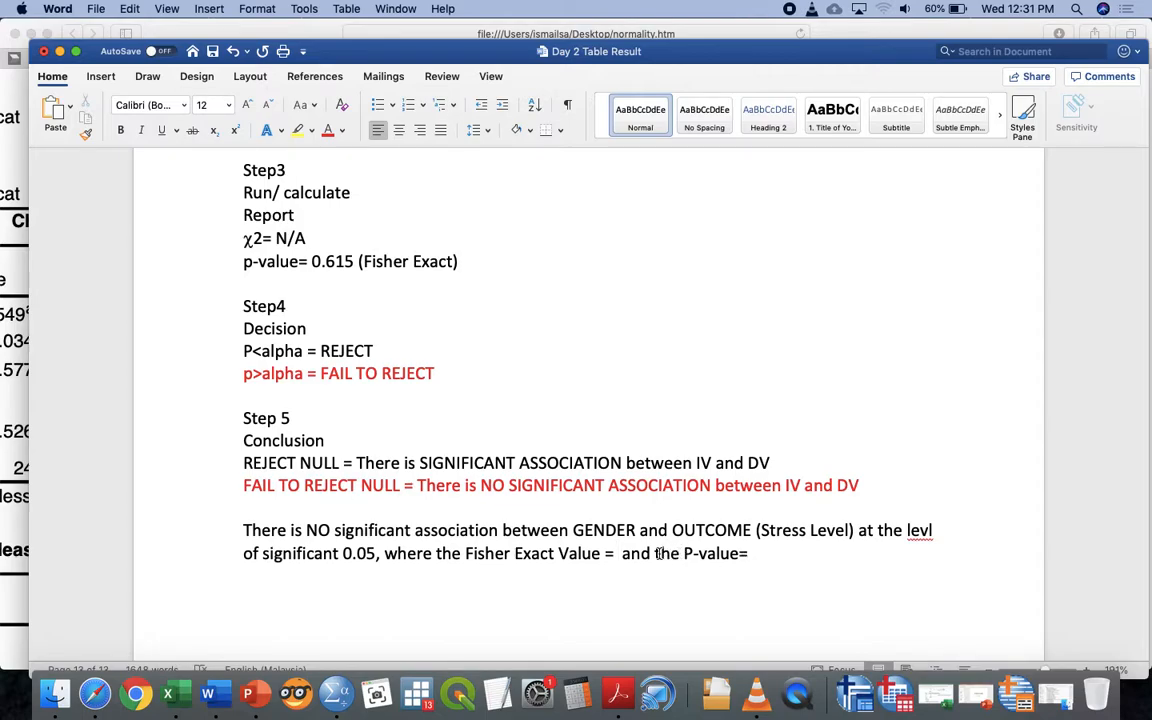
left_click_drag(661, 553, 605, 553)
left_click_drag(467, 553, 617, 553)
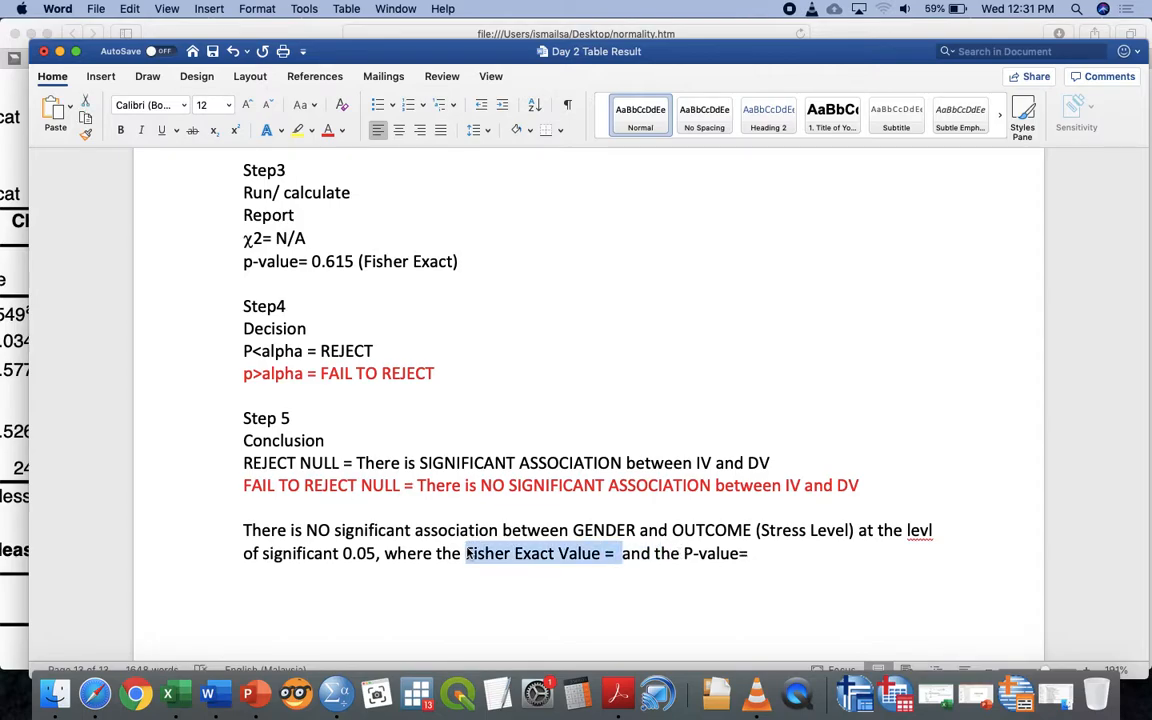
key("BackSpace")
key("Right")
key("Right")
key("Right")
key("Right")
key("Right")
key("Right")
key("Right")
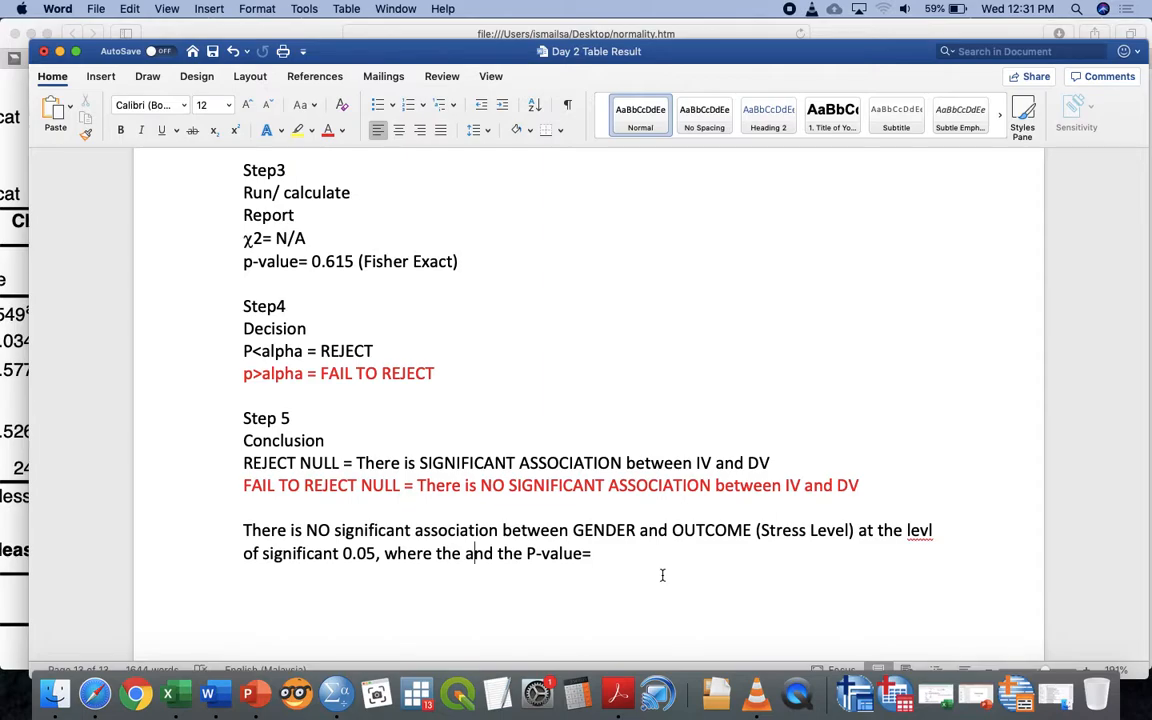
key("BackSpace")
key("BackSpace")
key("BackSpace")
key("BackSpace")
key("BackSpace")
key("BackSpace")
key("BackSpace")
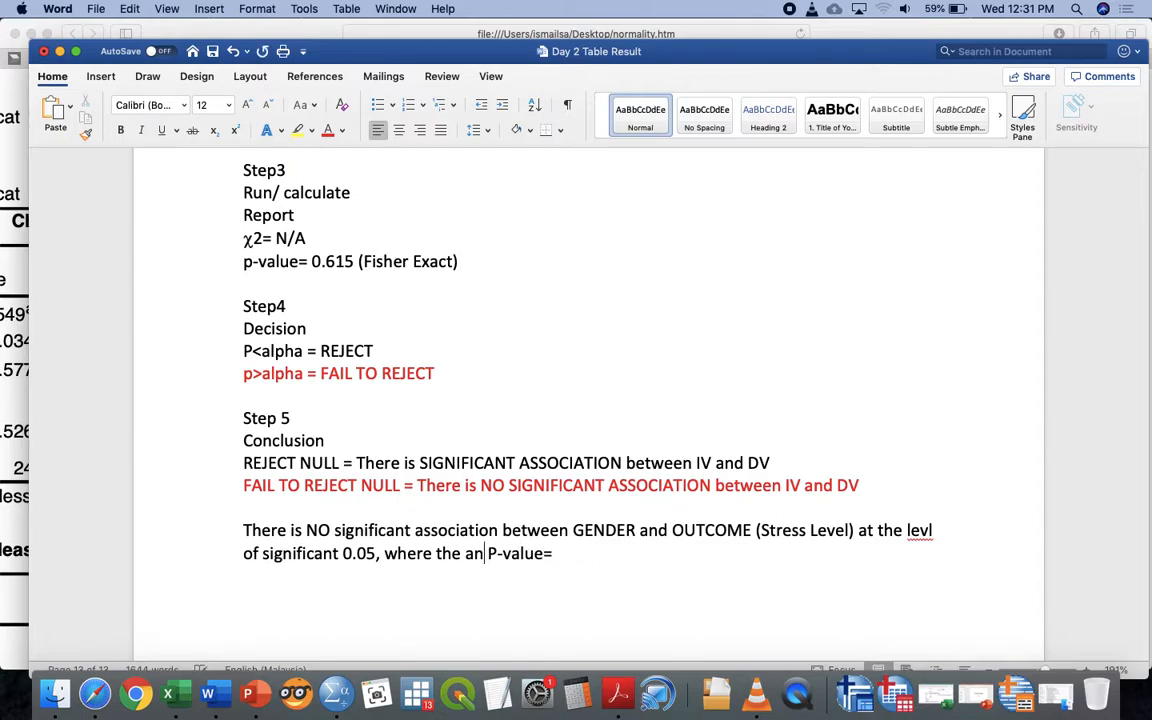
Step: Complete the conclusion after "P-value=" with "0.615 (Fisher Exact Test)."
left_click(642, 547)
type("0.615 (Fisher")
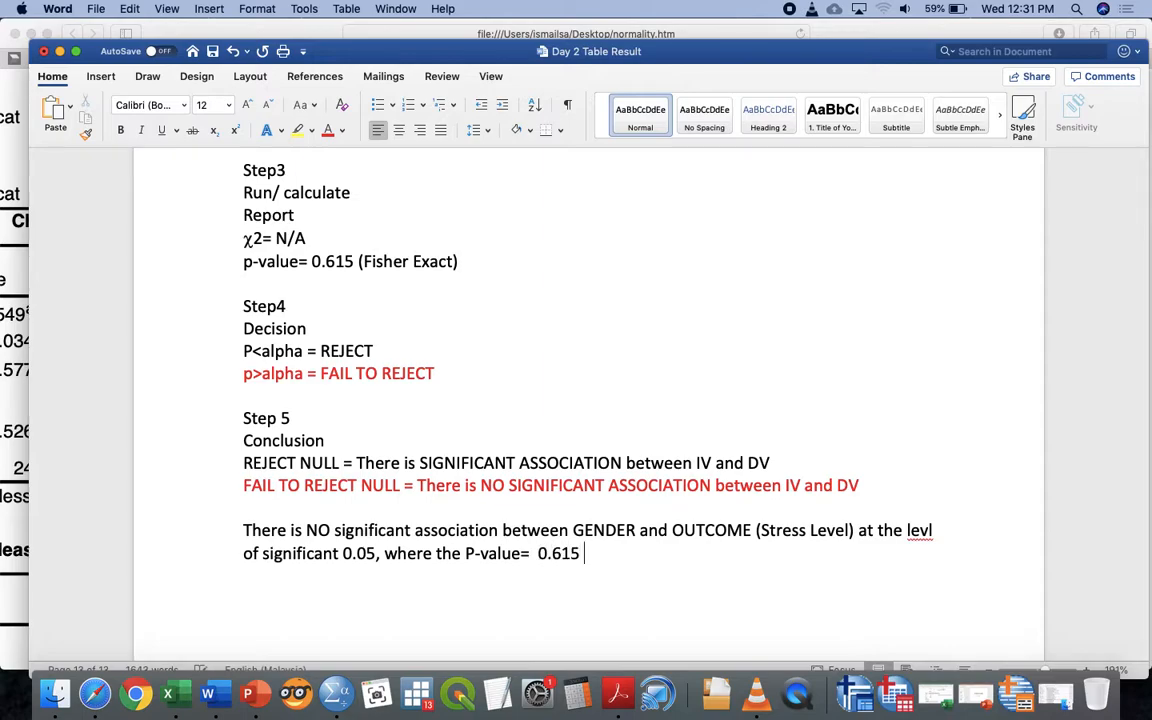
type(" Exact Test).")
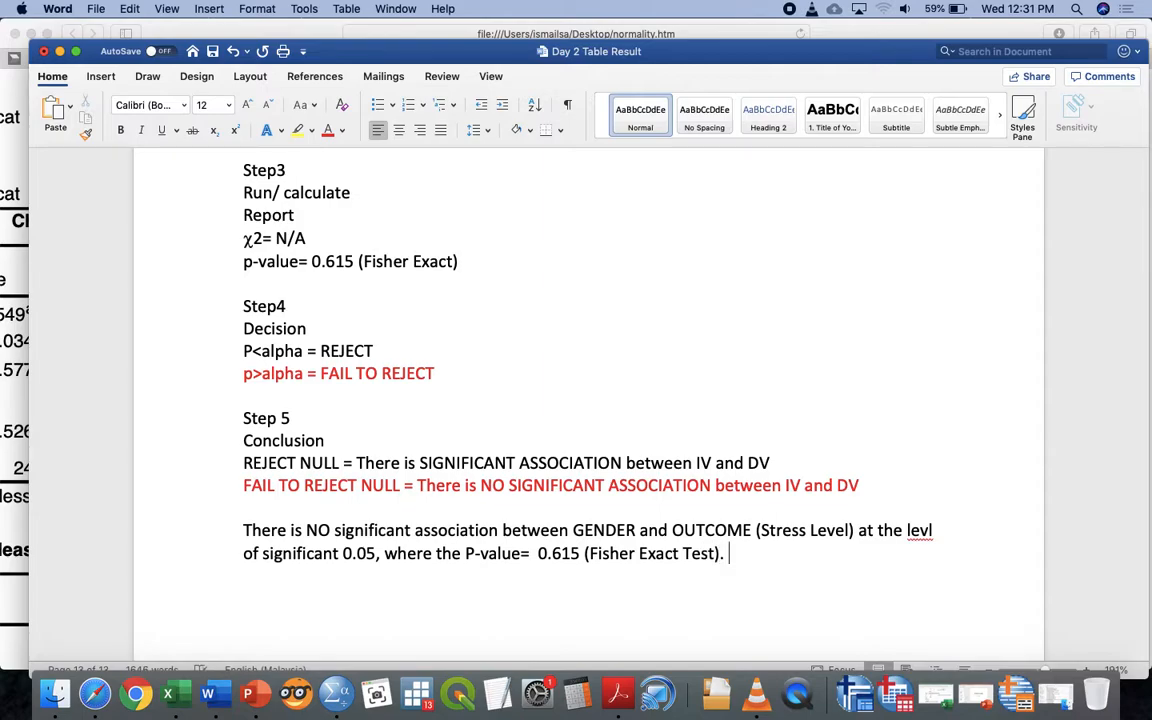
Step: Add the title "Table Chi Square" below the conclusion and insert a table of six columns and three rows under it
scroll(588, 400, "down", 5)
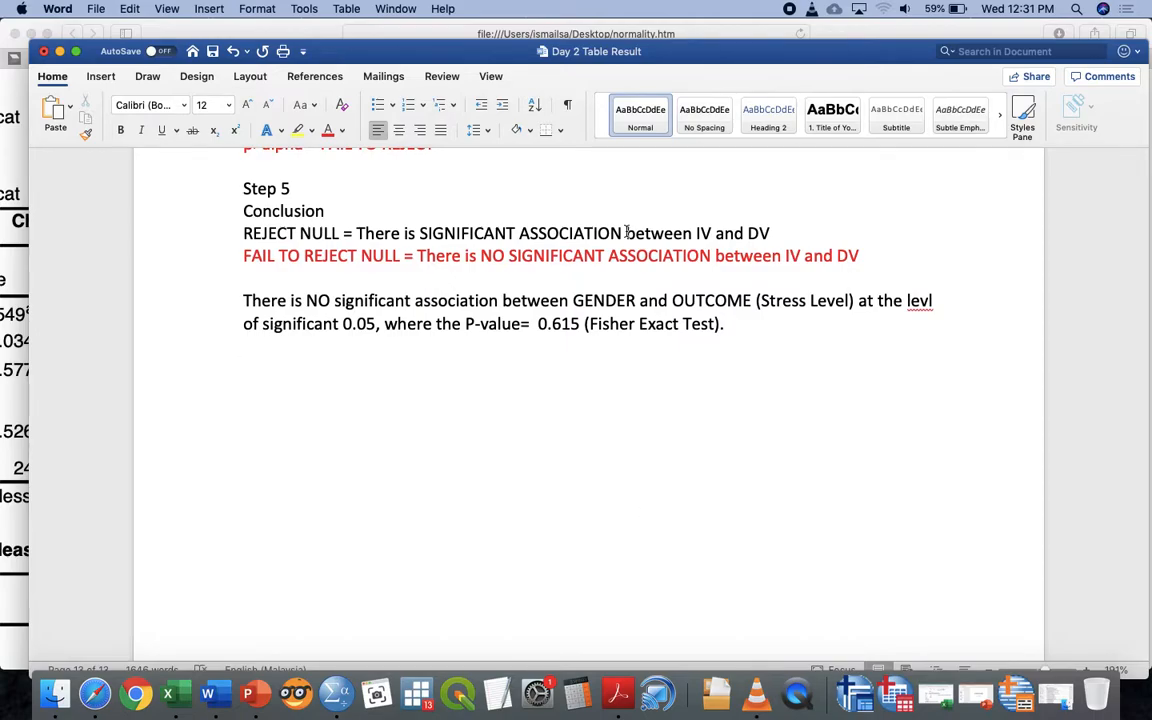
type("Table")
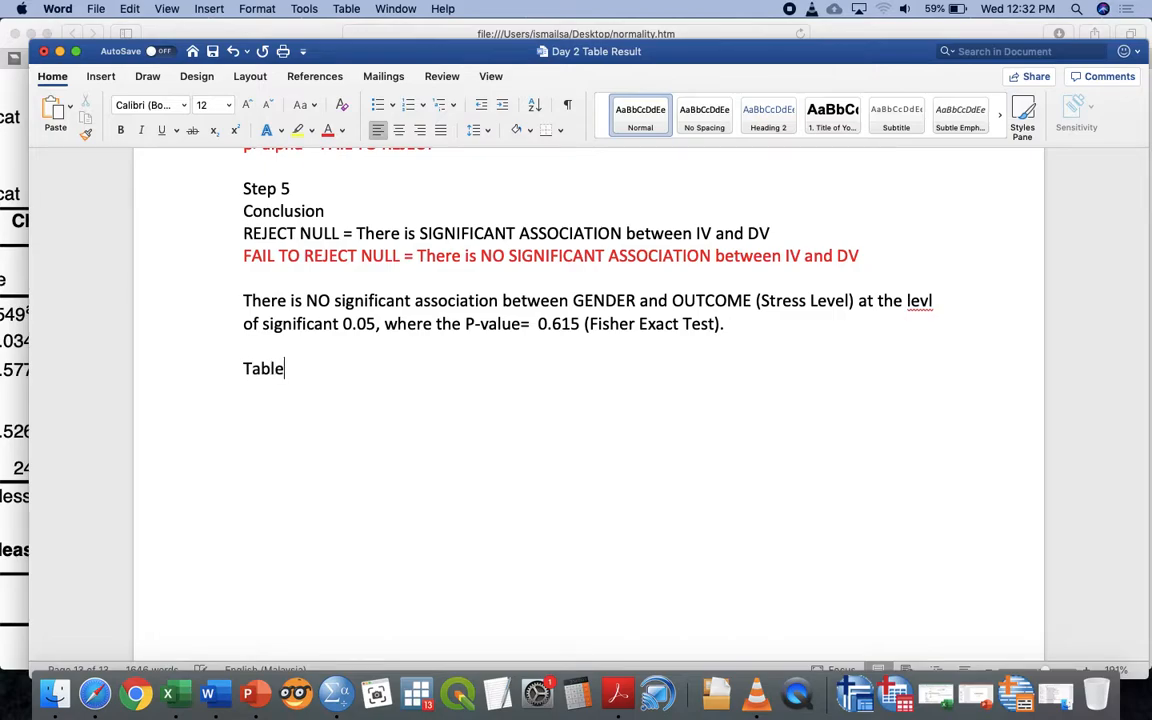
type(" Chi Q")
key("BackSpace")
type("Saquare")
key("Return")
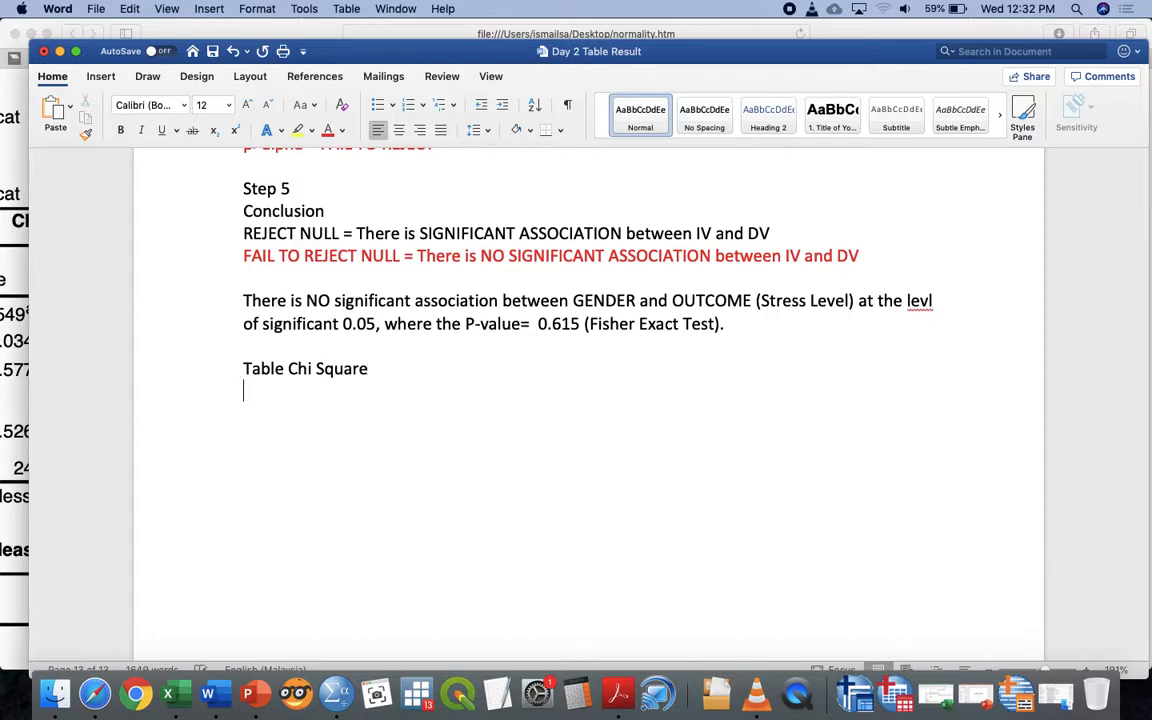
left_click(100, 76)
left_click(147, 114)
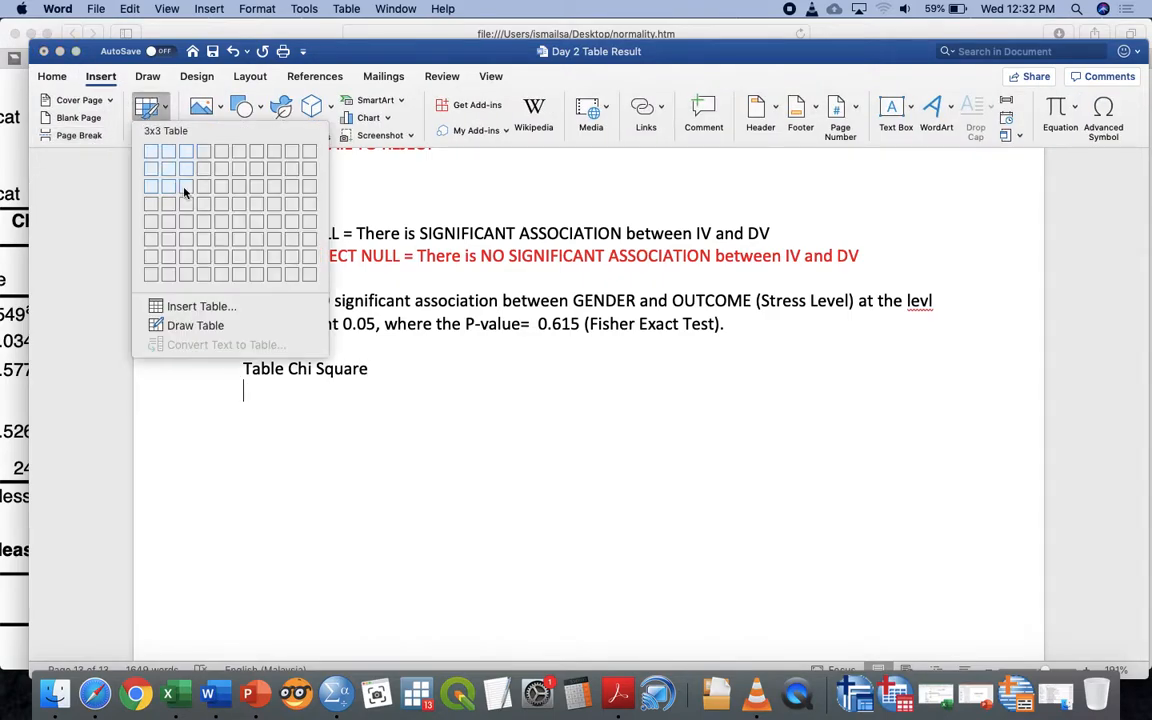
left_click(243, 196)
Step: Enter "Variable" and "Gender" in the first column and "Male" and "Female" in the second, and add a fourth table row
type("variable")
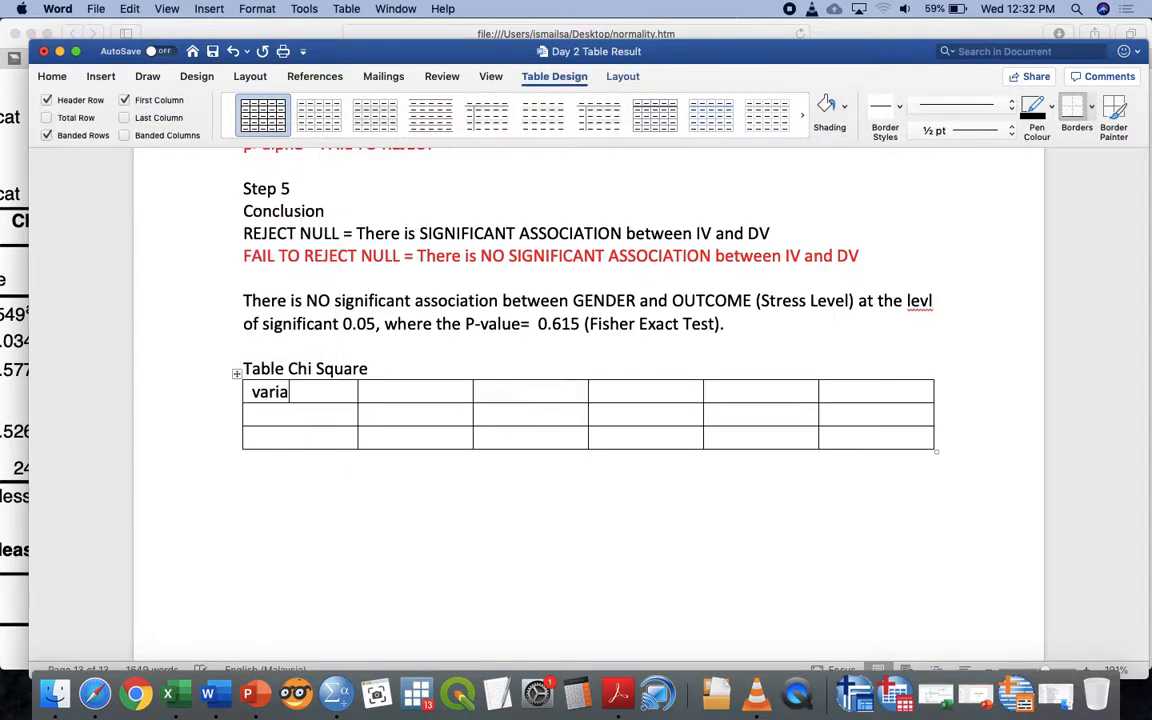
key("Tab")
type("Gender")
key("Tab")
type("Male")
key("Down")
type("Female")
key("Tab")
key("Tab")
key("Tab")
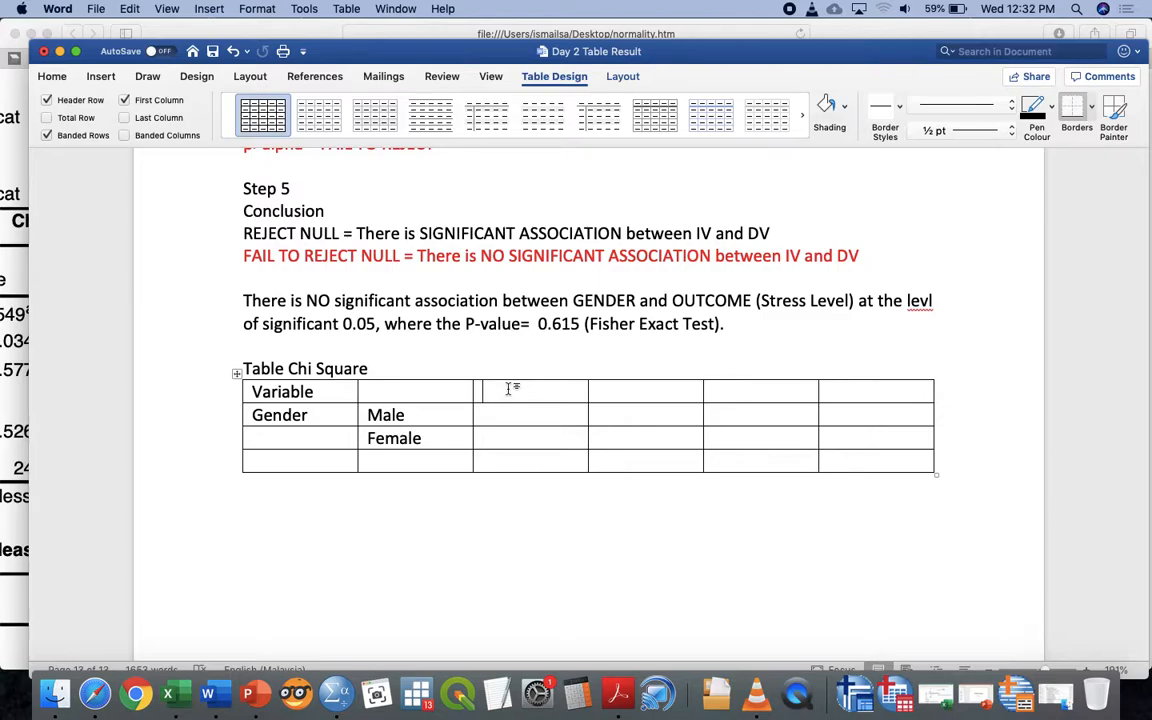
Step: Enter "Stress" as the third column's heading and insert an empty row above the Gender row
type("Stress")
left_click(224, 416)
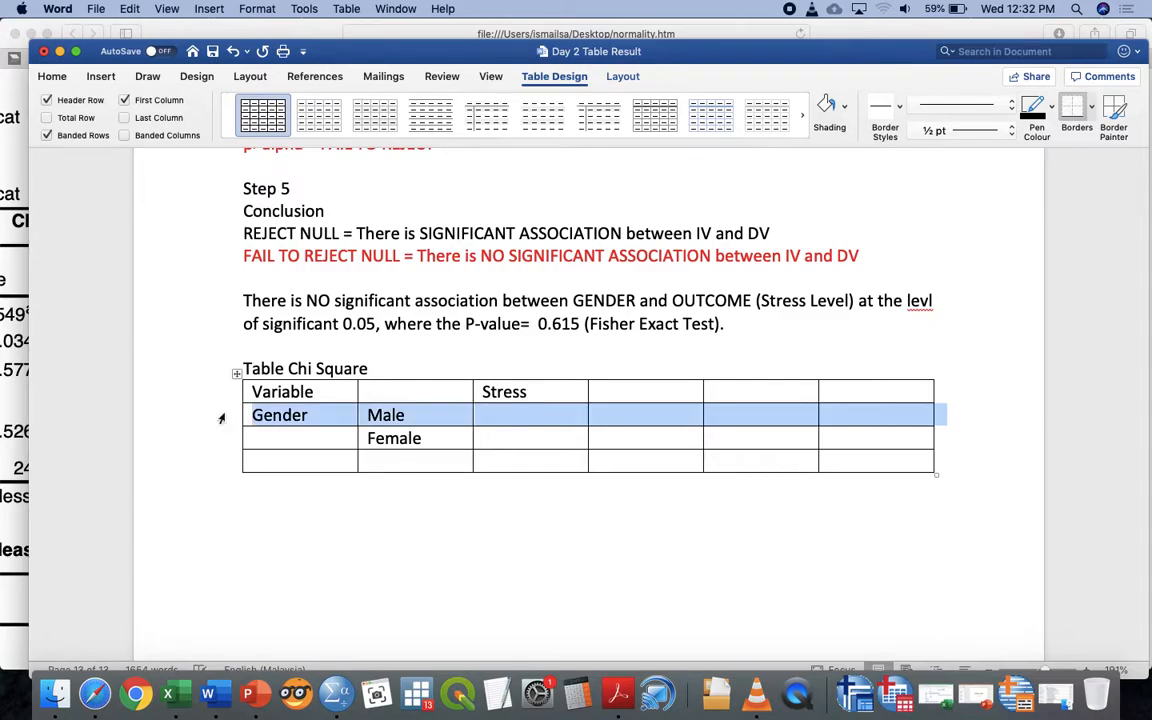
right_click(224, 416)
mouse_move(293, 450)
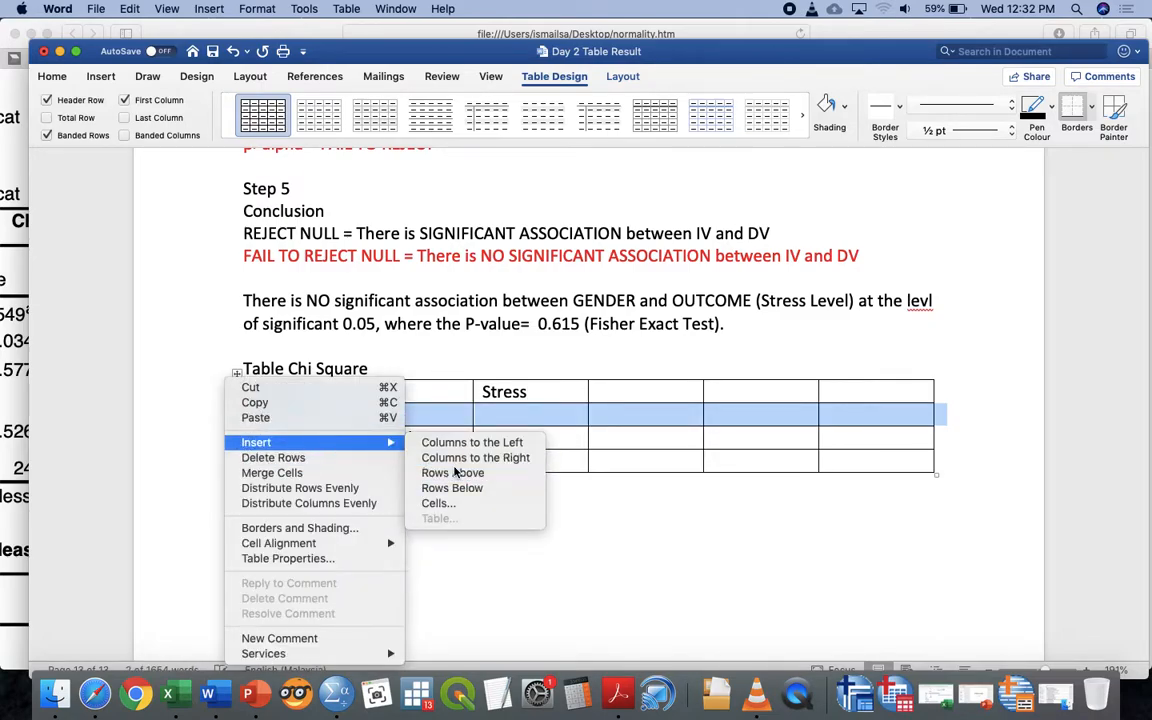
left_click(440, 474)
left_click(549, 417)
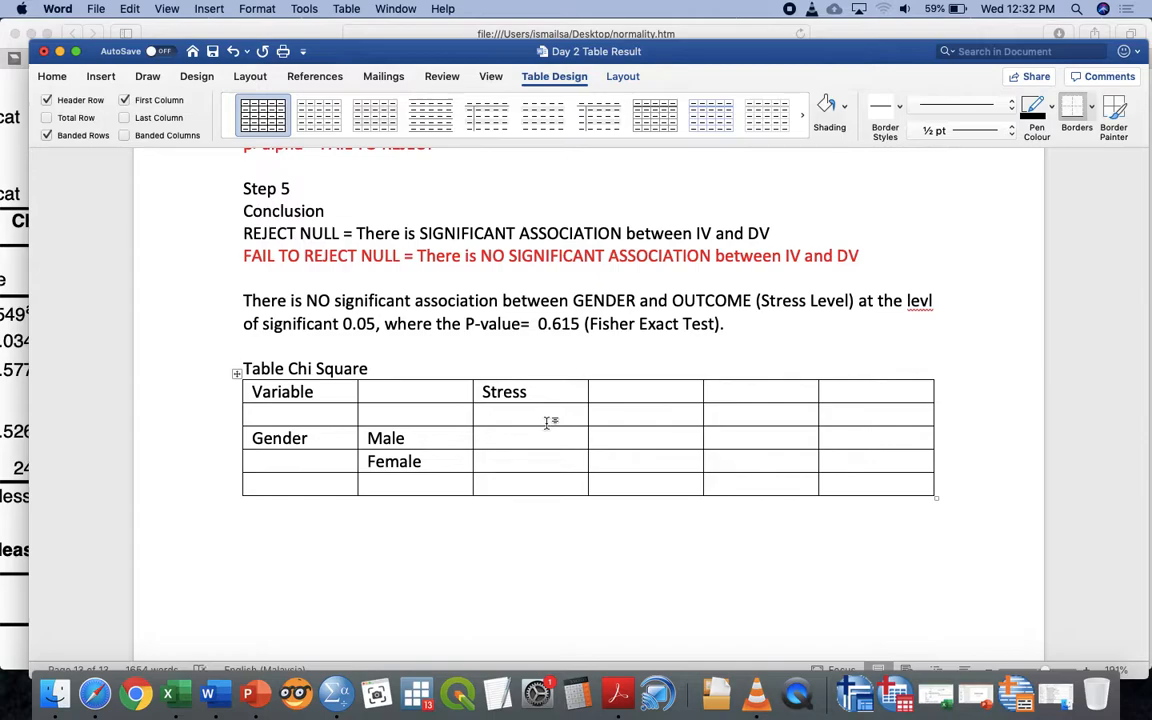
Step: Enter "F (%)" in the third column of the new row and clear the "Stress" heading above it
type("Y")
key("BackSpace")
type("F (%)")
key("BackSpace")
key("BackSpace")
key("BackSpace")
key("BackSpace")
key("BackSpace")
key("BackSpace")
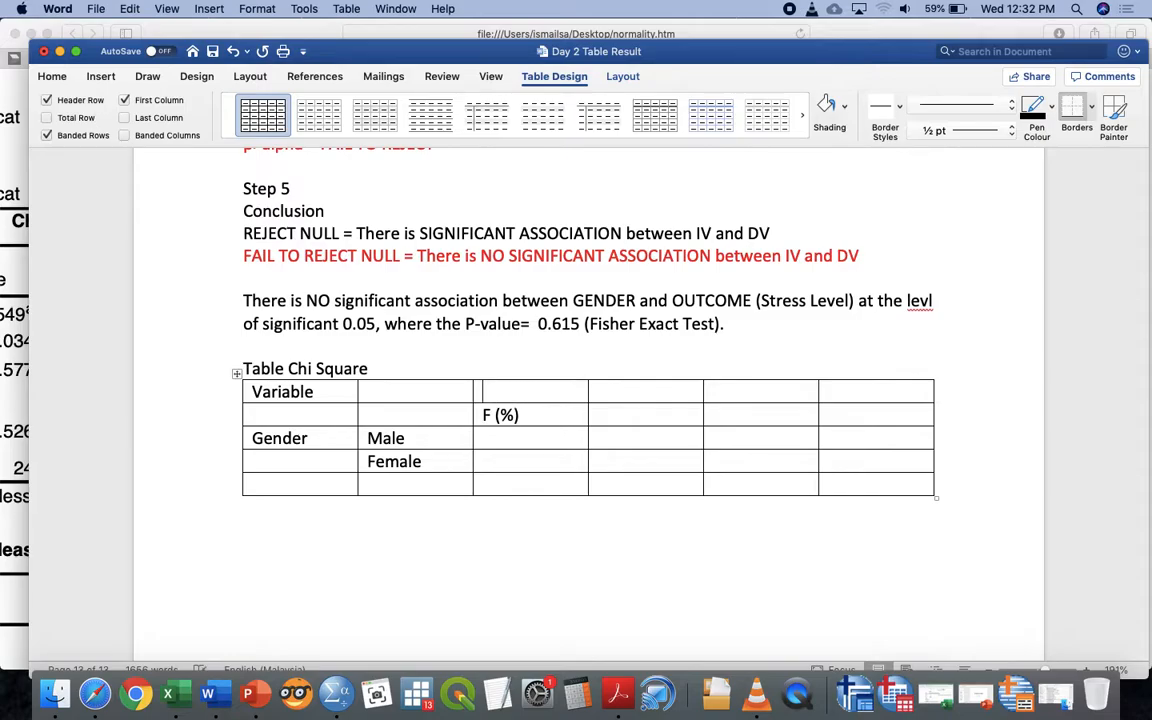
Step: Check the stress categories in the Safari output, and in Word head the third and fourth columns "Normal" and "Stress", both with "F (%)" beneath
key("ctrl+Up")
left_click(770, 458)
scroll(545, 462, "up", 5)
key("ctrl+Up")
left_click(419, 360)
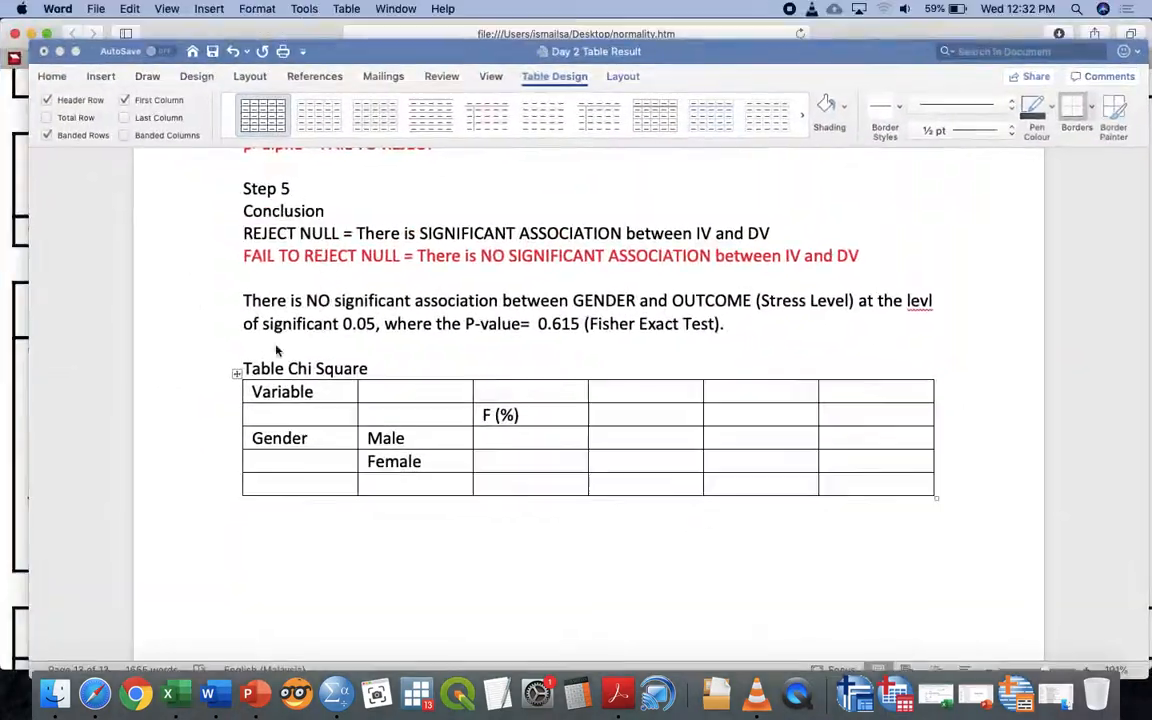
type("Normal")
key("Tab")
type("Stress")
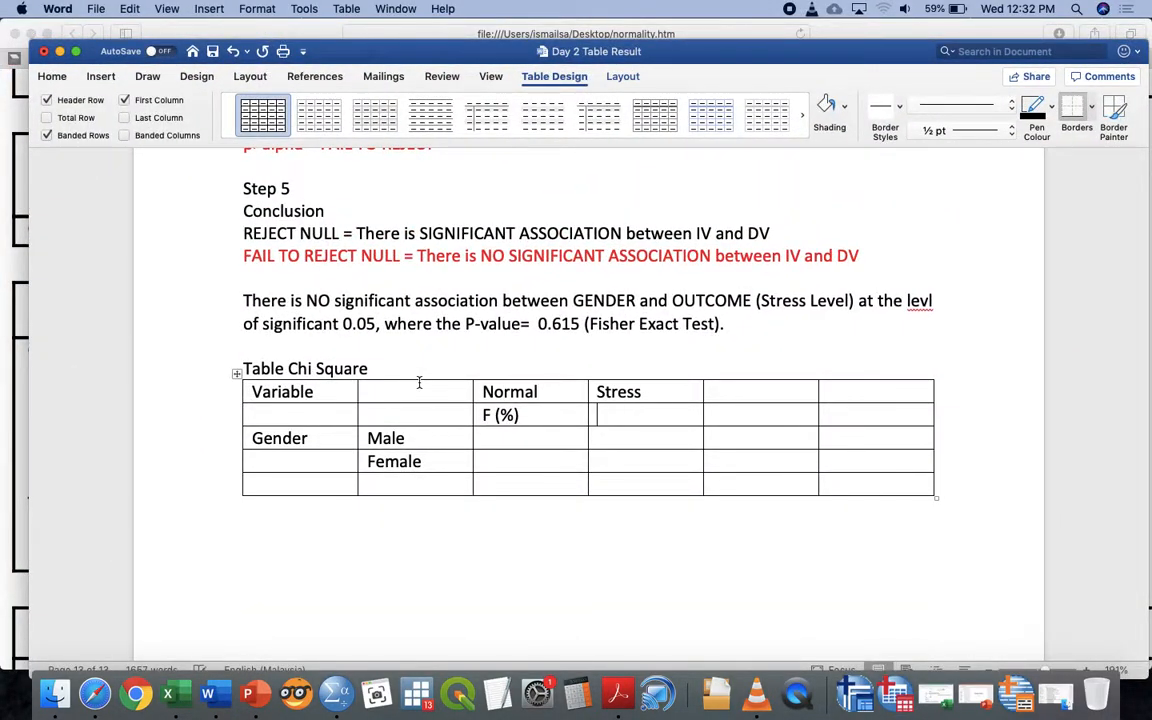
type("F ()")
type("%")
Step: Head the last two columns of the chi-square table "Statistics*" and "p-value"
key("Up")
key("Tab")
type("Statistics")
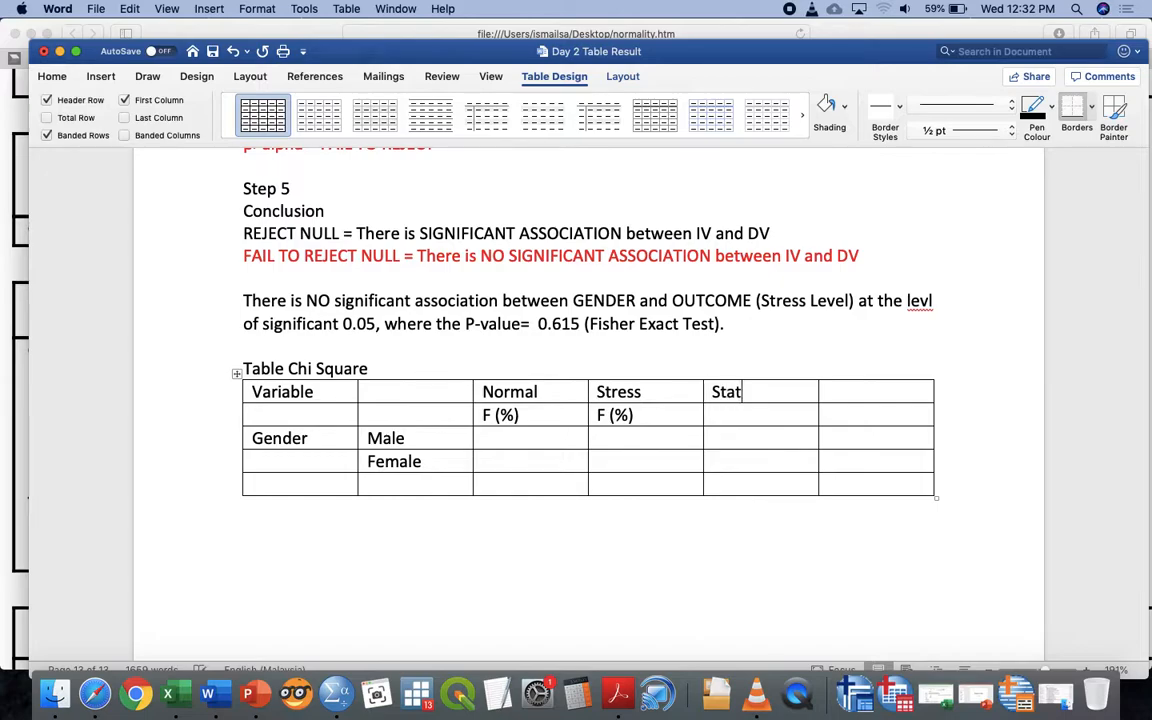
key("Tab")
type("p-value")
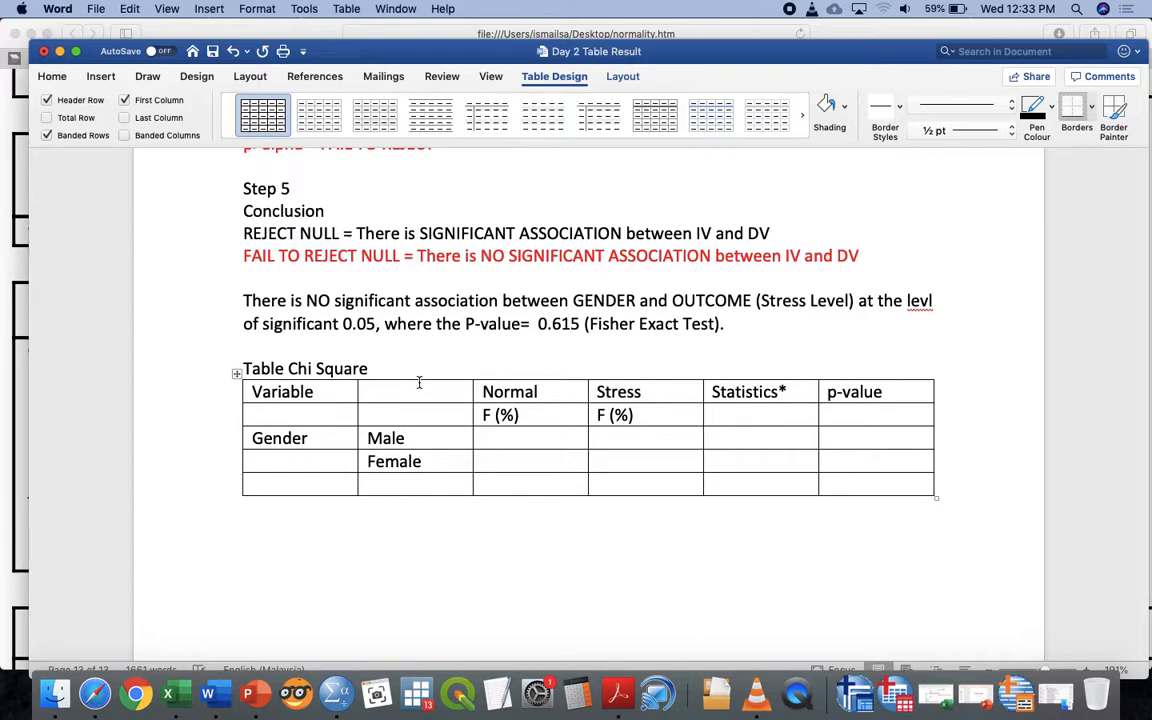
Step: Add the note "Note:* Fisher Exact Test; F = Frequency" directly below the table
left_click(284, 506)
type("Note")
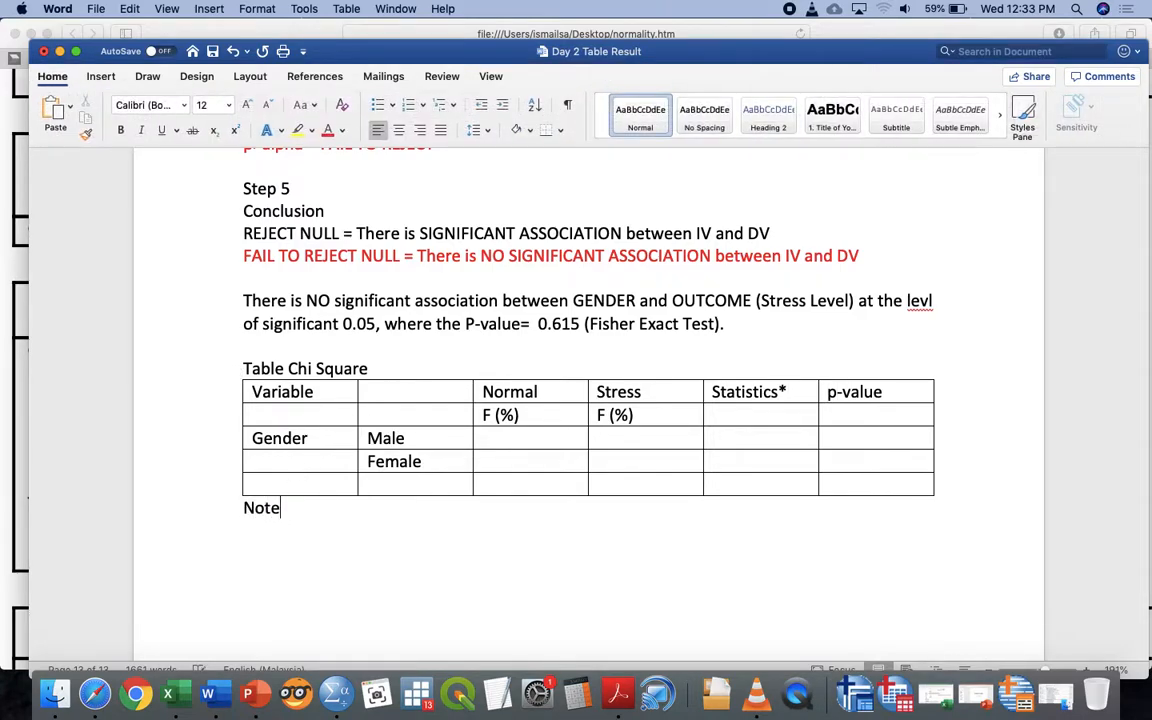
type(":* Fisher Exact Test")
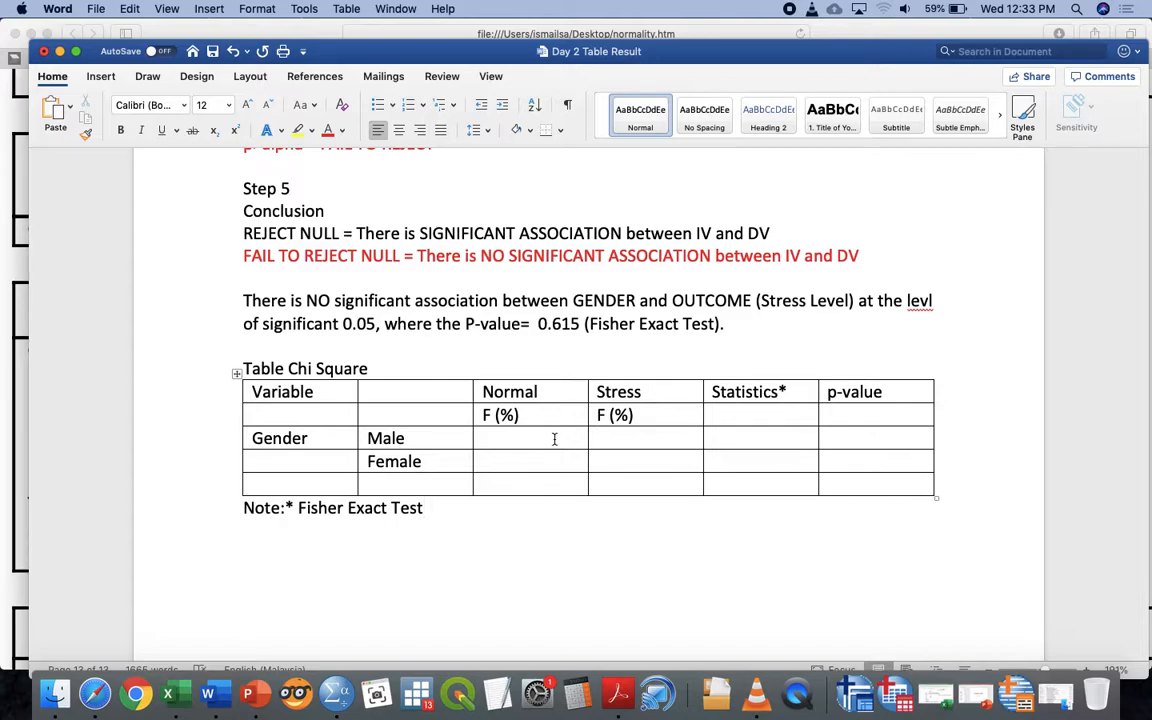
left_click(488, 436)
left_click(470, 512)
type("; F = Frequency")
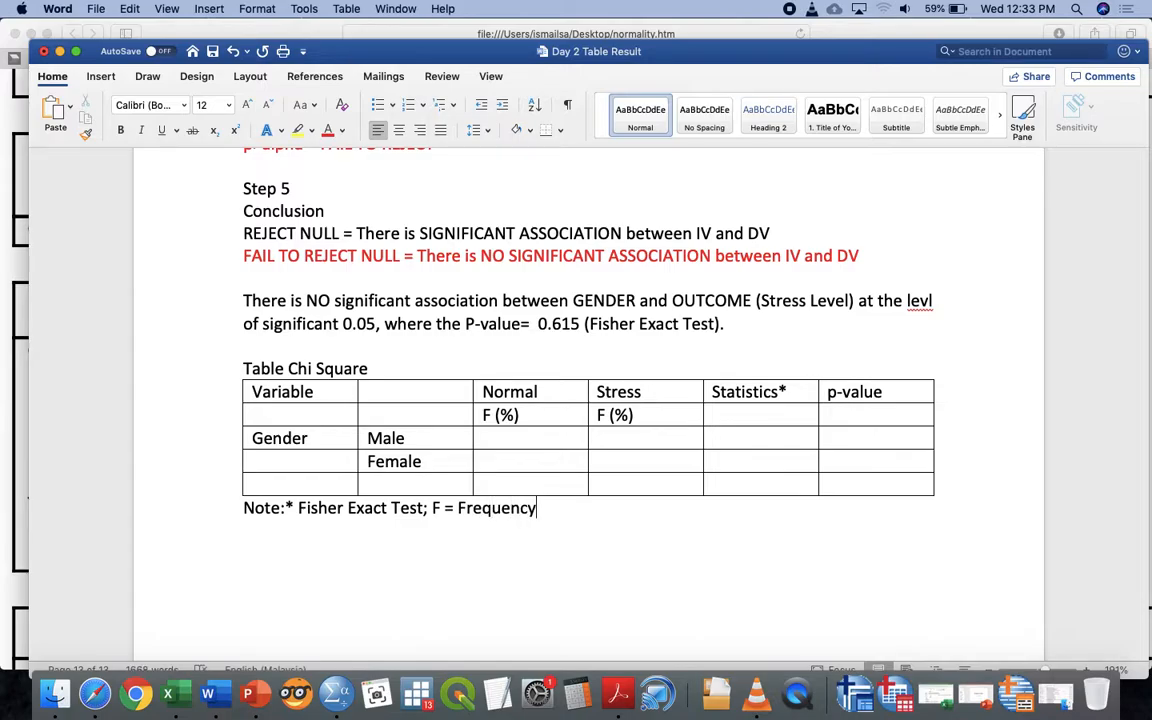
Step: Look up the Male/Normal count and percentage in the Safari crosstabulation, and enter "9 (45.0)" in the matching cell of the Word table
key("ctrl+Up")
left_click(645, 355)
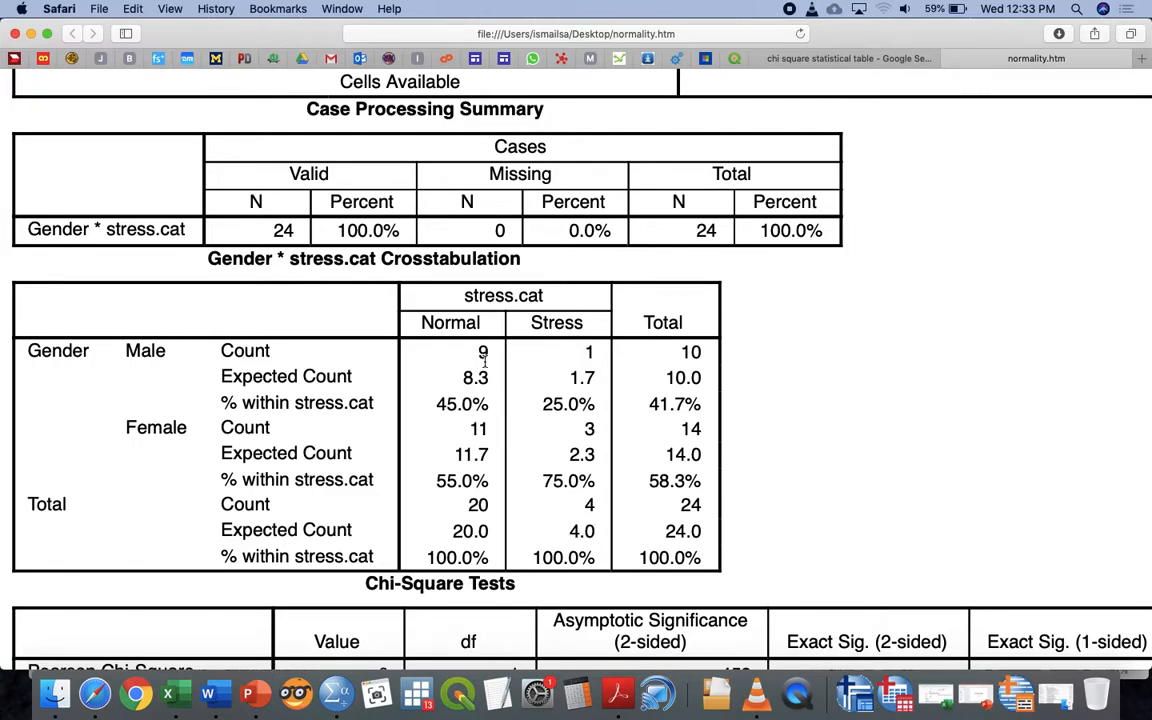
key("ctrl+Up")
left_click(499, 432)
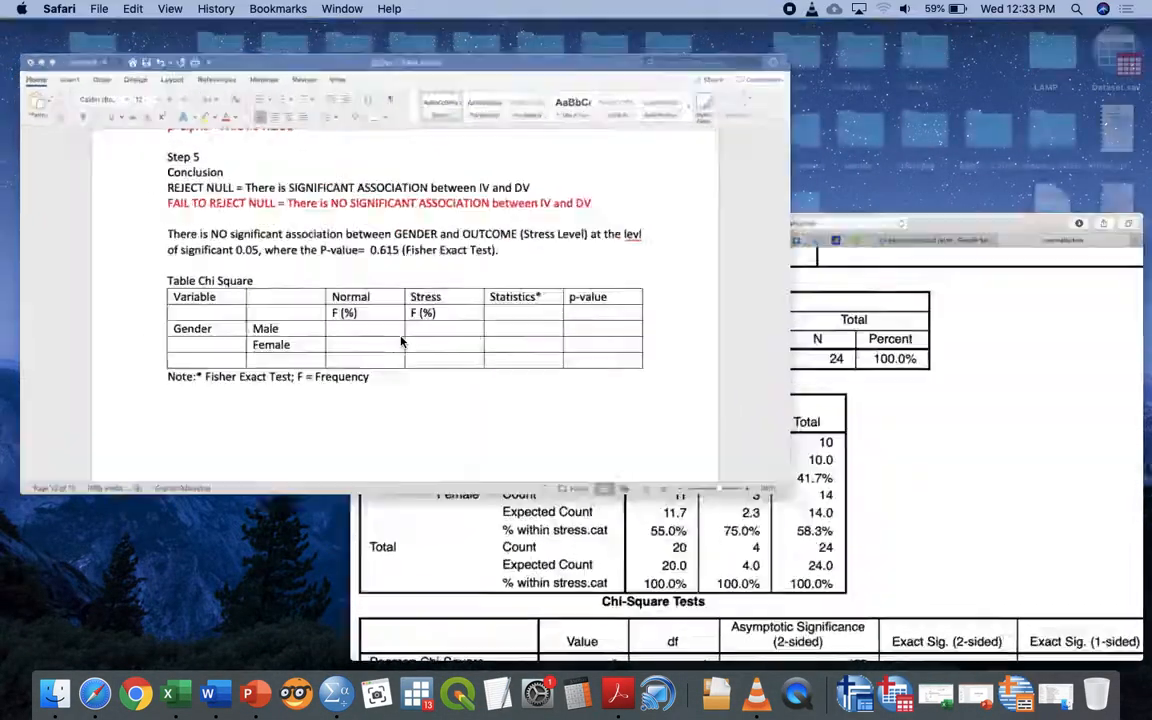
left_click(508, 436)
type("9 (4")
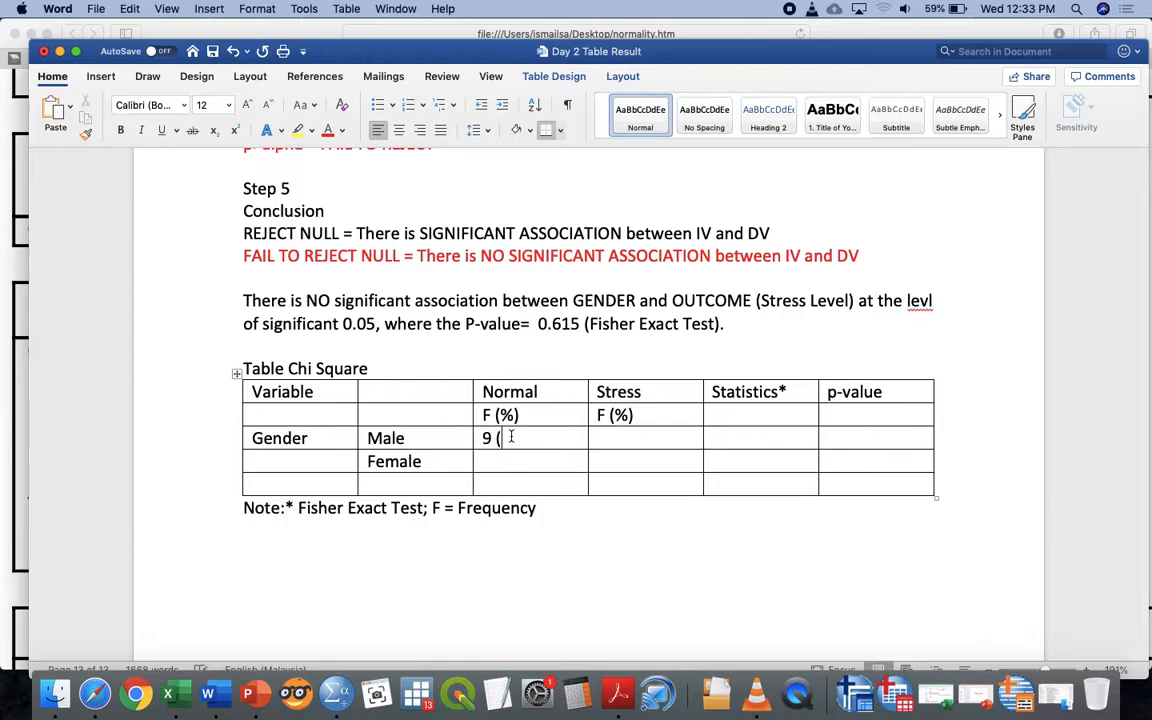
type("5.0)")
Step: Check the Female/Normal figures in the Safari output and enter "11 (55.0)" in the Female row under Normal in Word
key("ctrl+Up")
left_click(709, 449)
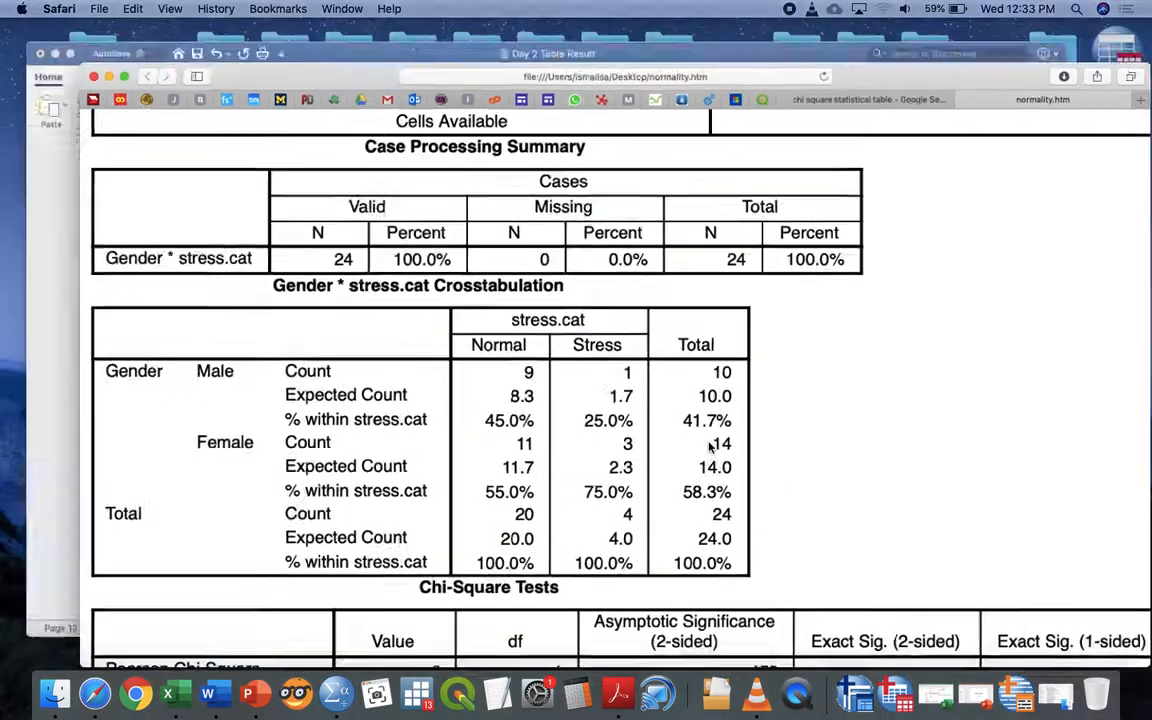
key("ctrl+Up")
left_click(410, 314)
left_click(540, 465)
type("11")
type(" ()")
type("55.0")
Step: Check the Male/Stress figures in the Safari output and enter "1 (25.0)" in the Male row under Stress in Word
key("ctrl+Up")
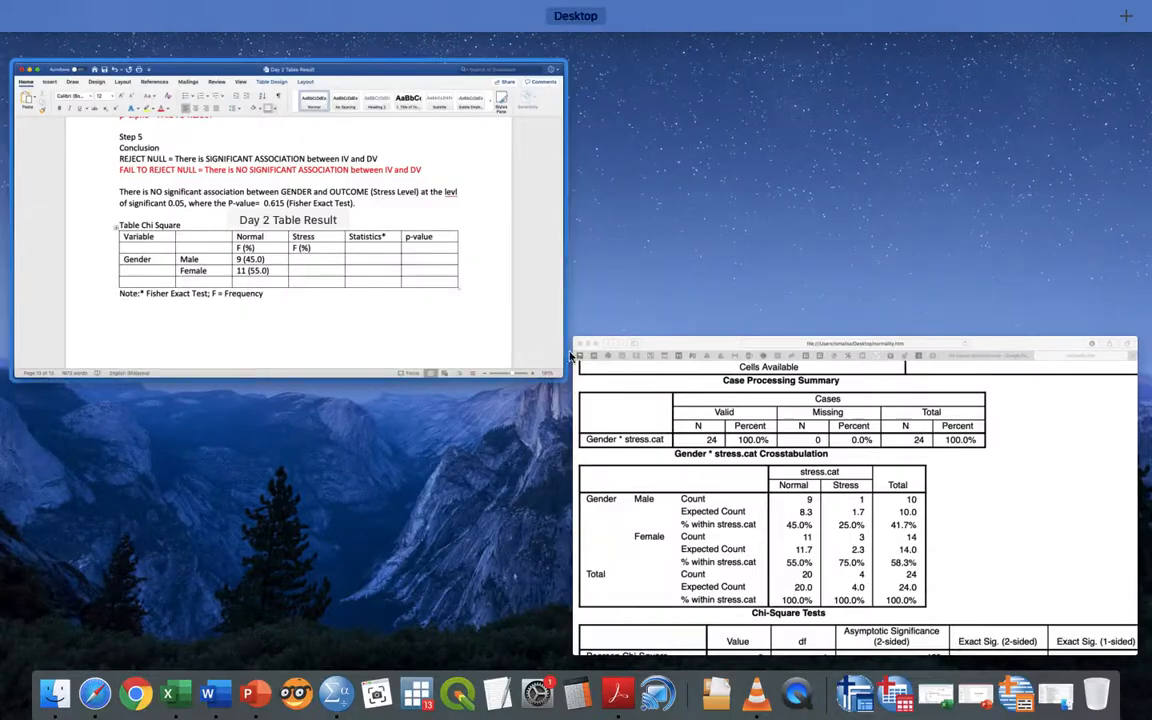
left_click(590, 370)
key("ctrl+Up")
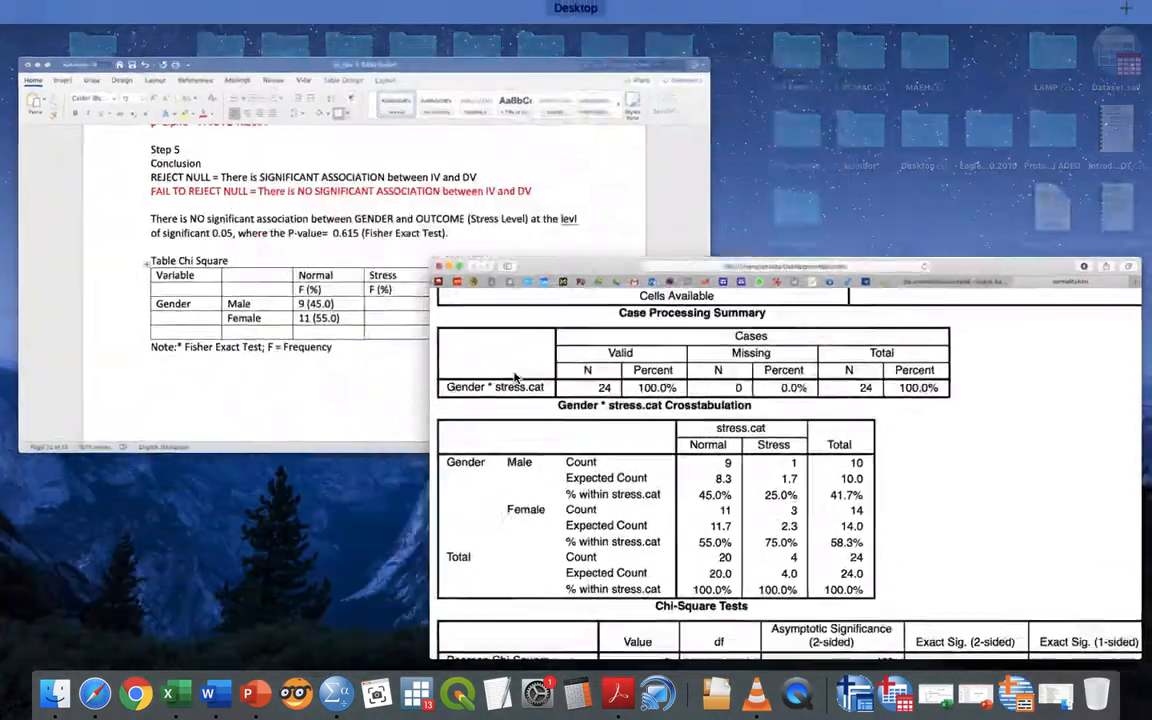
left_click(417, 303)
left_click(625, 437)
type("1 (25.0")
key("Down")
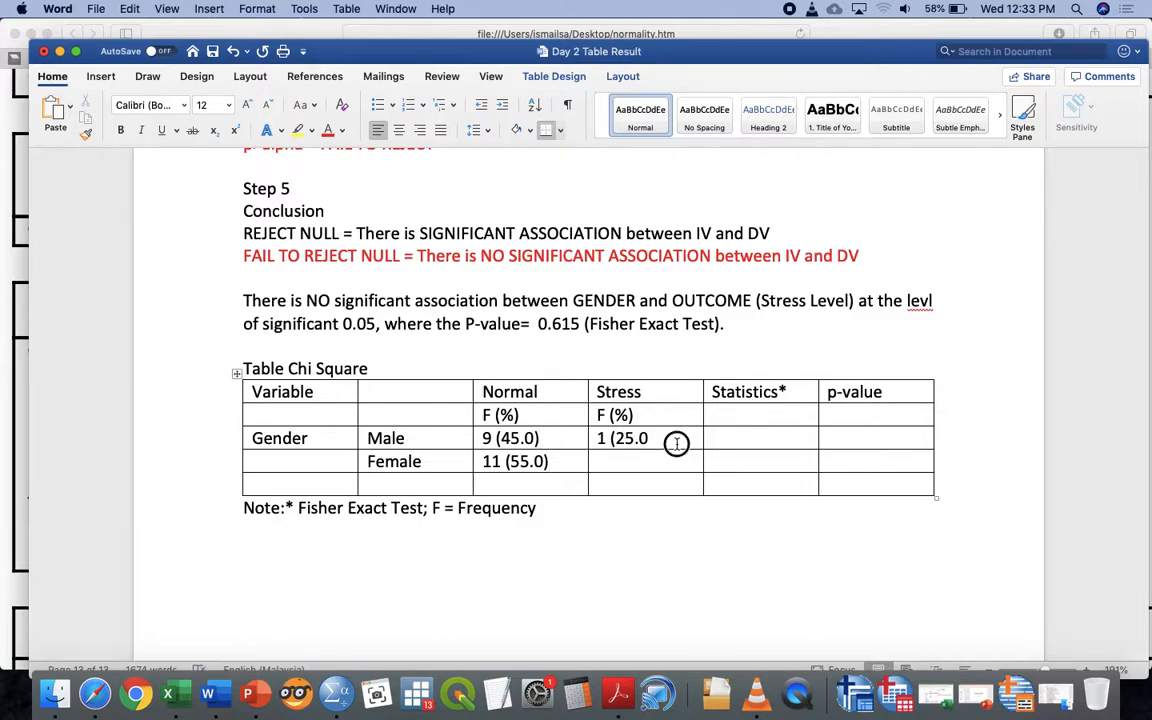
type(")")
Step: Check the Female/Stress figures in the output and enter "3 (75.0)" in the Female row under Stress
key("Down")
key("ctrl+Up")
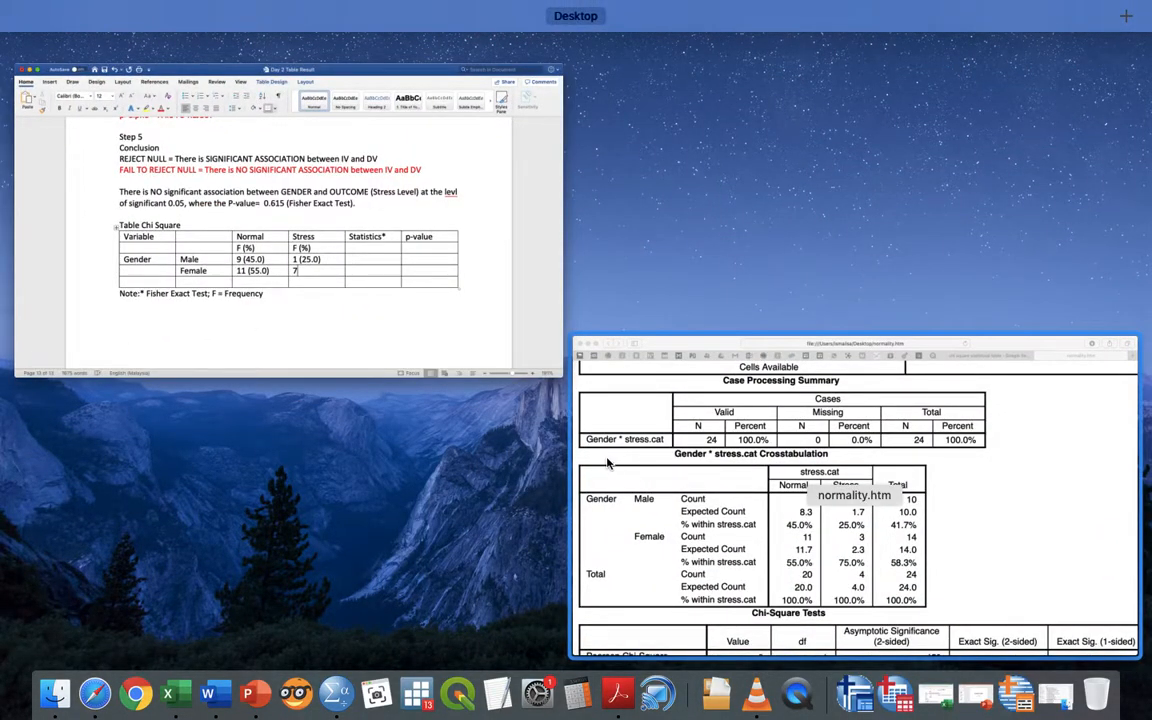
left_click(530, 340)
key("BackSpace")
type("3 ()75.0")
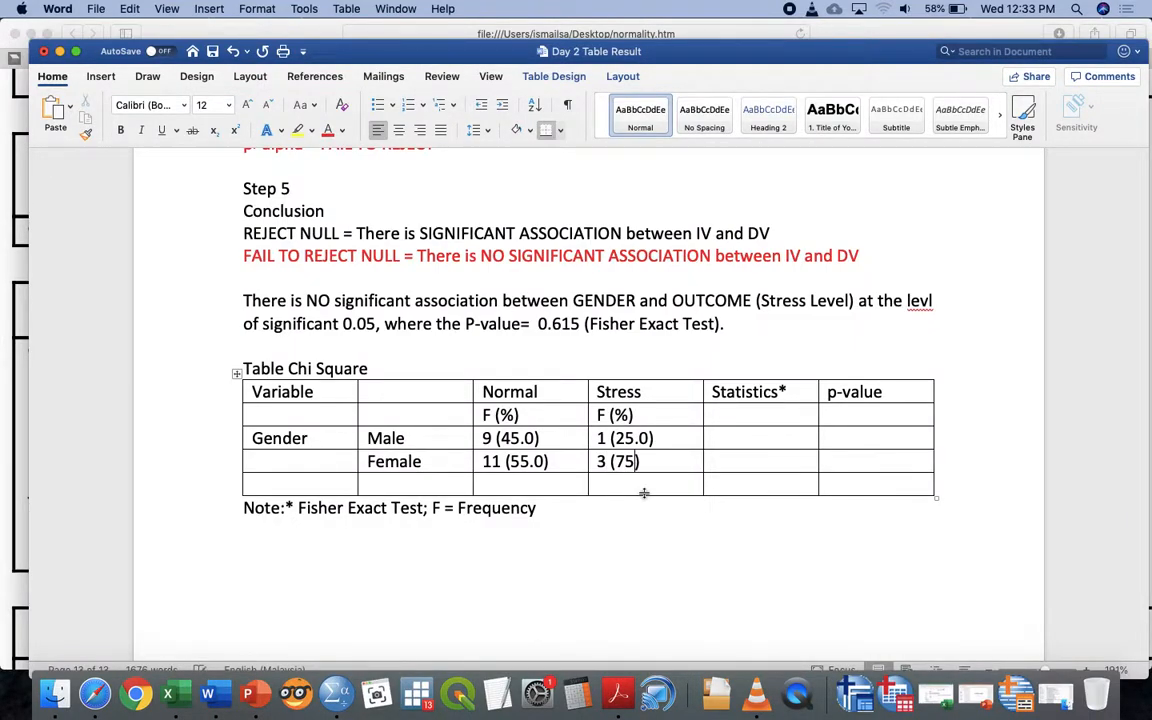
Step: In the Male row, enter "N/A" under Statistics* and the Fisher's Exact Test value 0.615 from the Safari output under p-value
type("N/A")
key("Tab")
key("ctrl+Up")
left_click(946, 496)
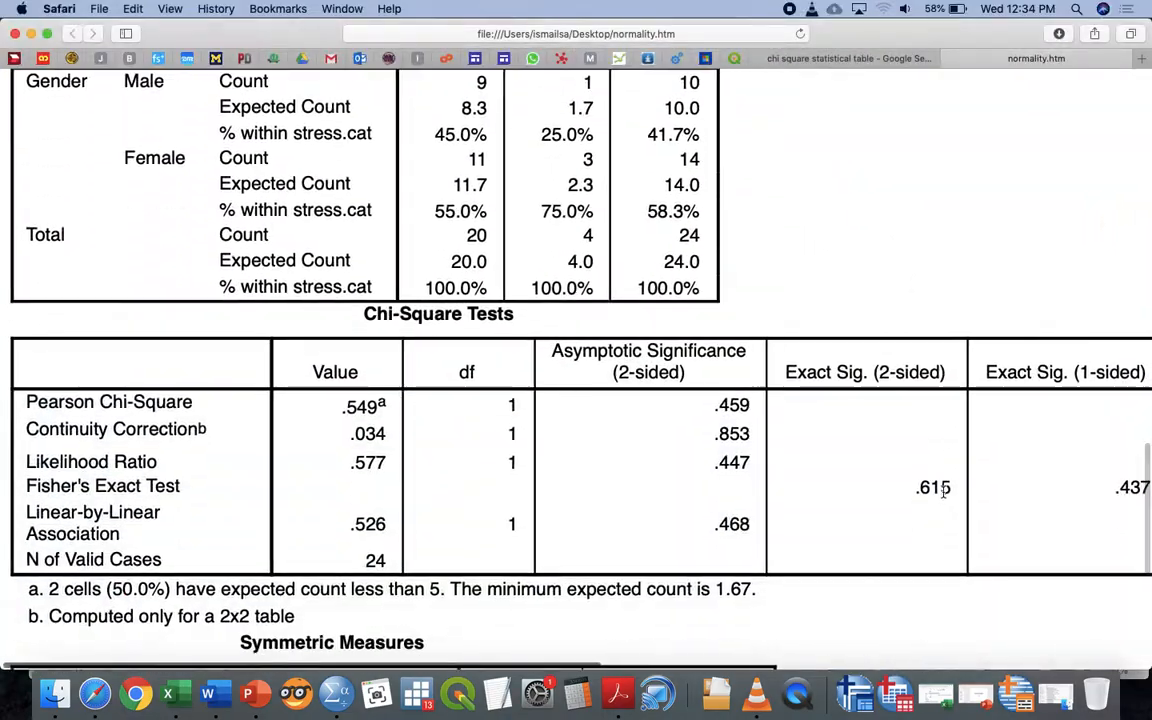
key("ctrl+Up")
left_click(386, 303)
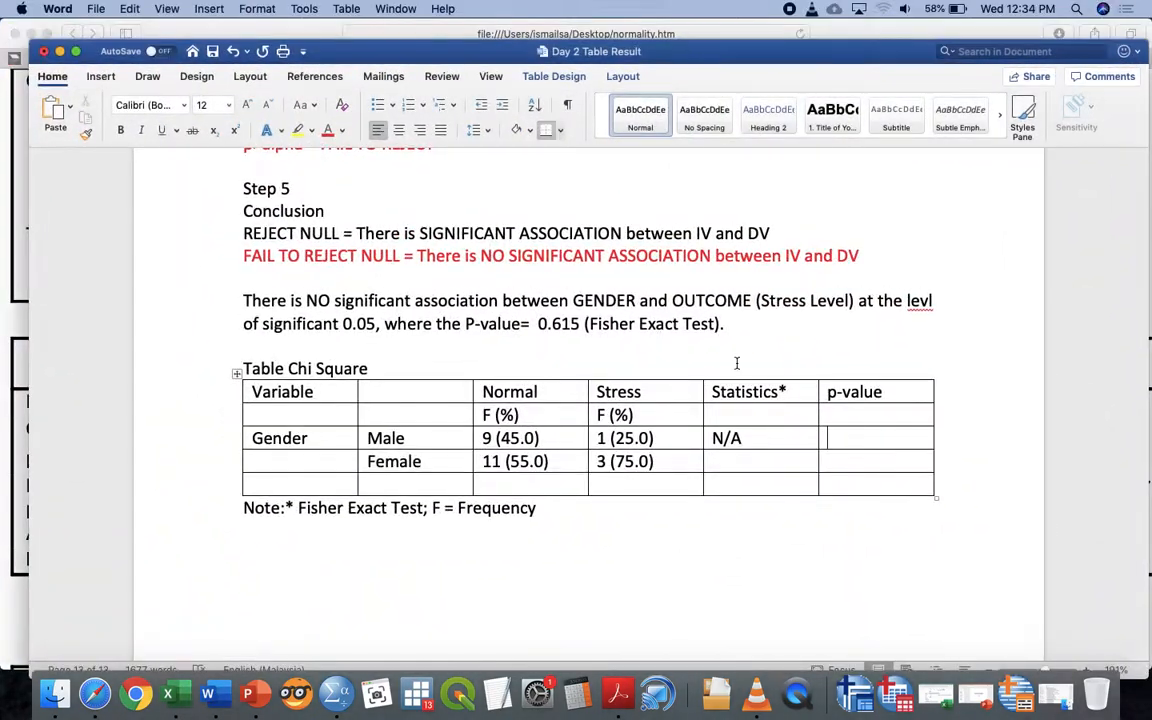
type("0.615")
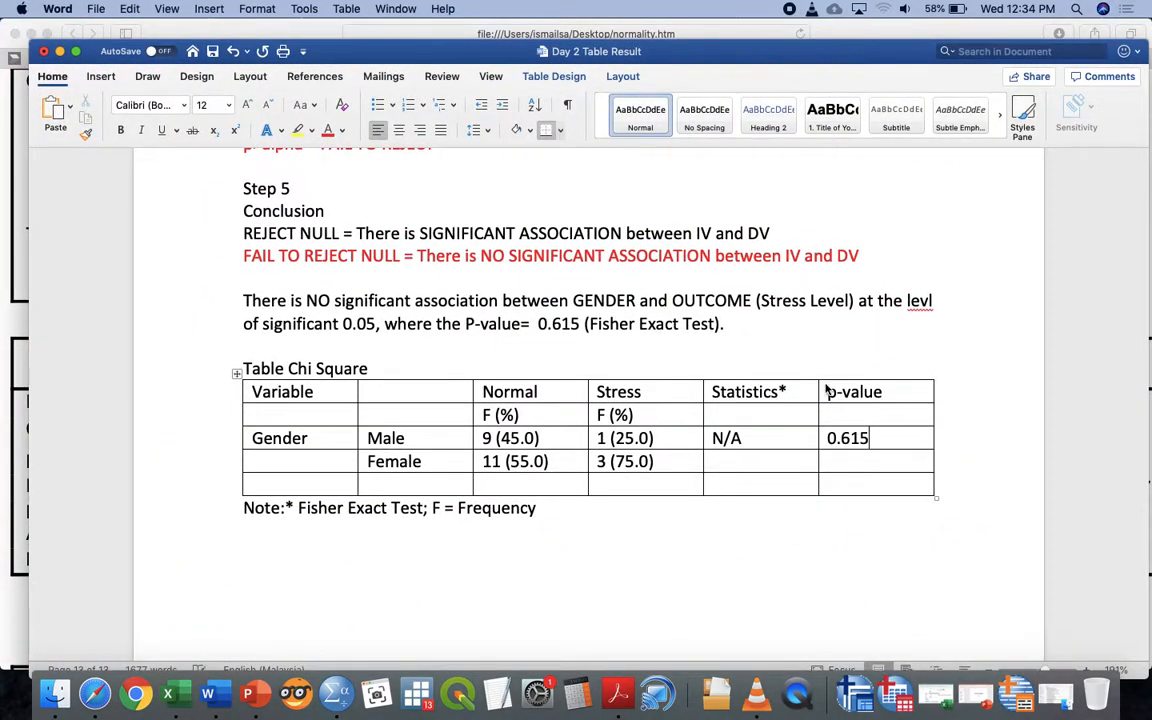
Step: Remove all borders from the whole chi-square table
left_click(236, 372)
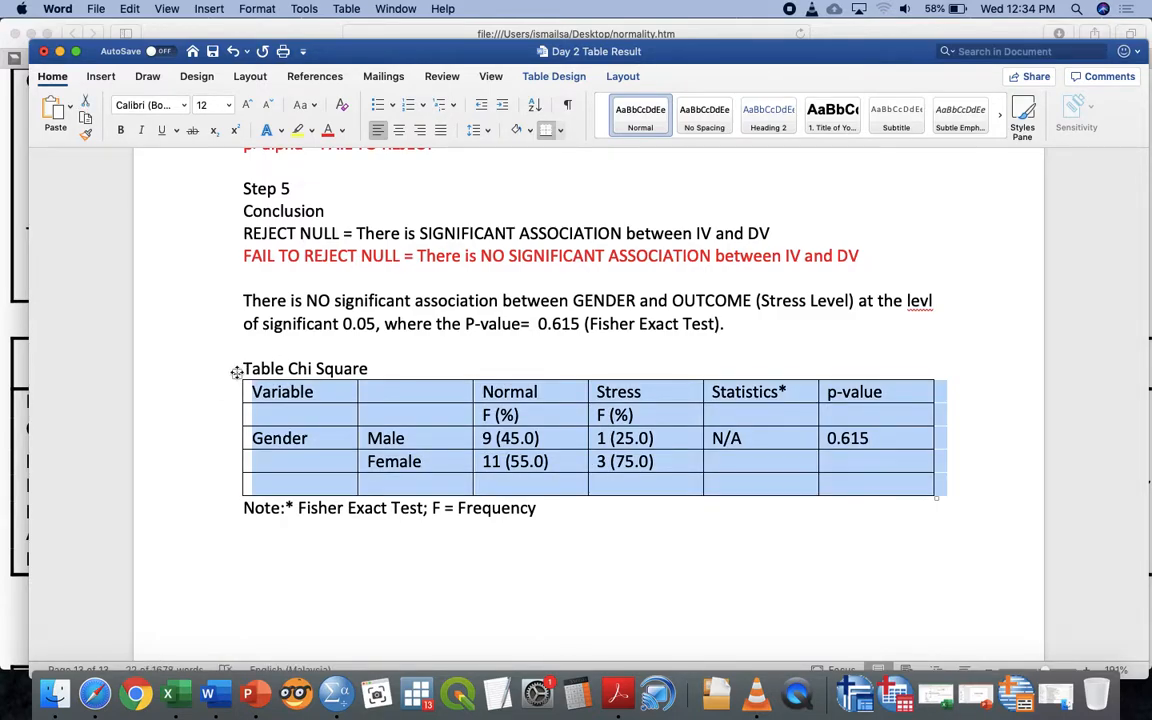
left_click(556, 78)
left_click(1080, 106)
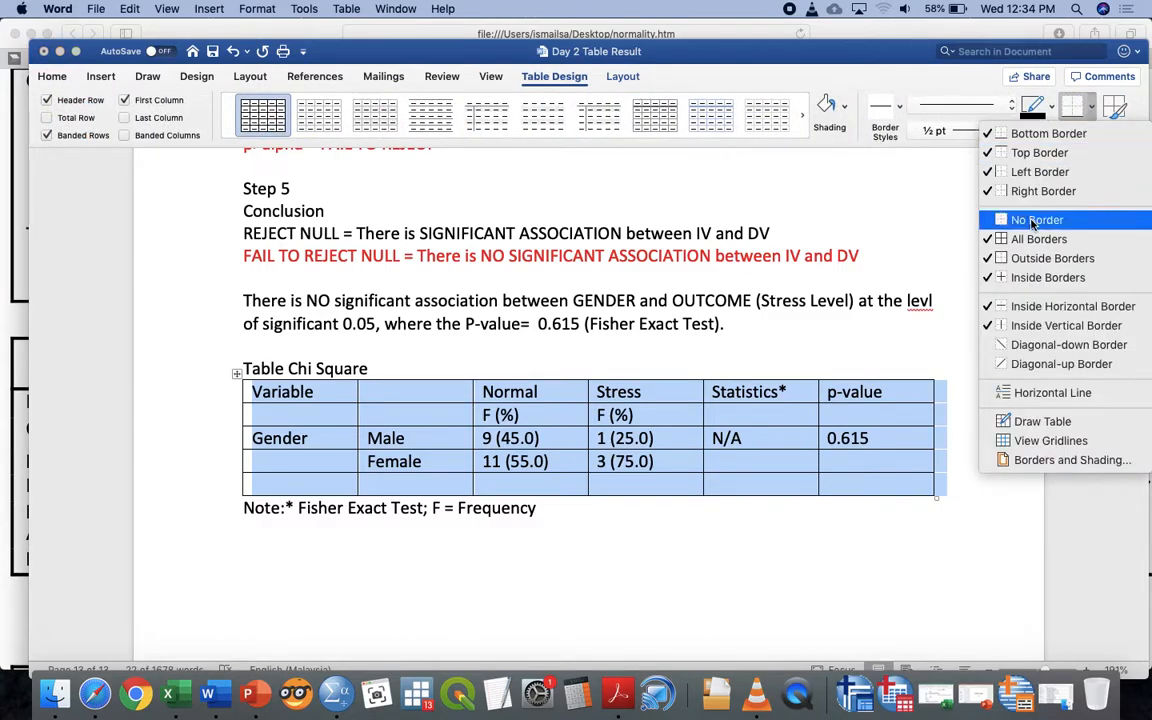
left_click(1034, 221)
Step: Center the headings and values in the Normal and Stress columns, from the first row through the Female row
left_click(527, 416)
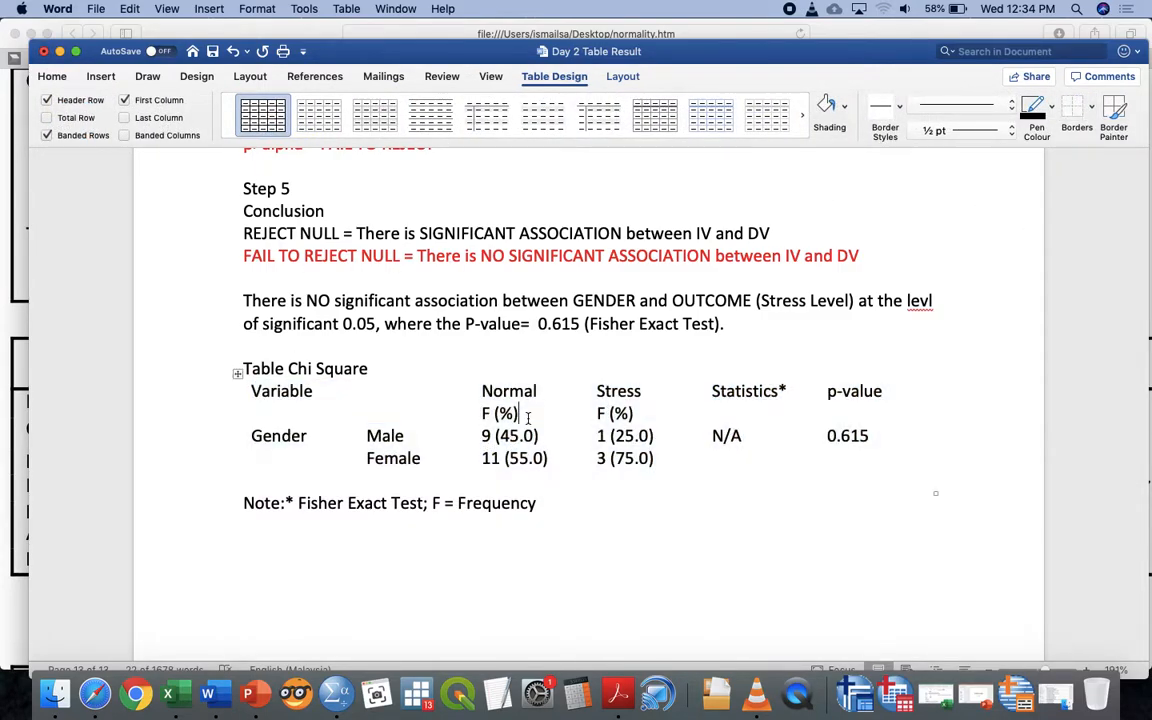
left_click_drag(545, 396, 616, 459)
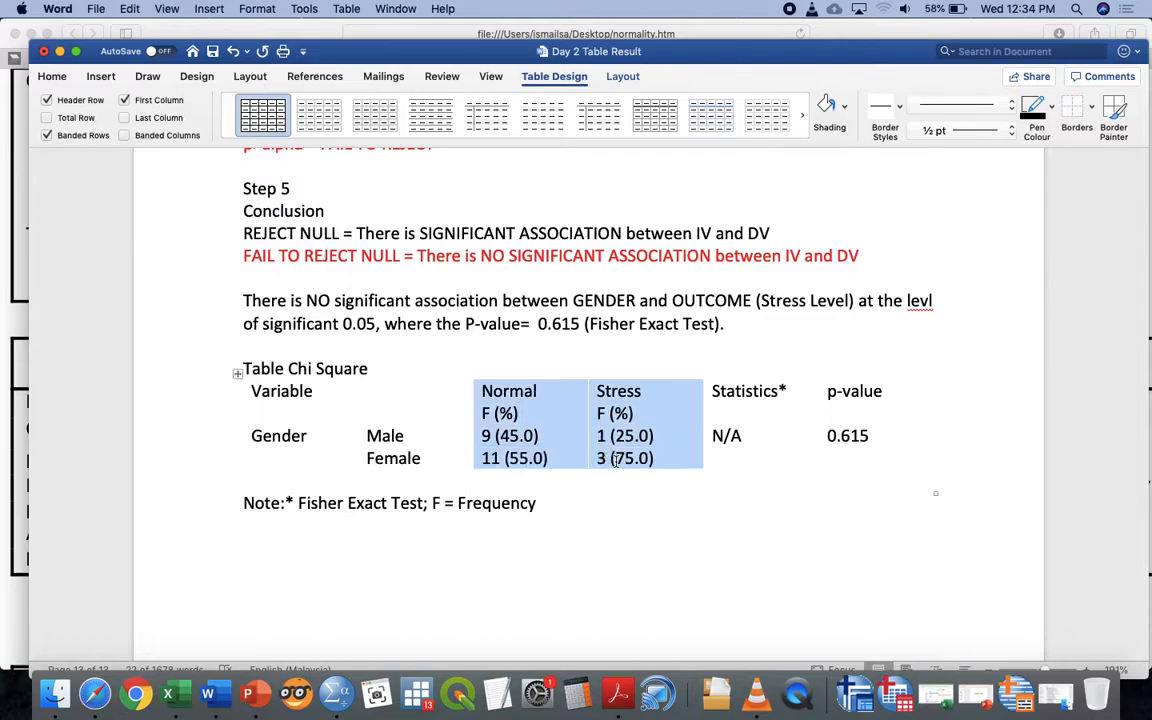
left_click(45, 78)
left_click(399, 130)
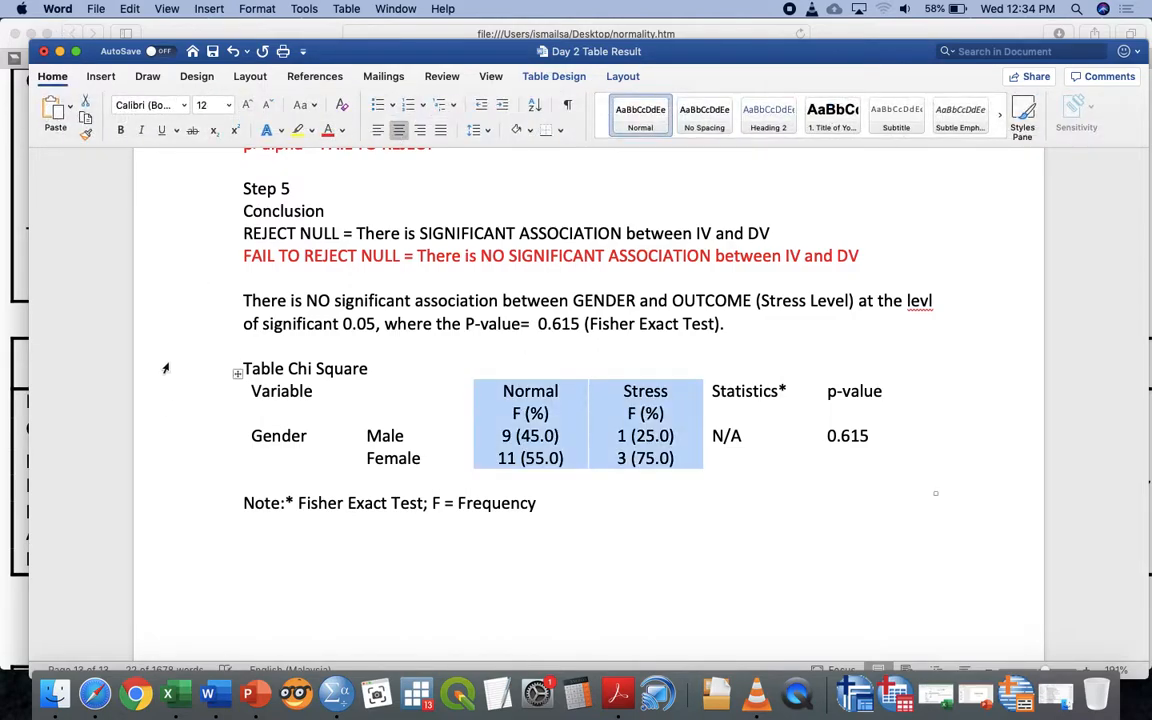
Step: Add a top border to the table's first header row
left_click(181, 396)
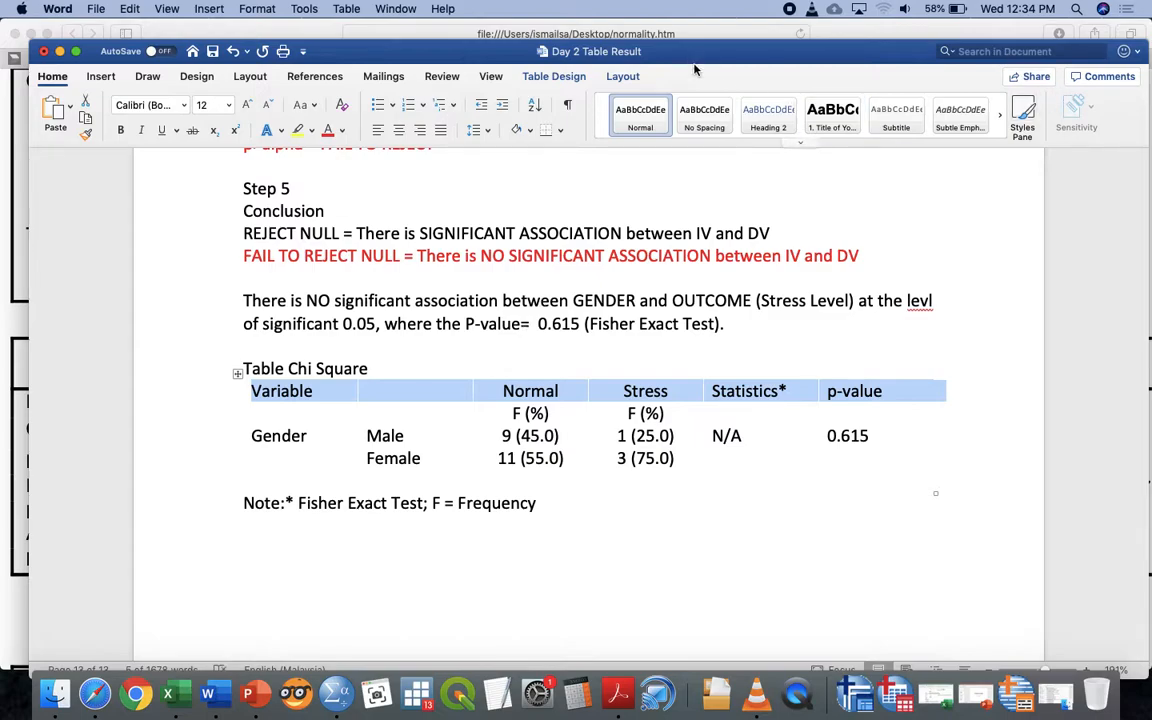
left_click(554, 76)
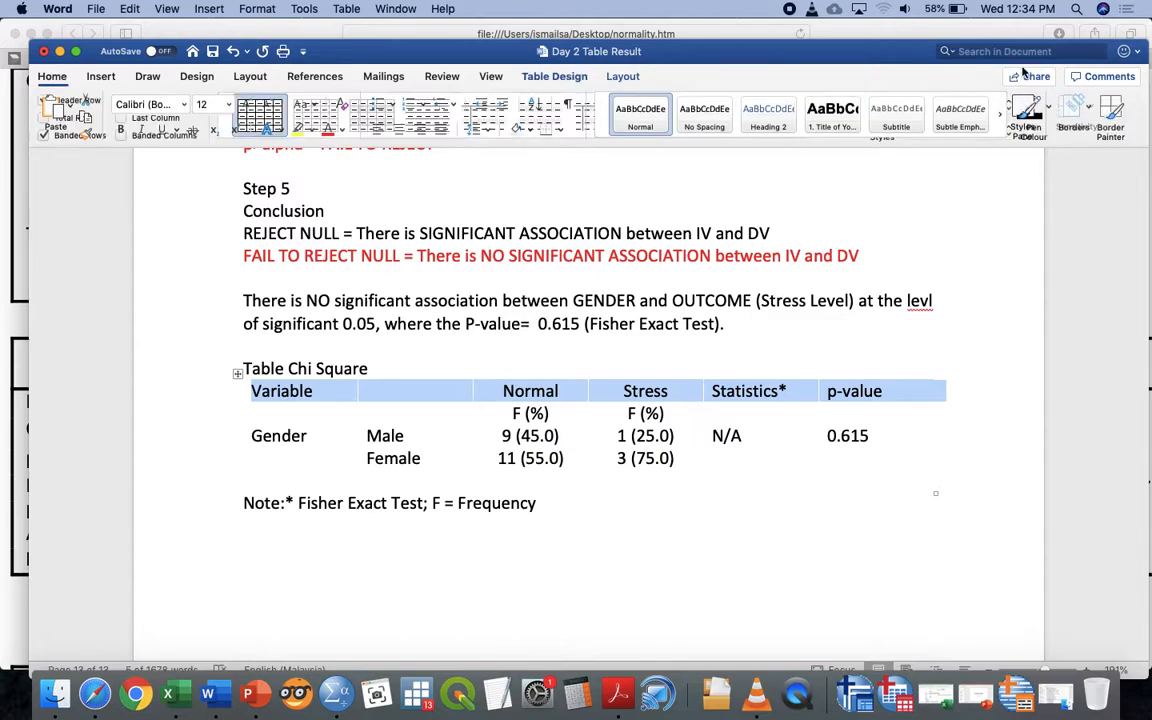
left_click(1094, 106)
left_click(990, 153)
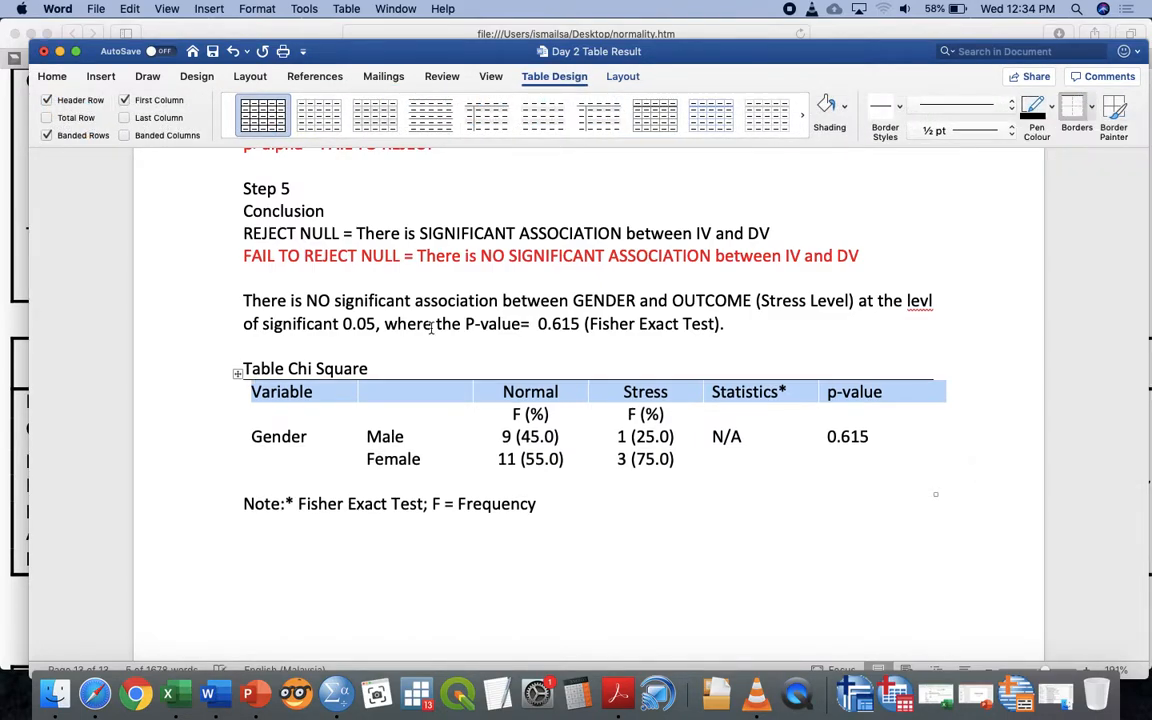
Step: Add a bottom border to the whole "F (%)" header row
left_click(190, 413)
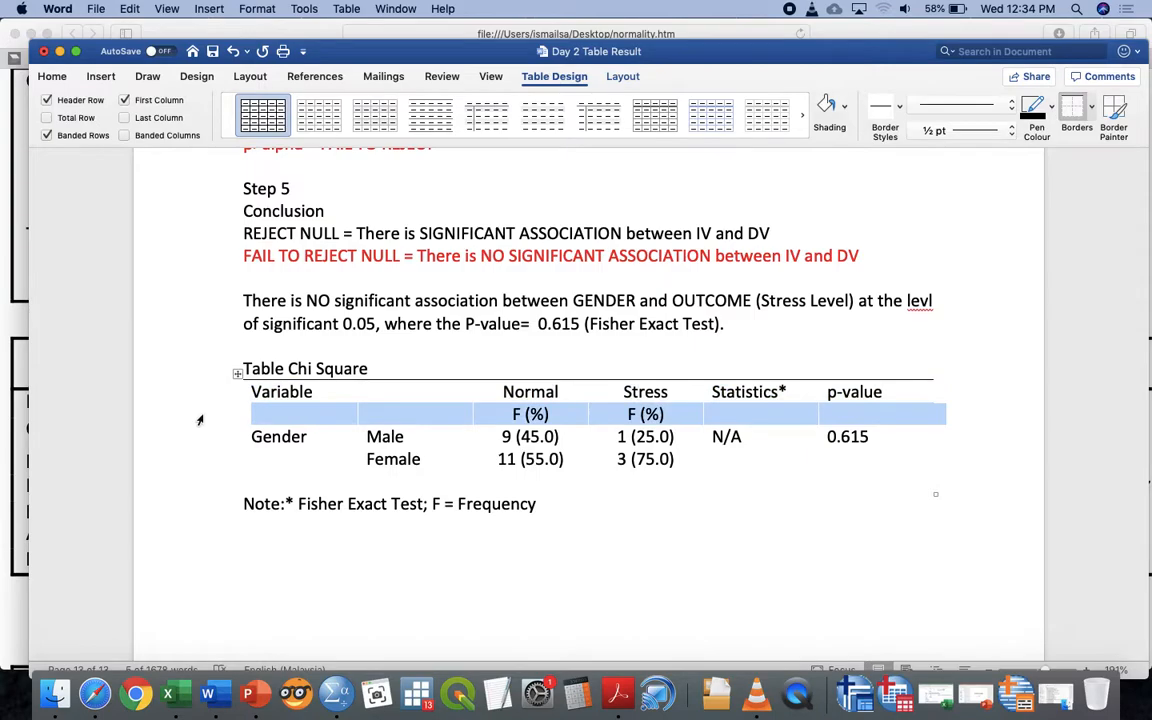
left_click(1092, 106)
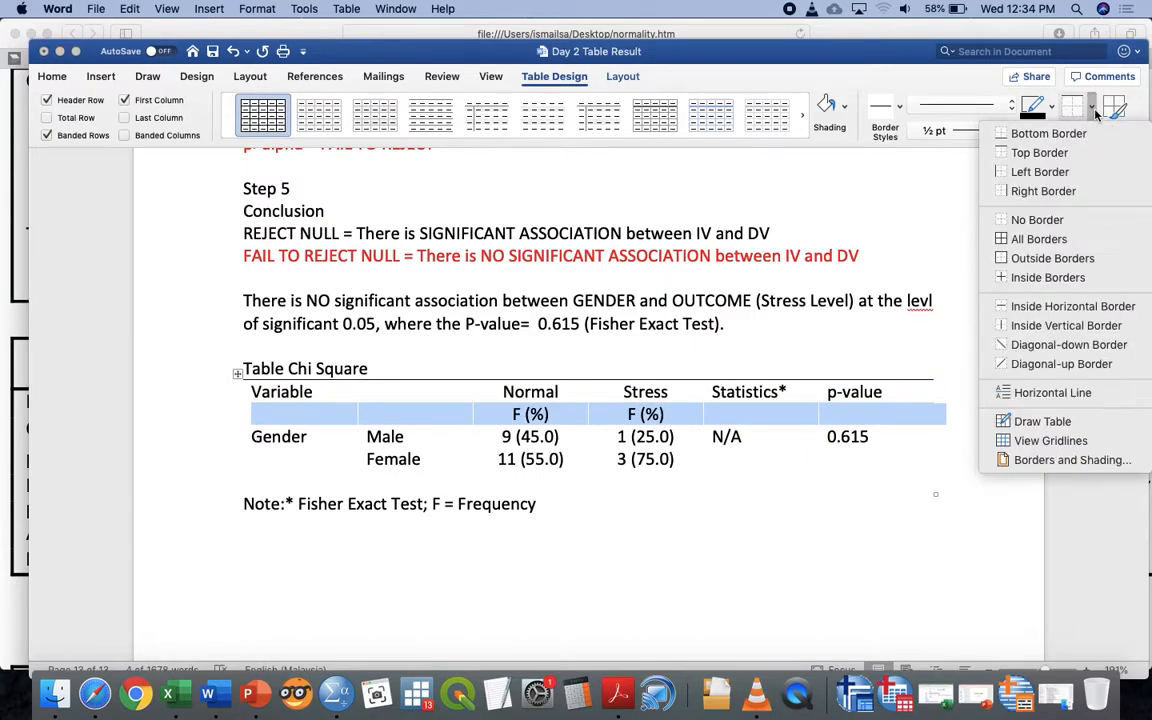
left_click(1048, 133)
Step: Add a top border to the two "F (%)" cells beneath Normal and Stress
left_click_drag(553, 414, 634, 421)
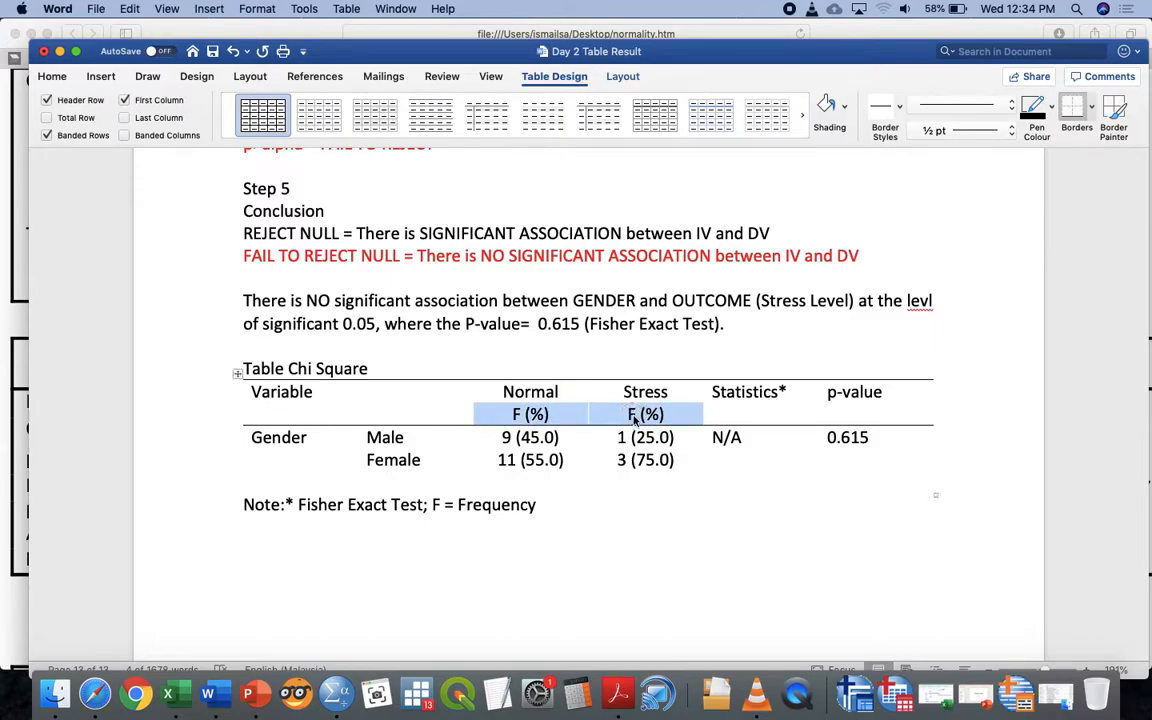
left_click(1091, 106)
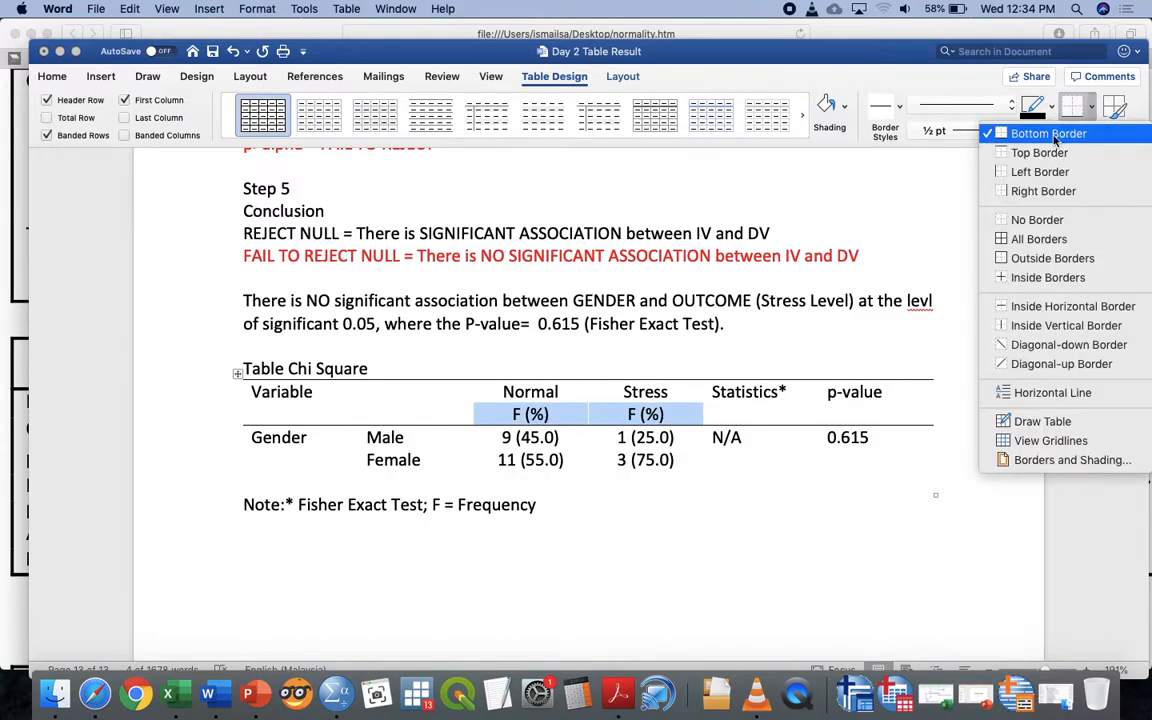
left_click(1045, 152)
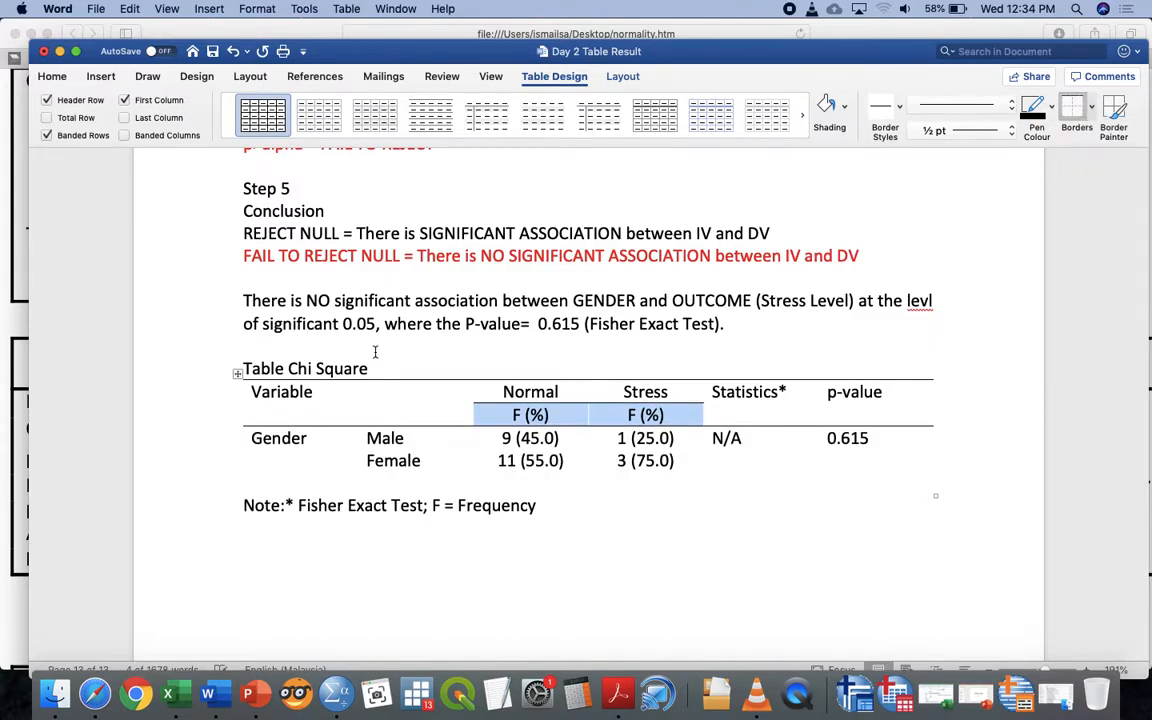
Step: Add a bottom border to the table's empty last row and save the document
left_click(218, 468)
left_click(211, 483)
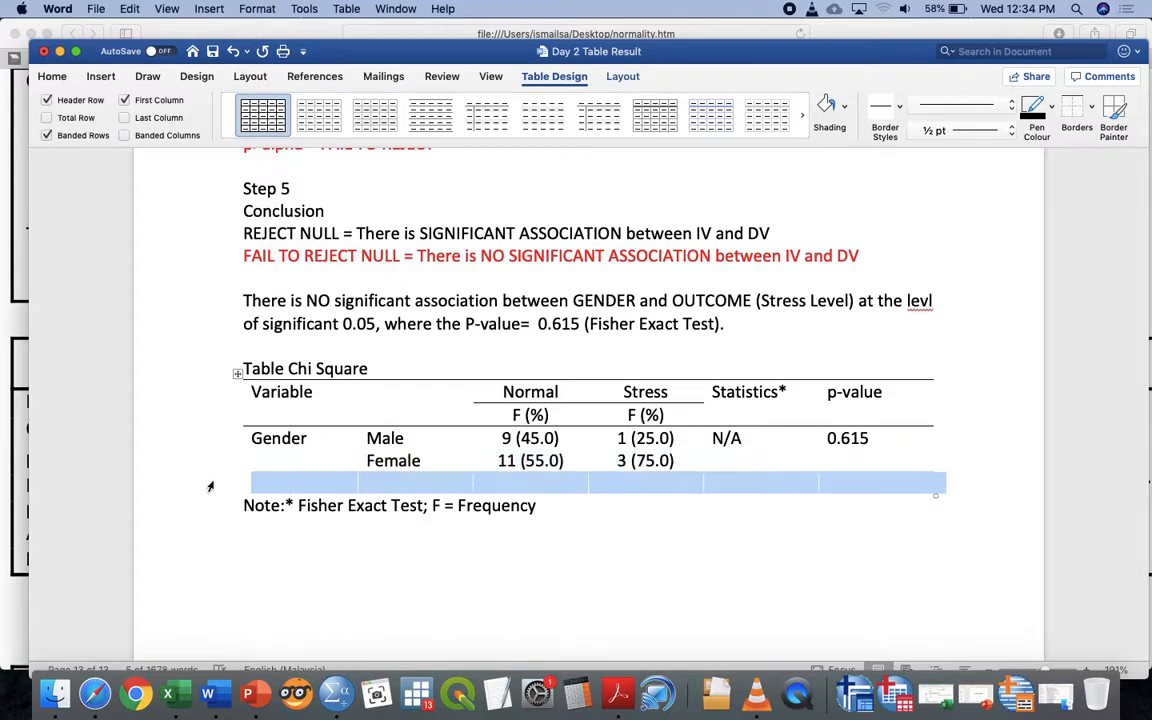
left_click(1091, 106)
left_click(1040, 134)
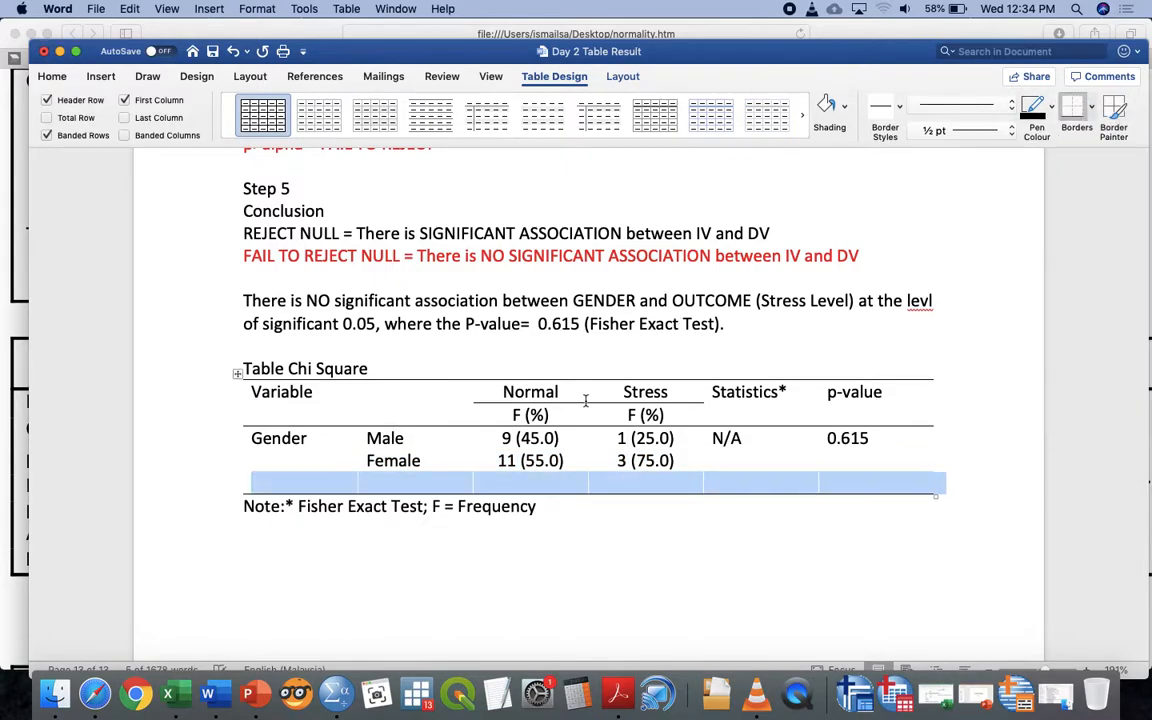
key("super+s")
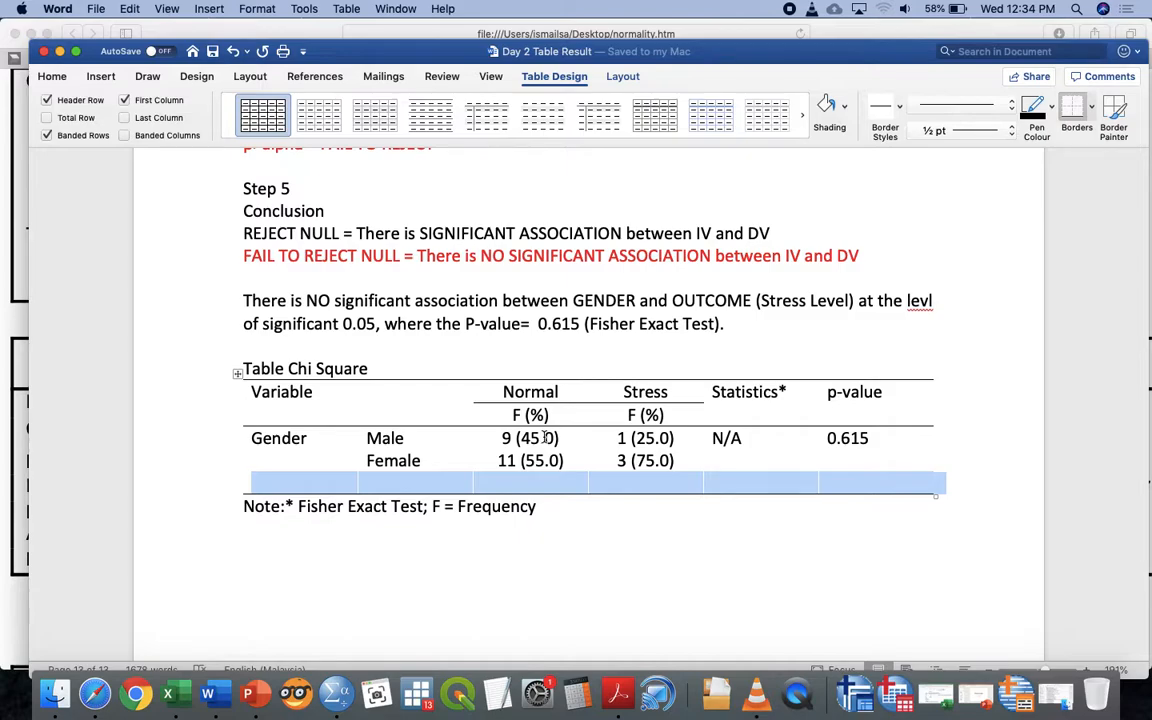